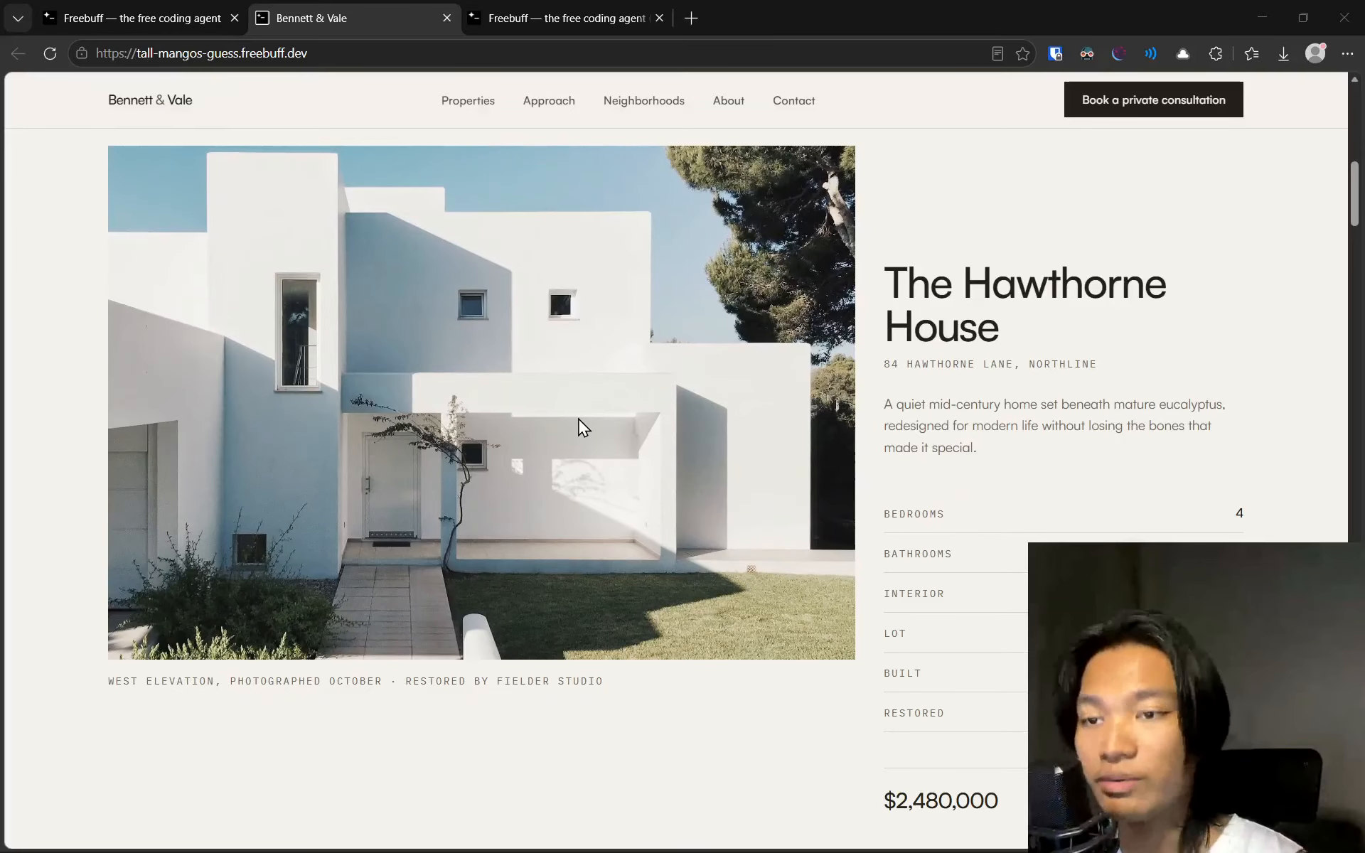
Look through the Bennett & Vale site's listings, jump to its Neighborhoods section, and return to the page start
scroll(579, 419, down, 15)
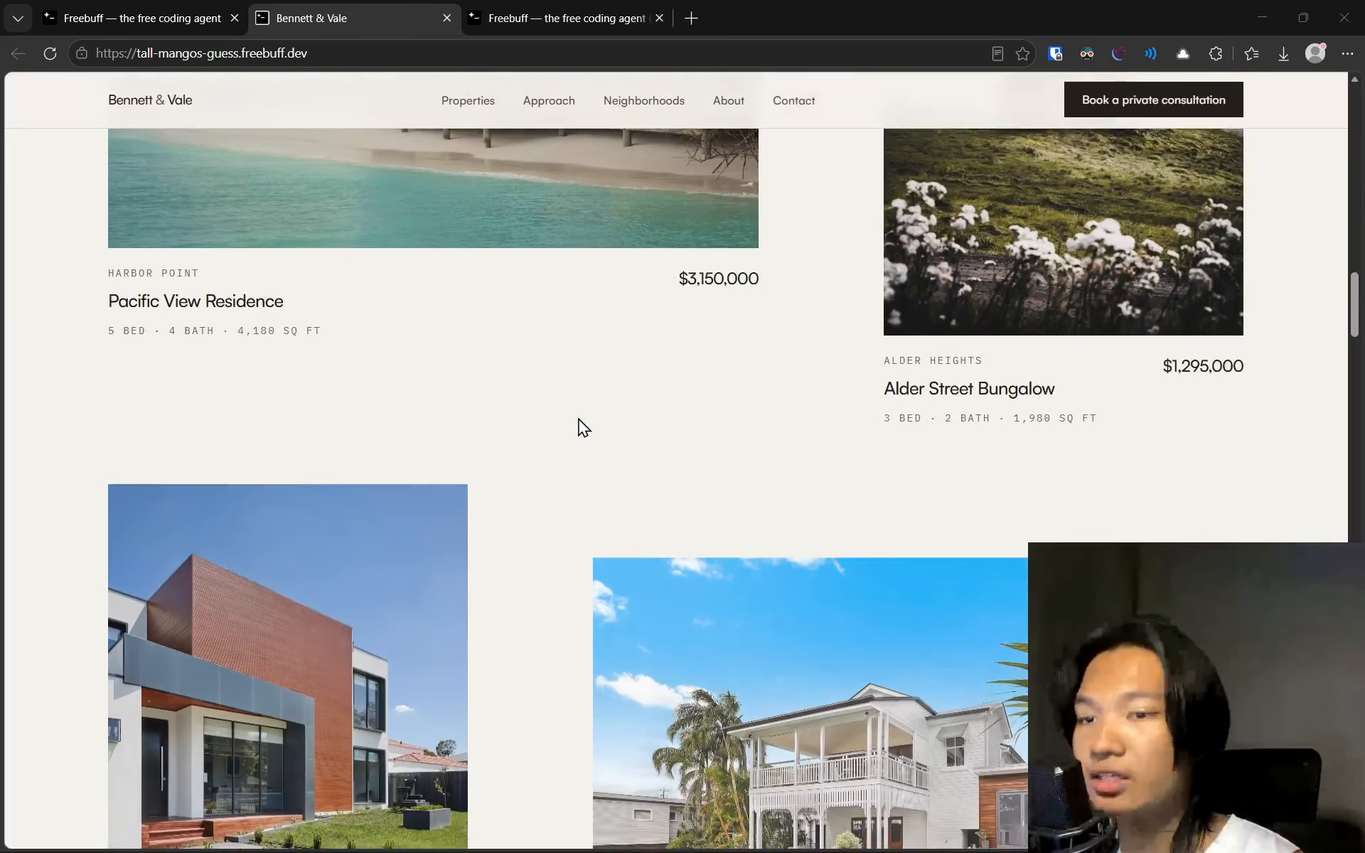
scroll(578, 416, down, 10)
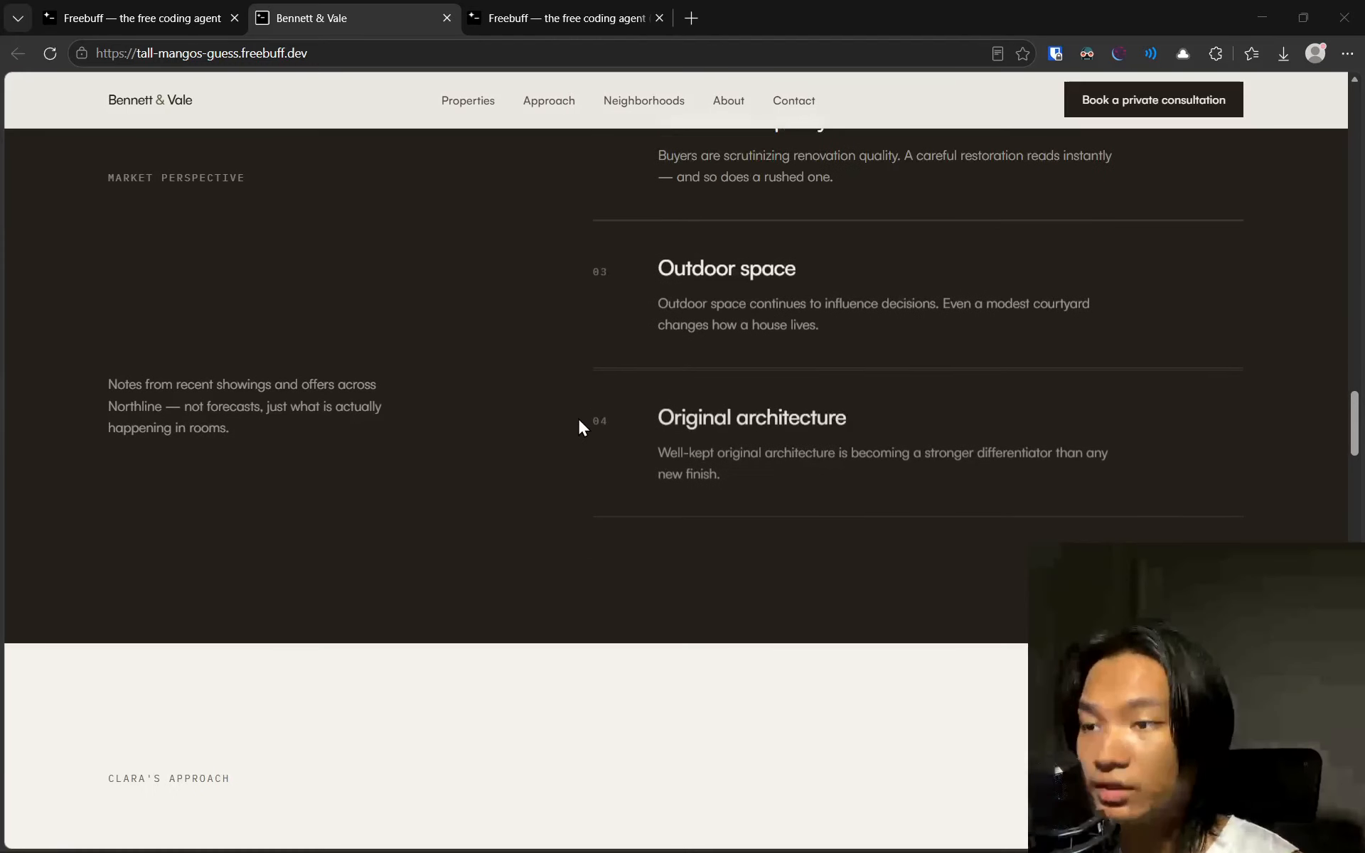
click(652, 112)
scroll(661, 334, down, 15)
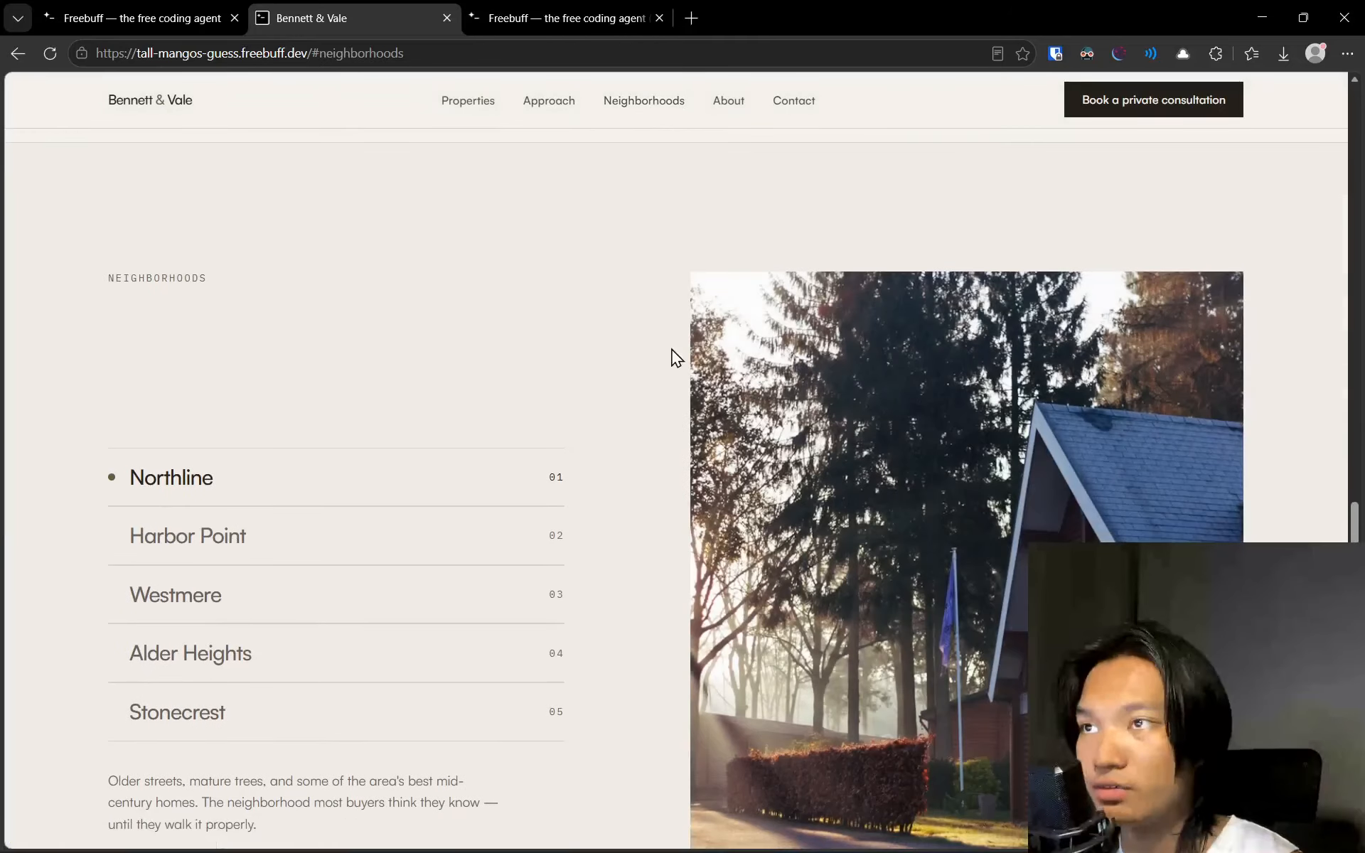
key(Home)
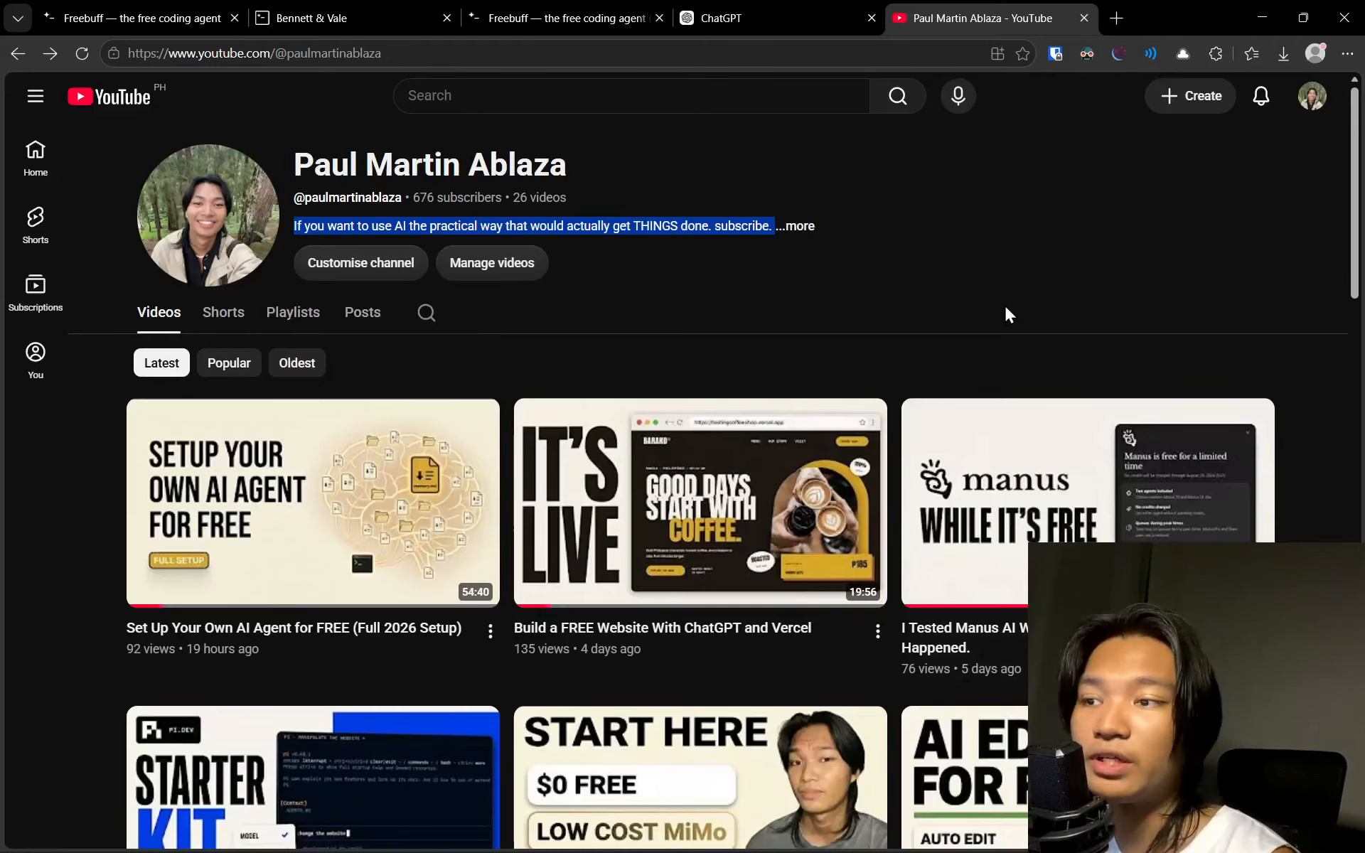
Look over the latest videos on the YouTube channel, including the one on building a free website
scroll(633, 461, down, 1)
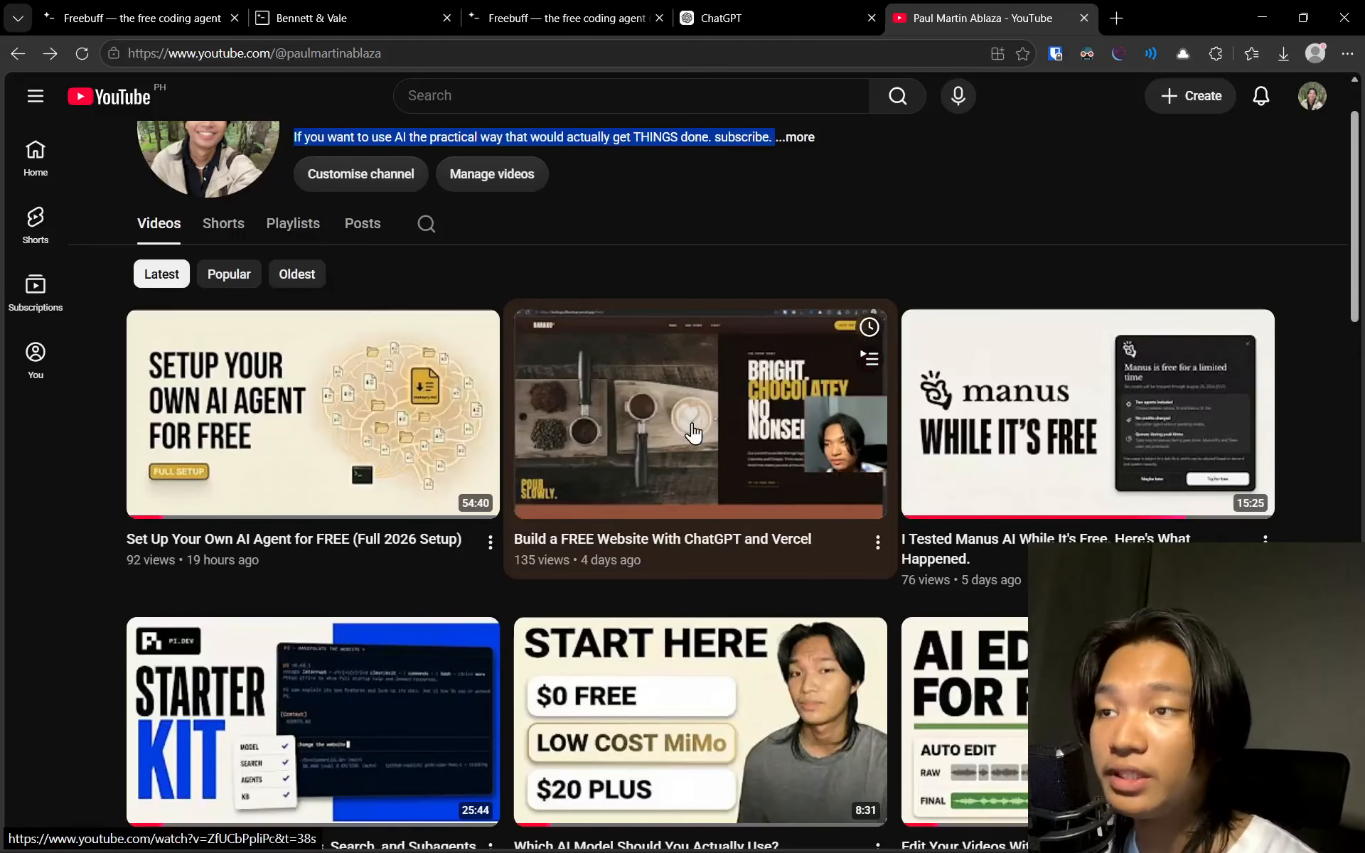
scroll(711, 469, up, 1)
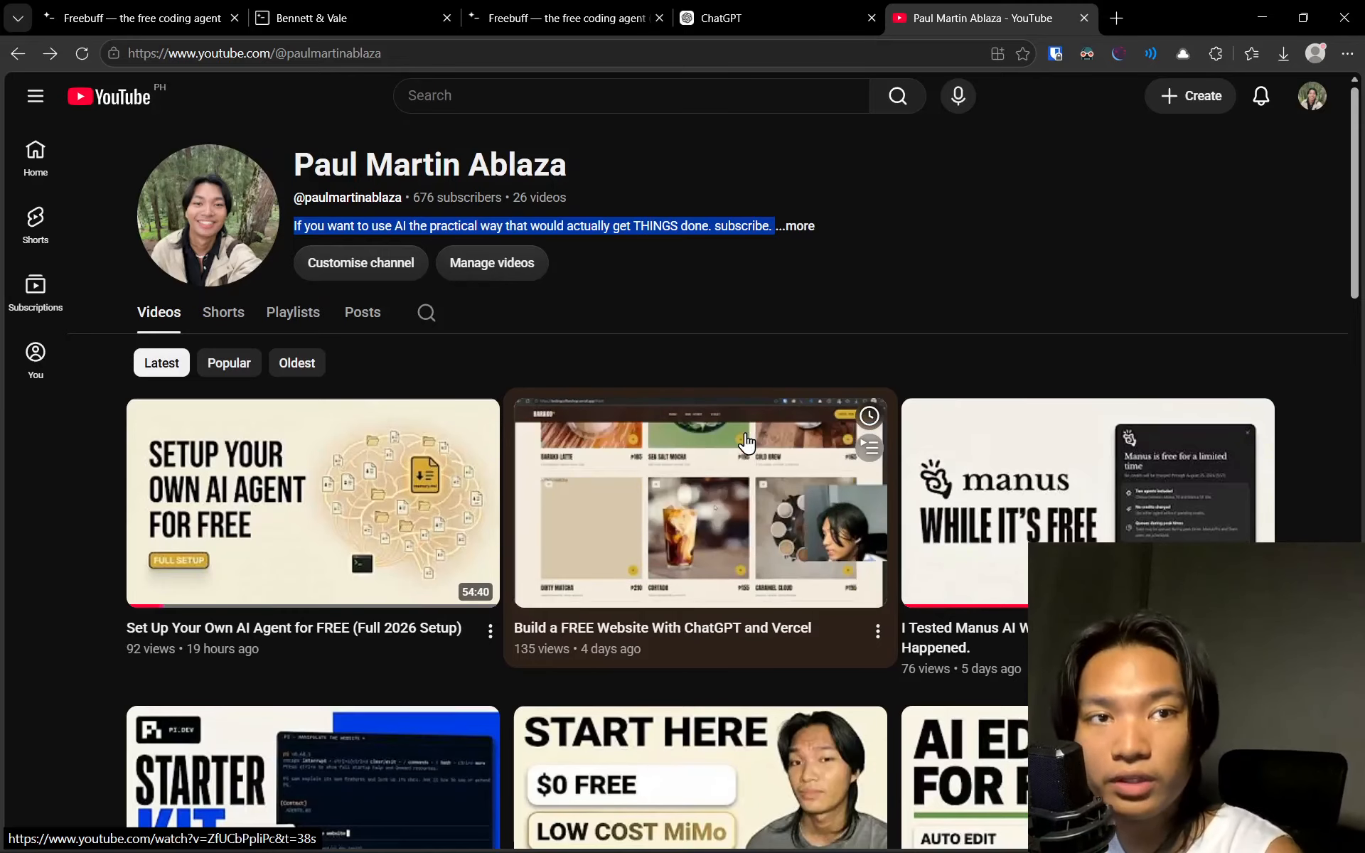
Open impeccable.style in a new tab and compare the before and after versions of its design demo
click(1114, 17)
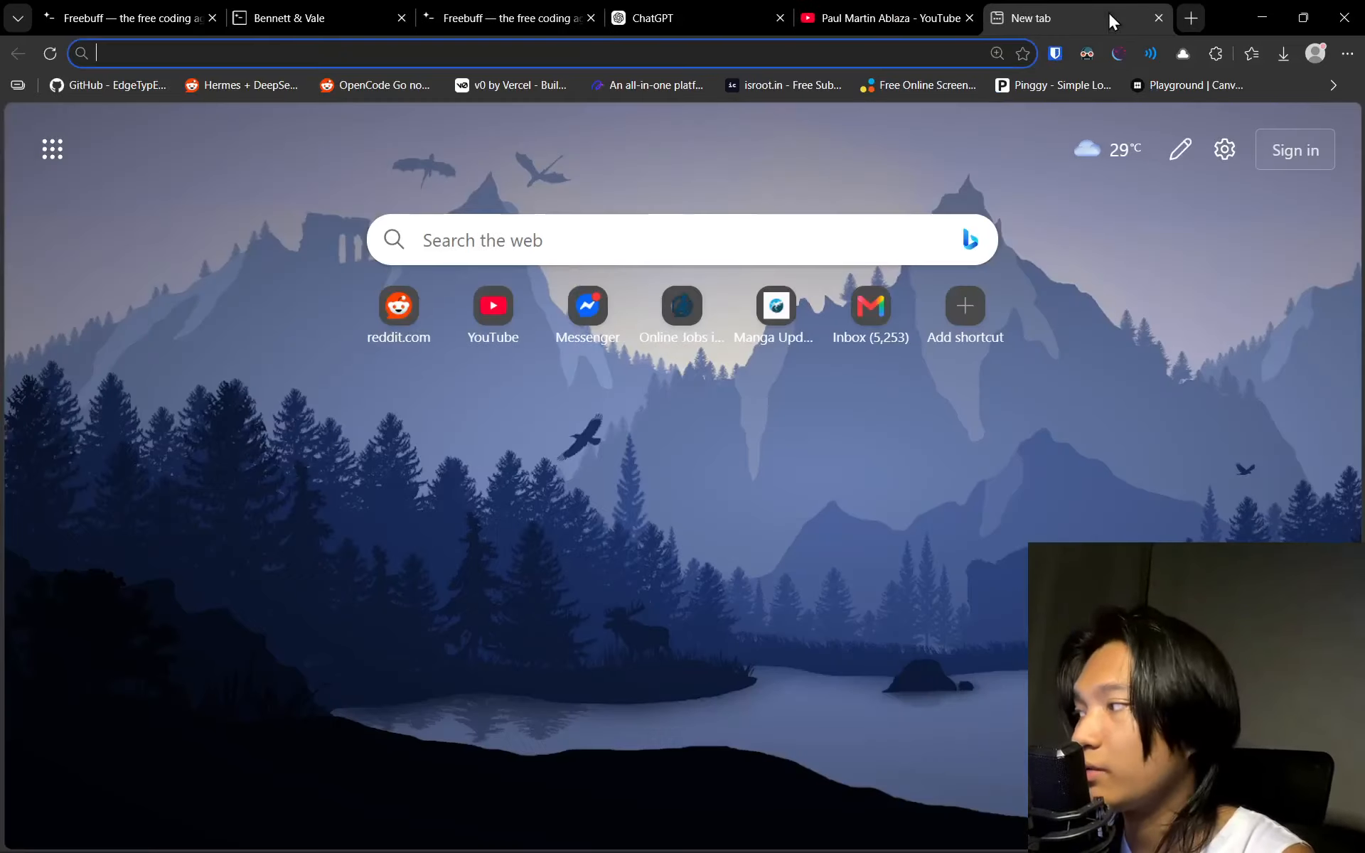
text(impeccable.style)
key(Return)
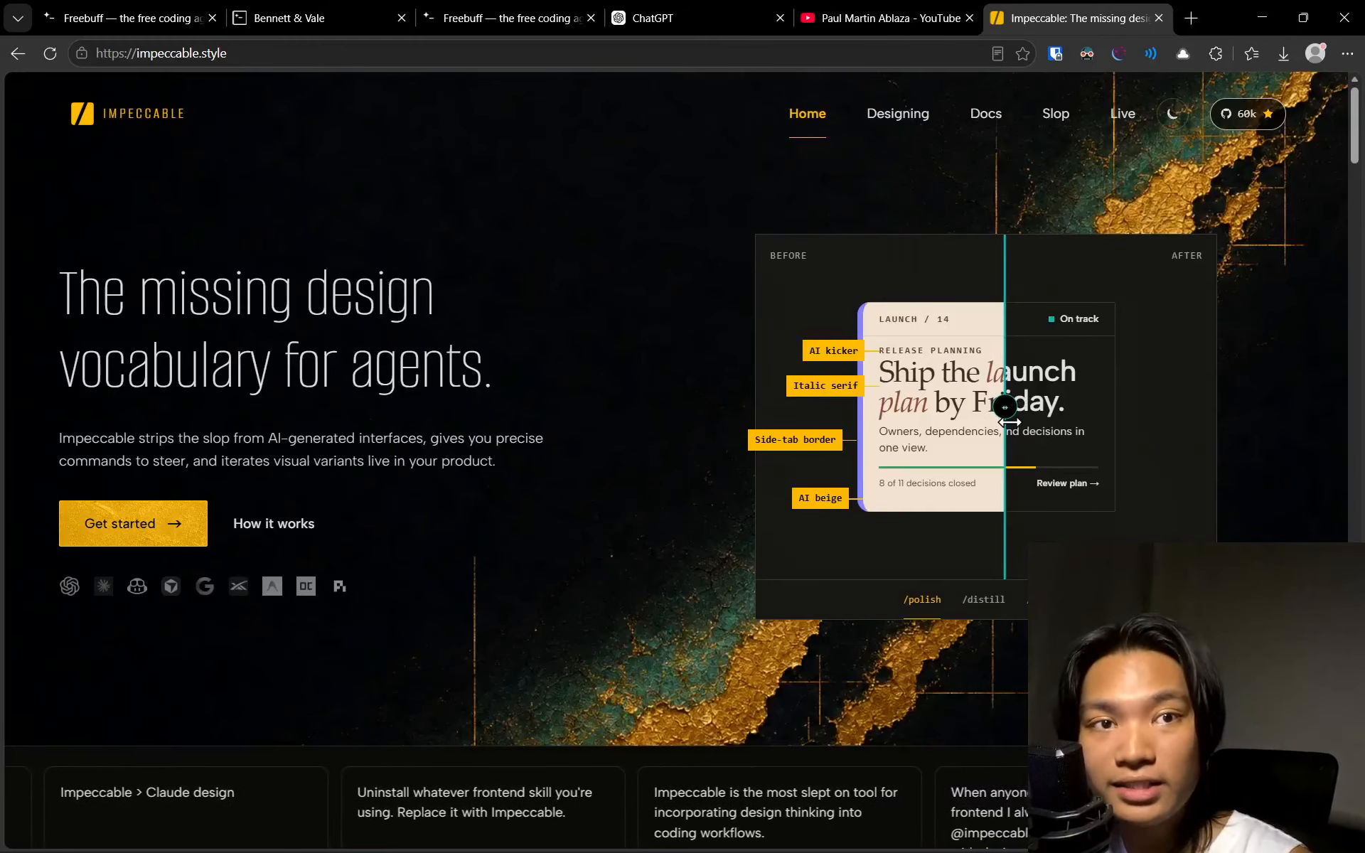
drag(1009, 422, 854, 405)
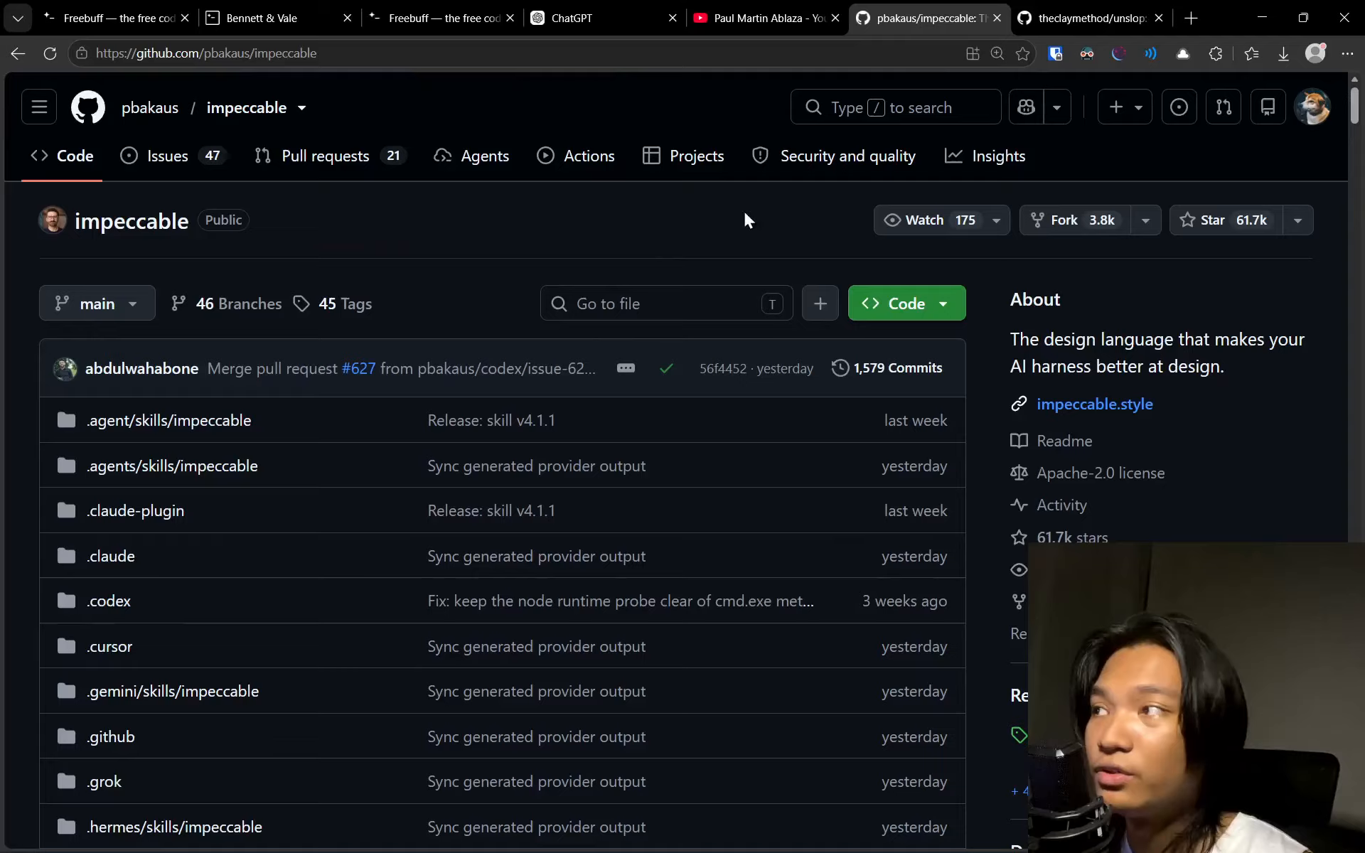
Switch to the theclaymethod/unslop repository and read the README's introduction and command list
click(1102, 17)
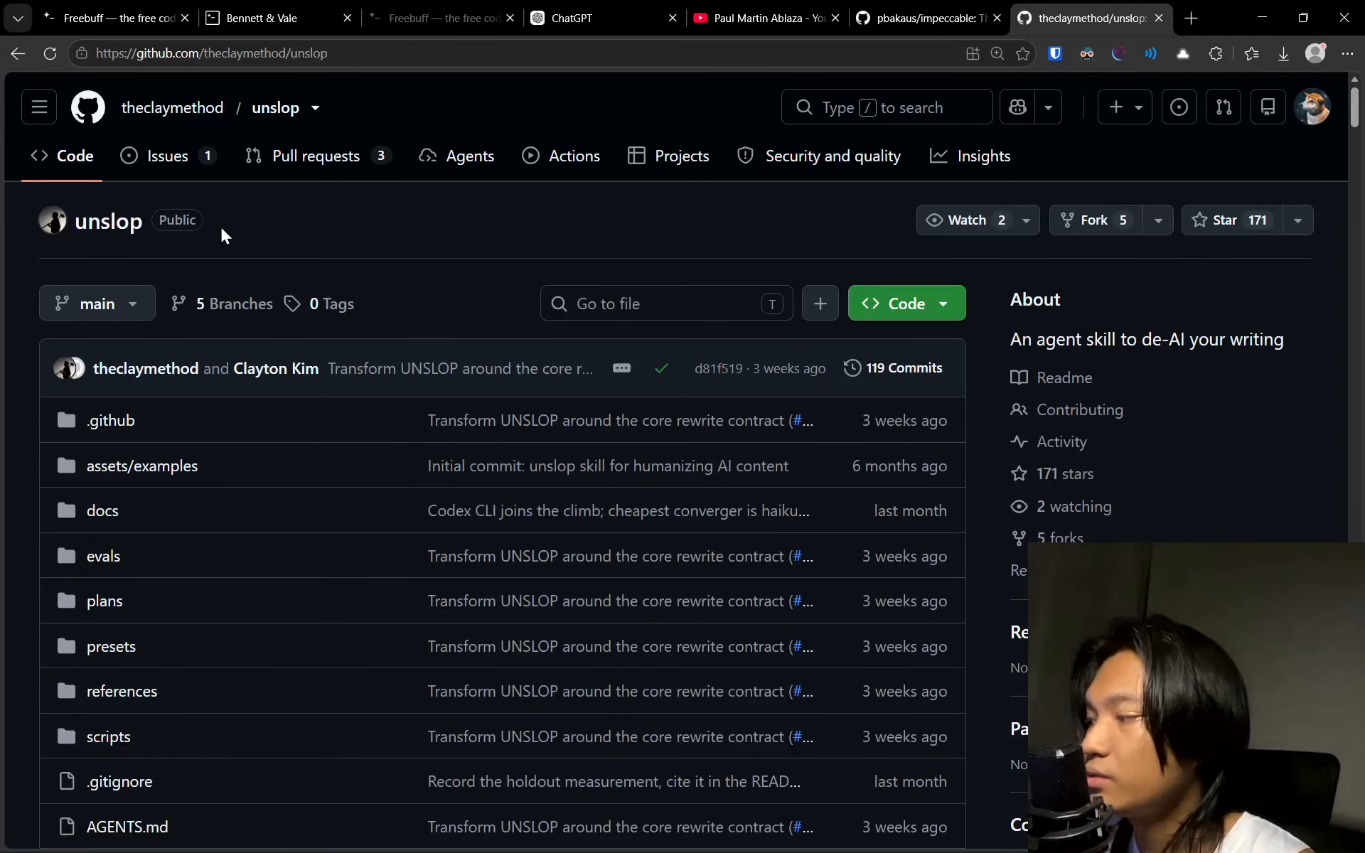
scroll(478, 384, down, 10)
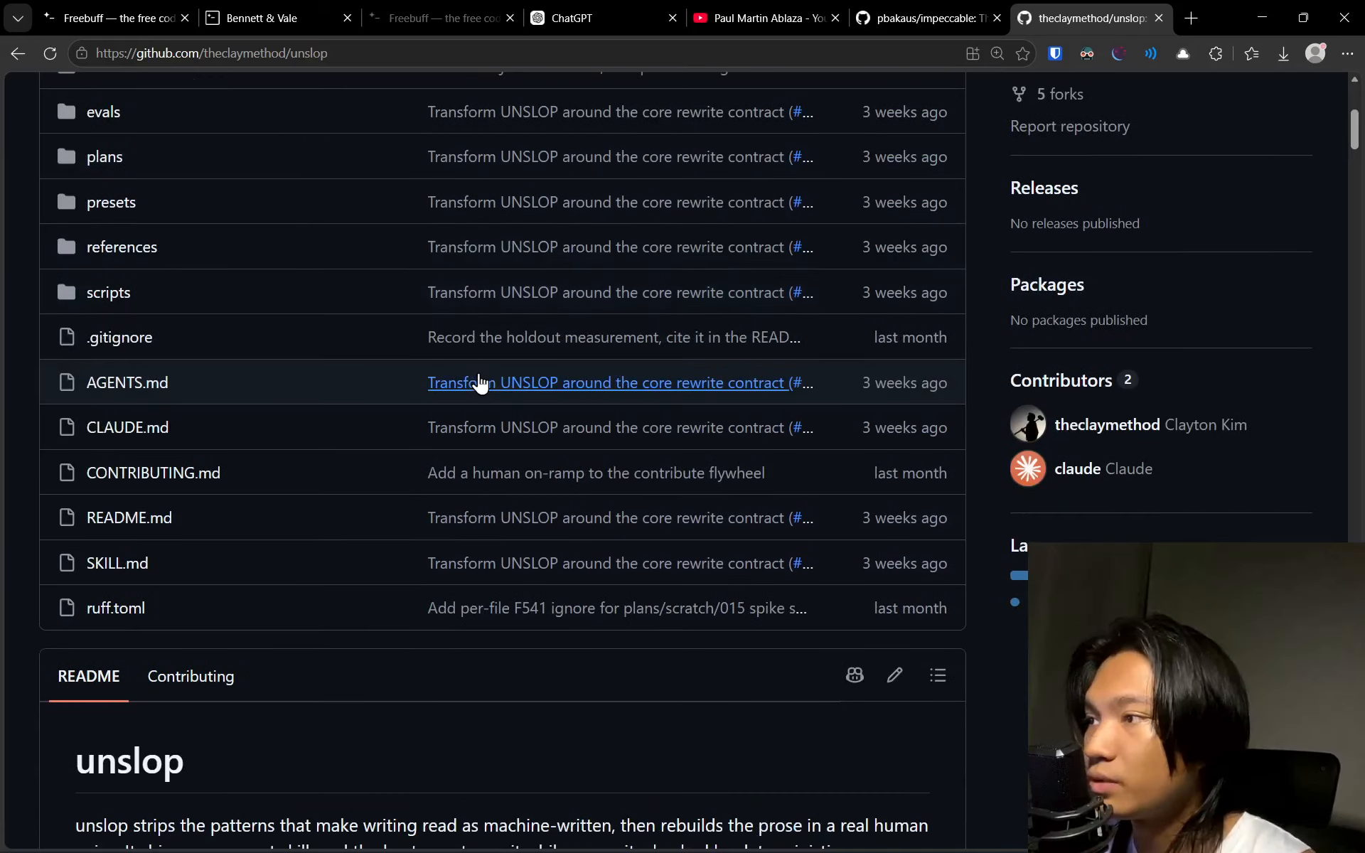
drag(125, 318, 489, 528)
click(498, 152)
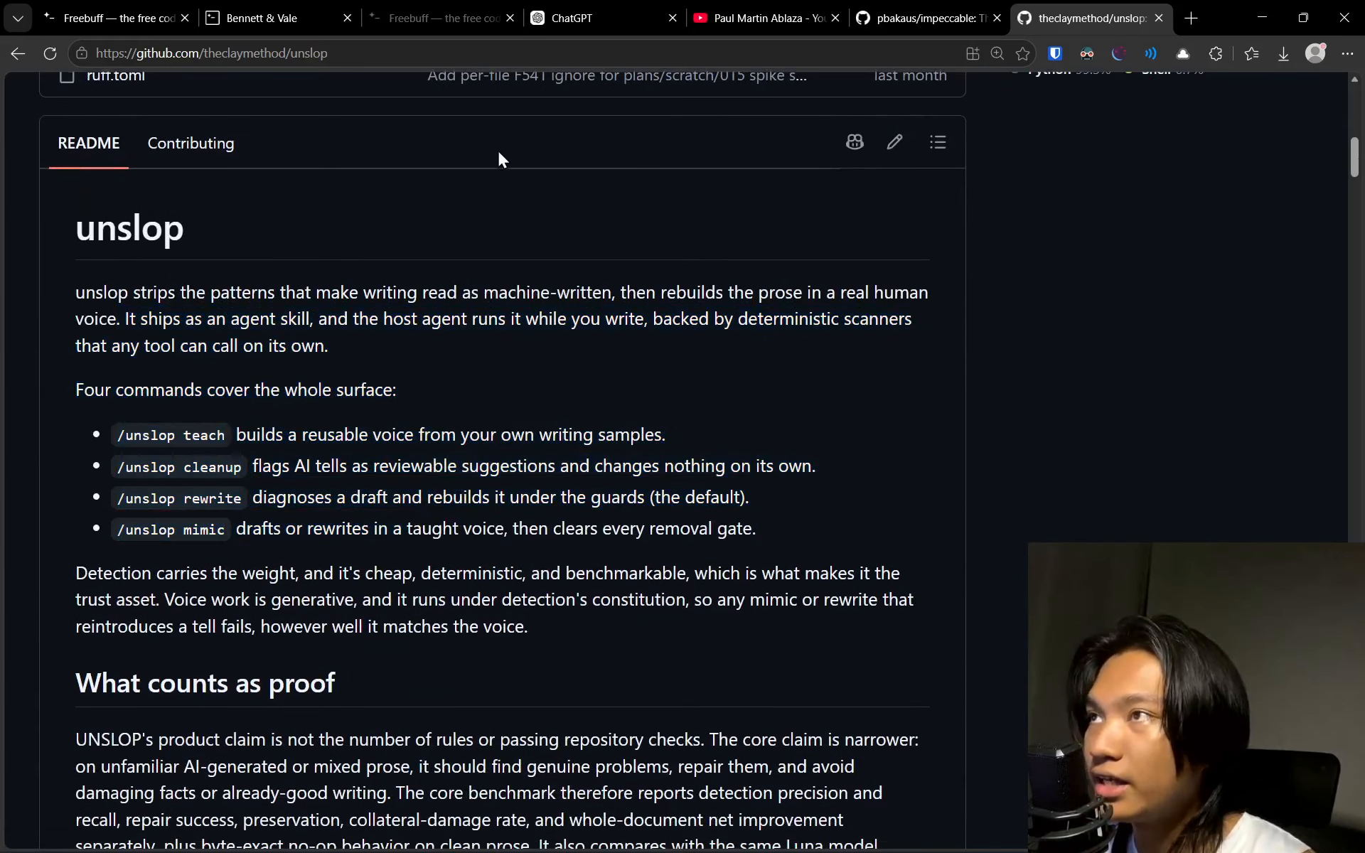
Return to the Bennett & Vale site and examine its written copy and property listings section by section
click(251, 21)
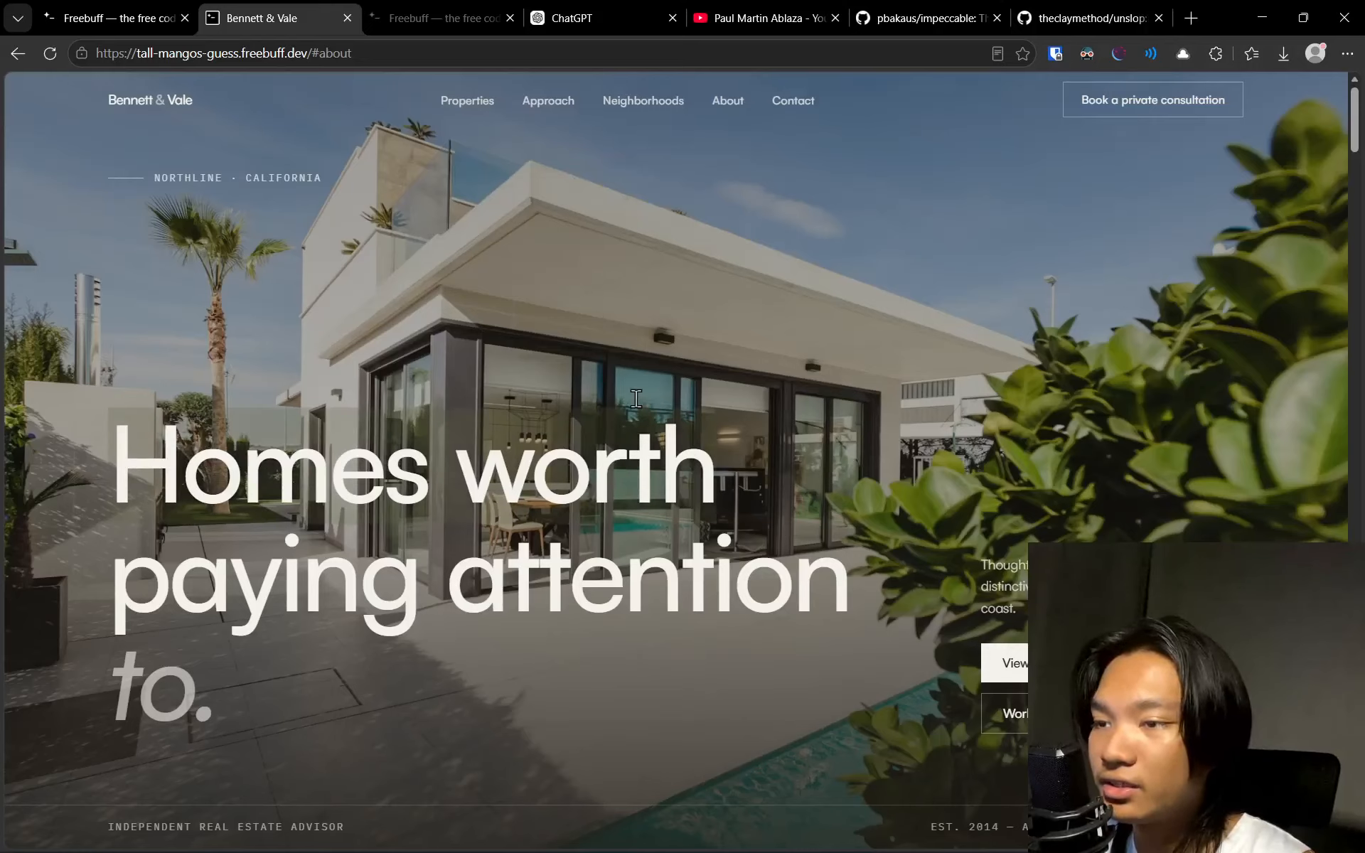
scroll(696, 418, down, 5)
scroll(698, 419, down, 5)
triple_click(915, 290)
click(895, 398)
scroll(913, 320, down, 8)
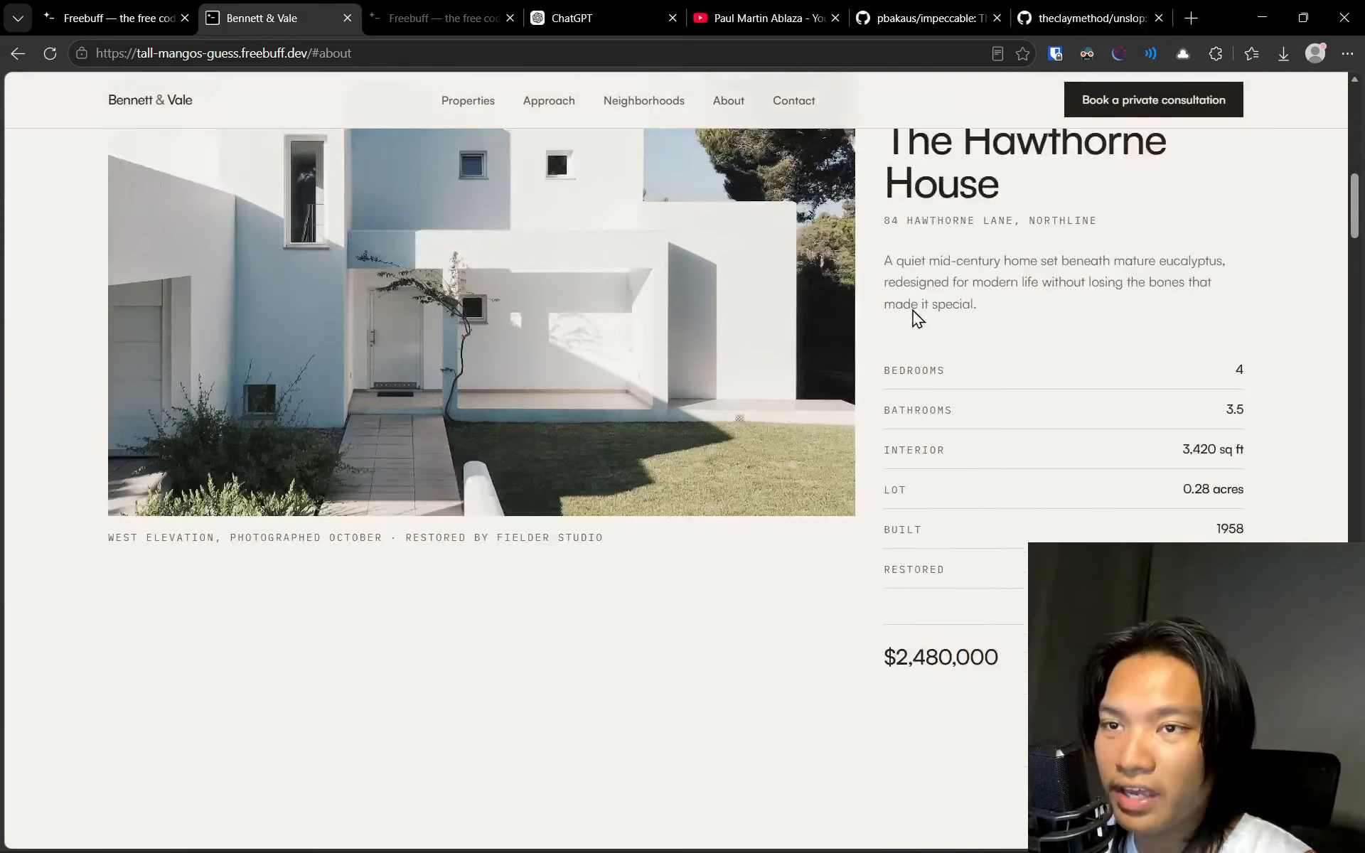
scroll(923, 373, down, 3)
triple_click(891, 229)
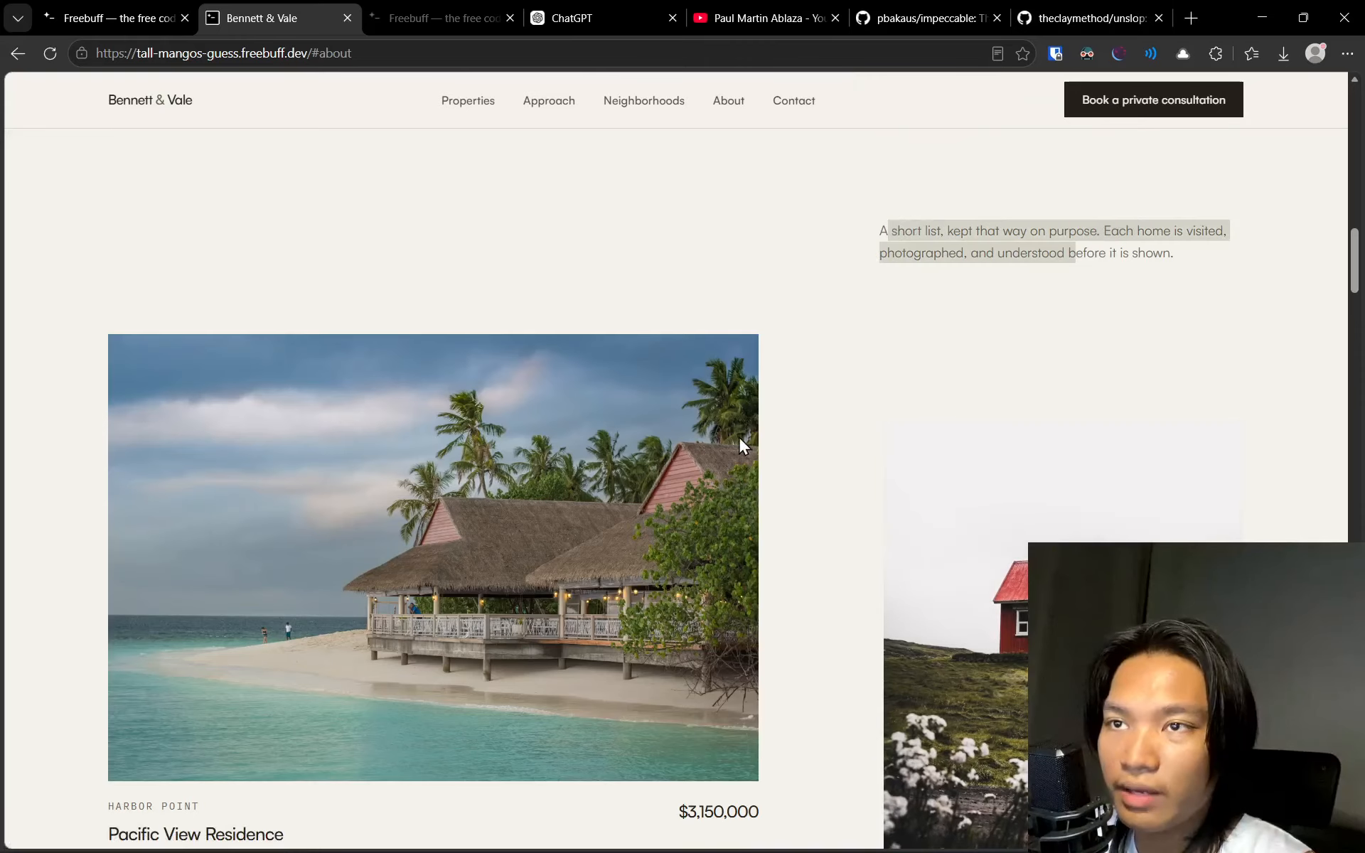
scroll(741, 440, down, 7)
scroll(548, 390, down, 12)
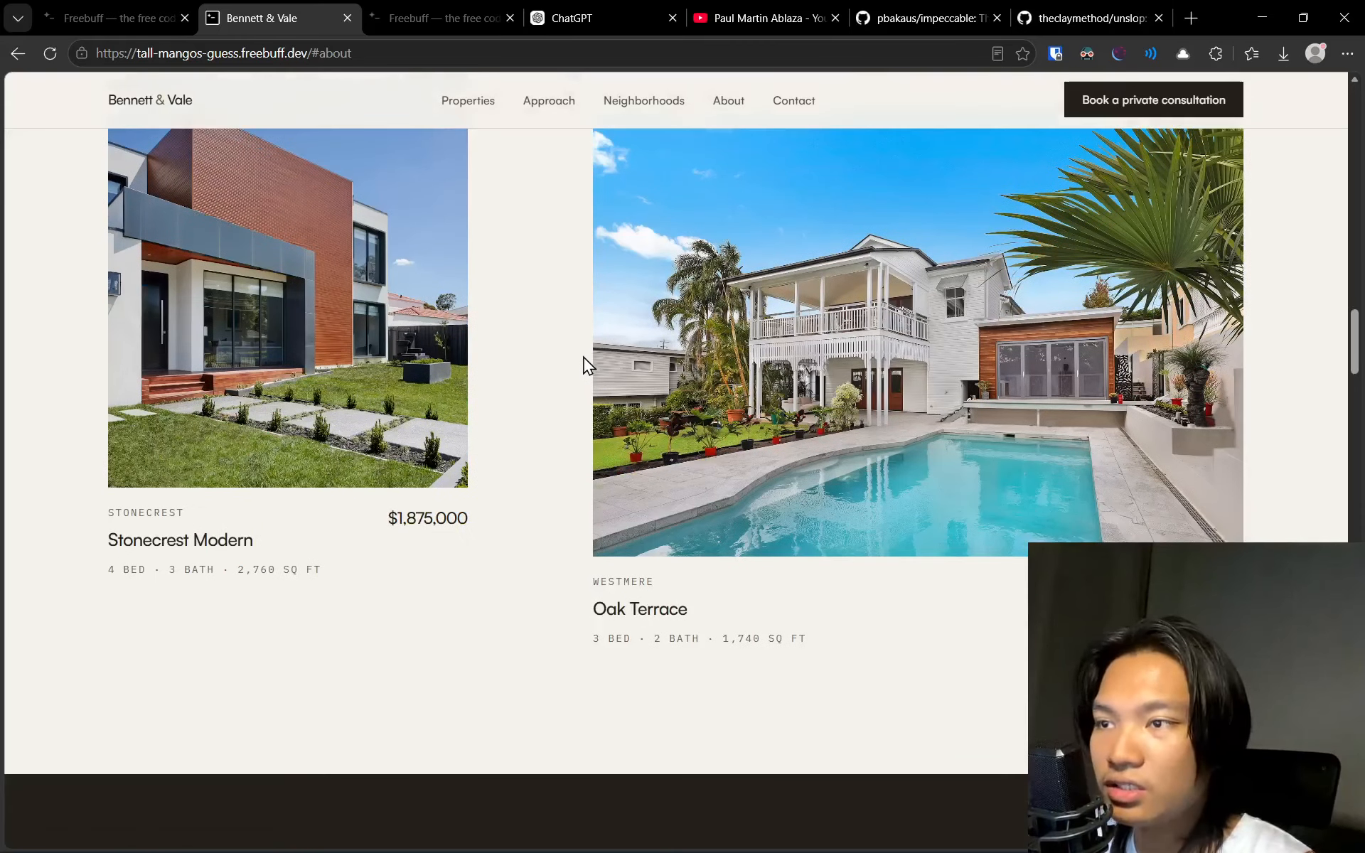
scroll(605, 391, down, 4)
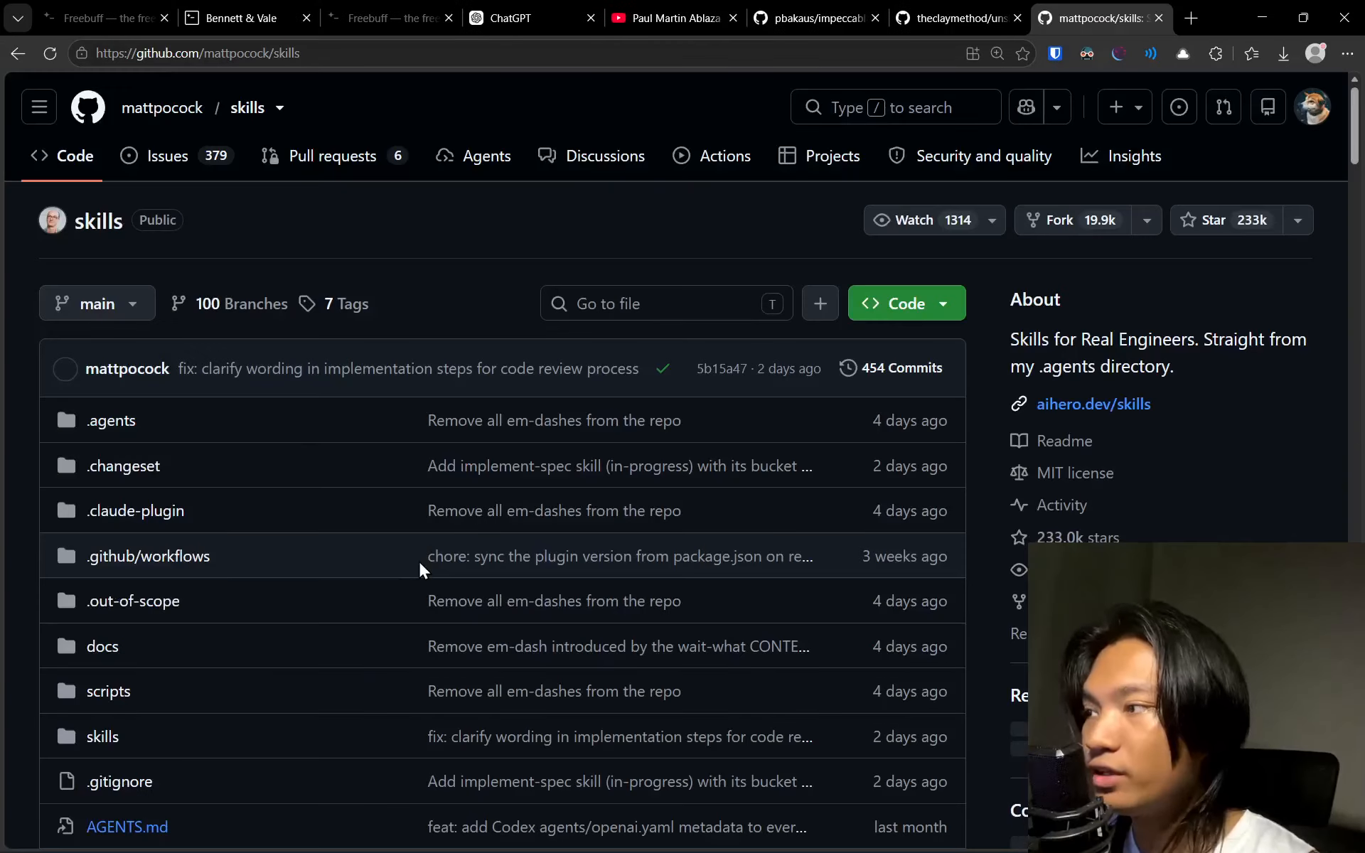
Find the /grill-me skill in the mattpocock/skills README and open its SKILL.md file
scroll(523, 617, down, 18)
scroll(527, 611, down, 9)
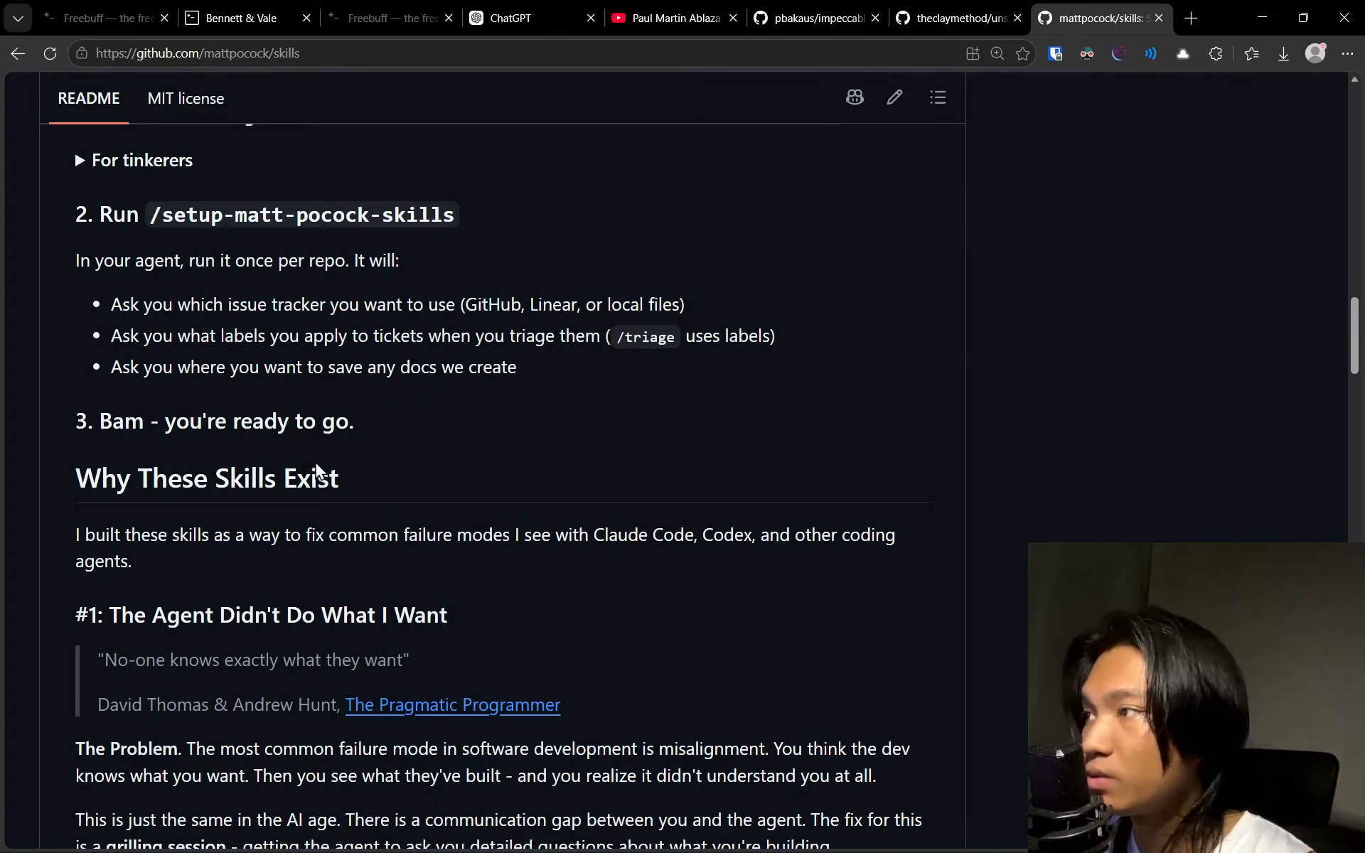
scroll(334, 473, down, 9)
drag(107, 312, 221, 312)
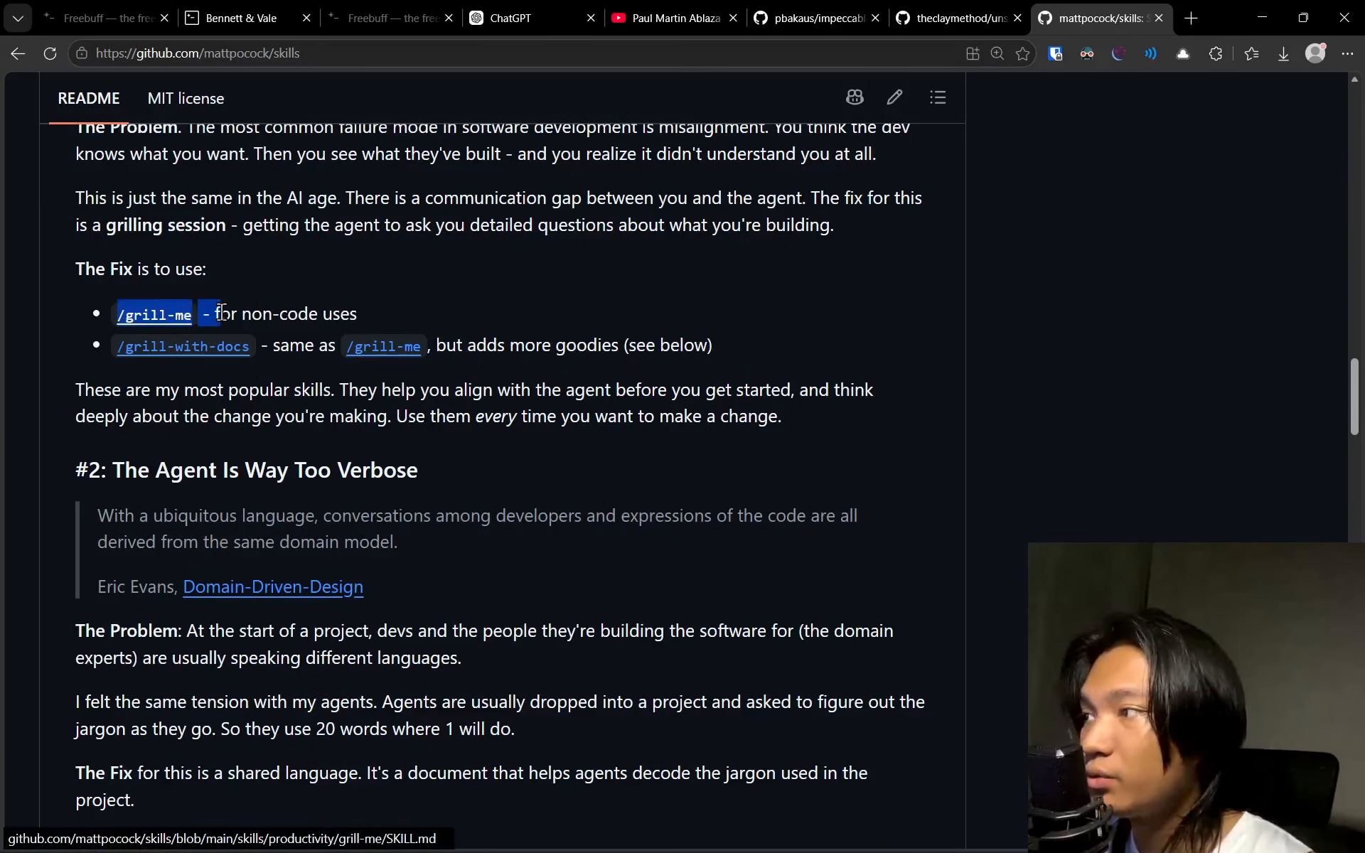
click(334, 316)
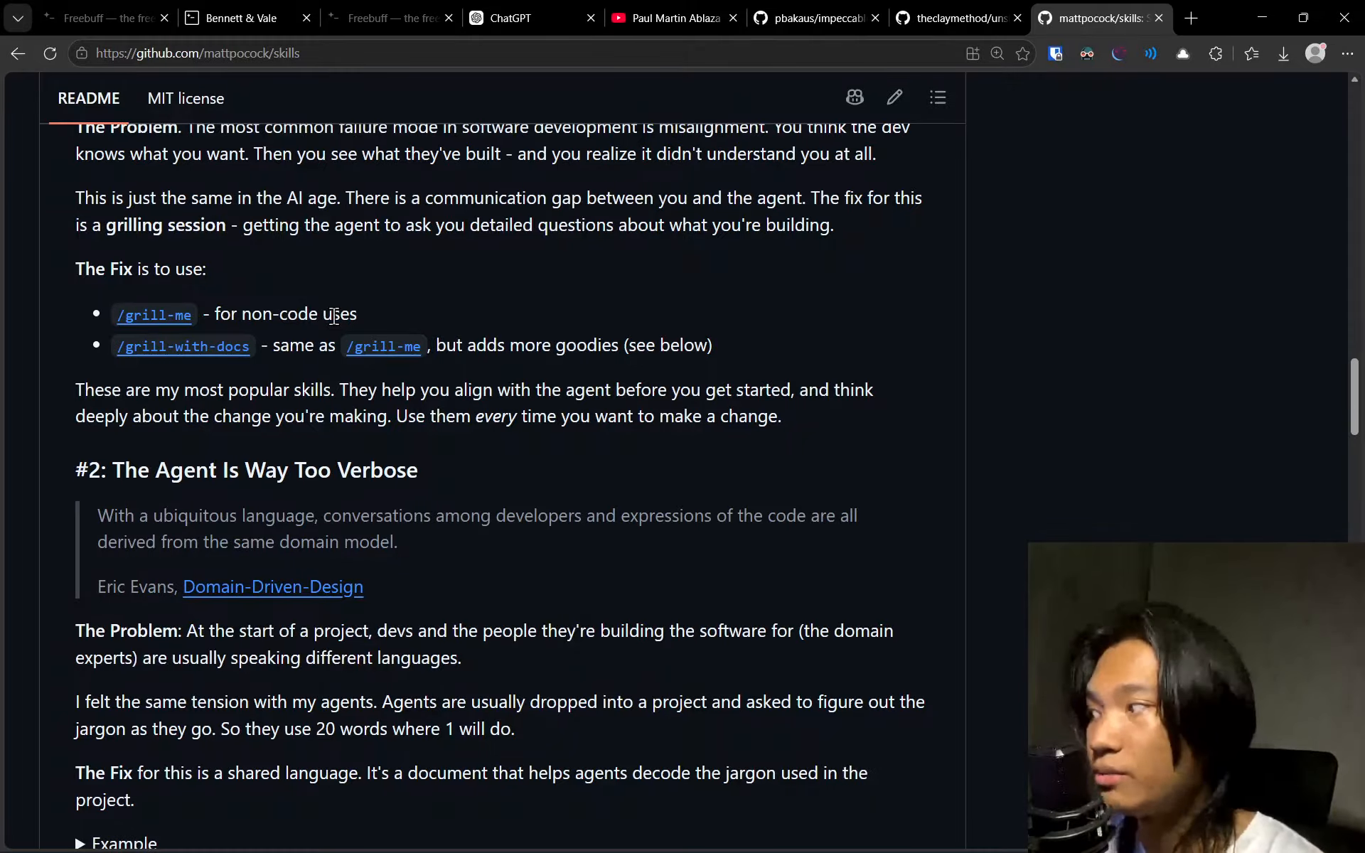
click(140, 317)
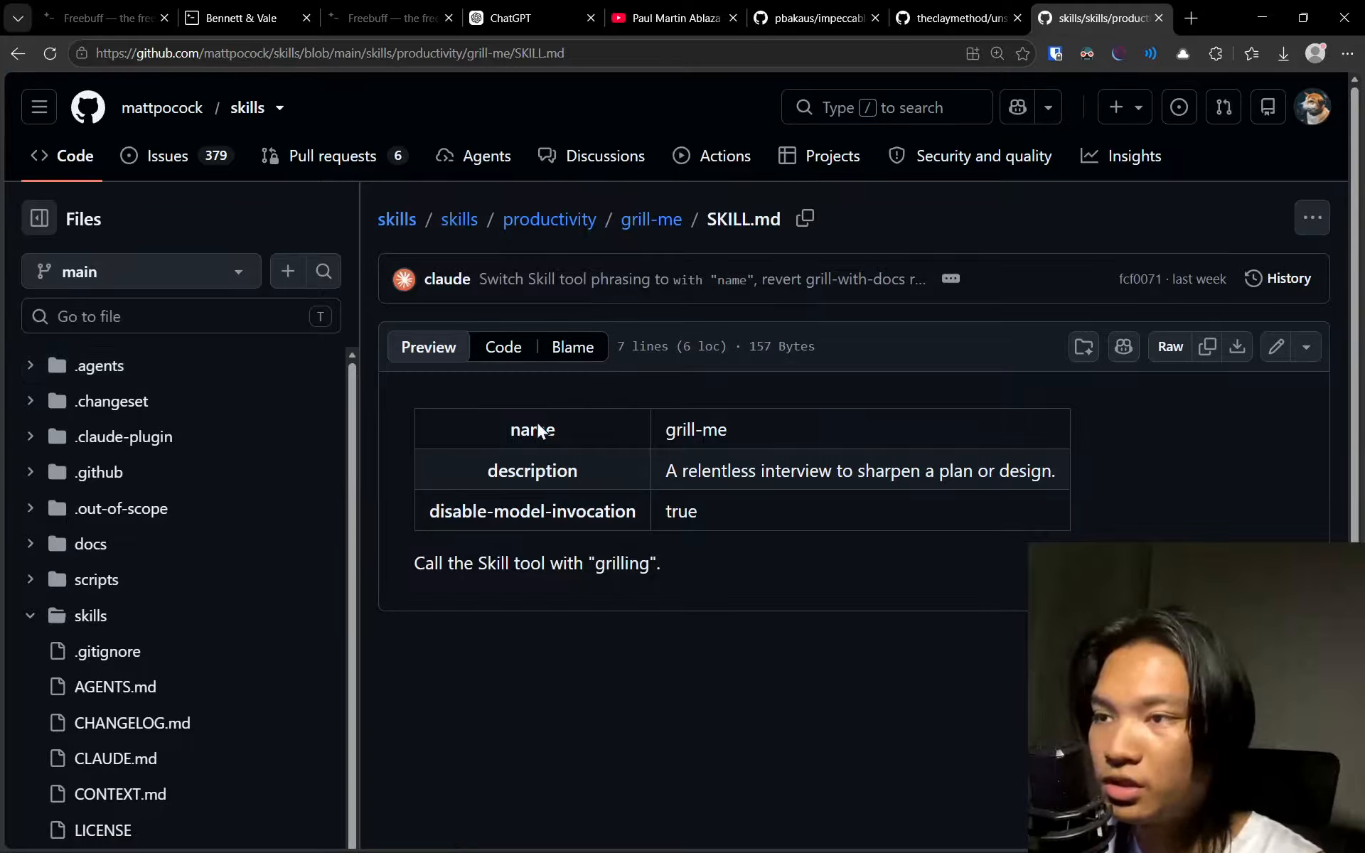
Read the description of the grill-me skill in its SKILL.md file
drag(675, 470, 938, 494)
click(858, 496)
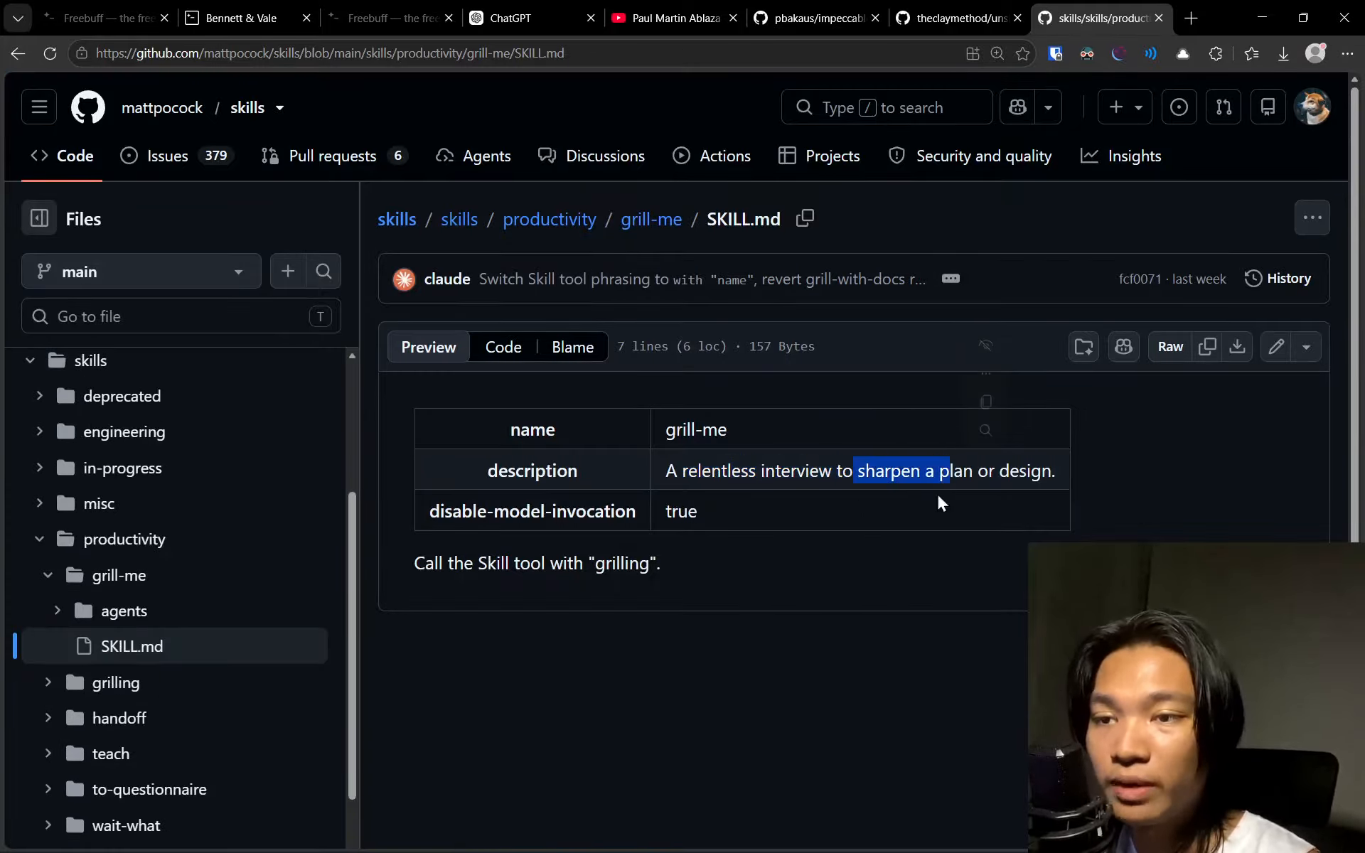
click(928, 503)
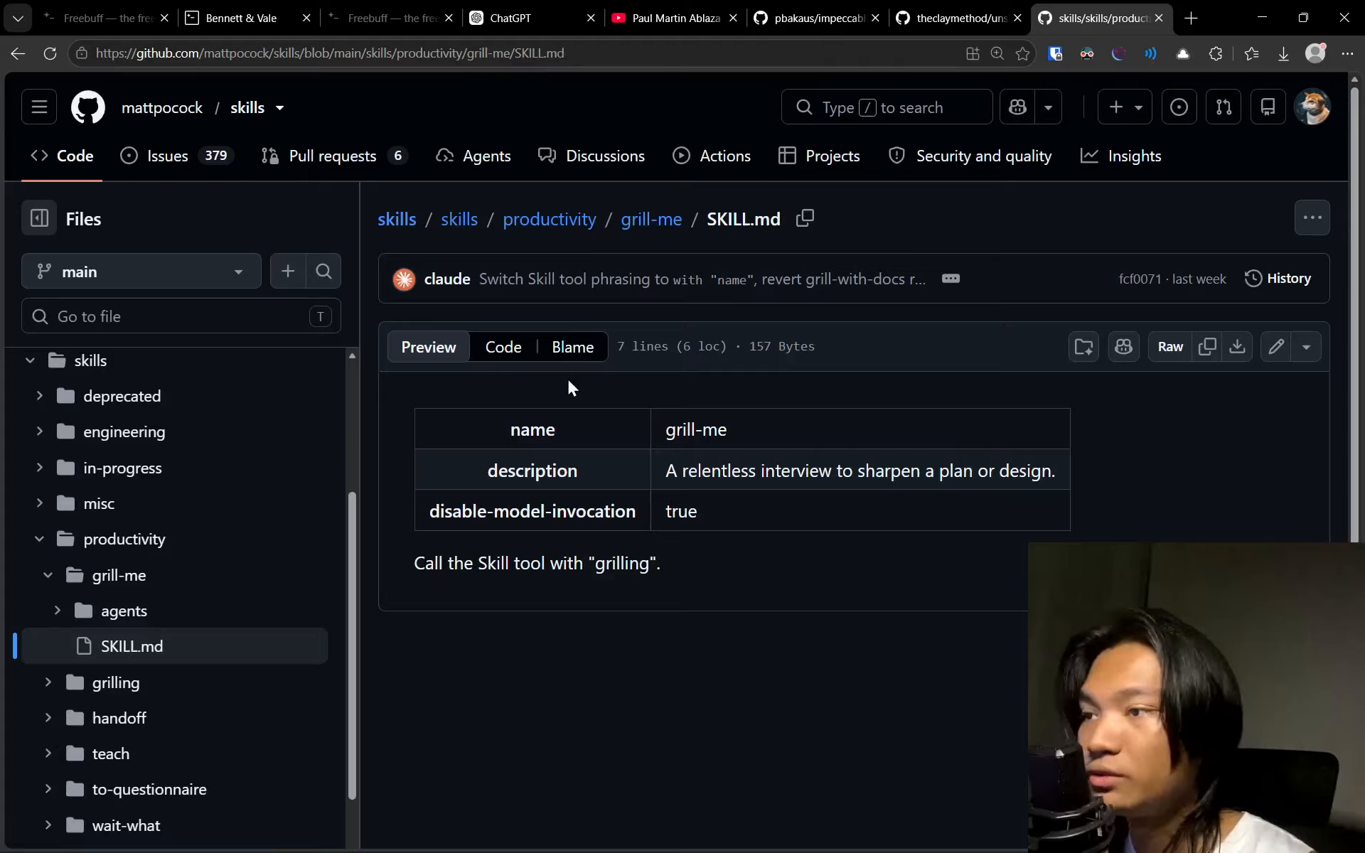
Copy the pbakaus/impeccable repository link from GitHub and paste it into a new ChatGPT message
click(532, 11)
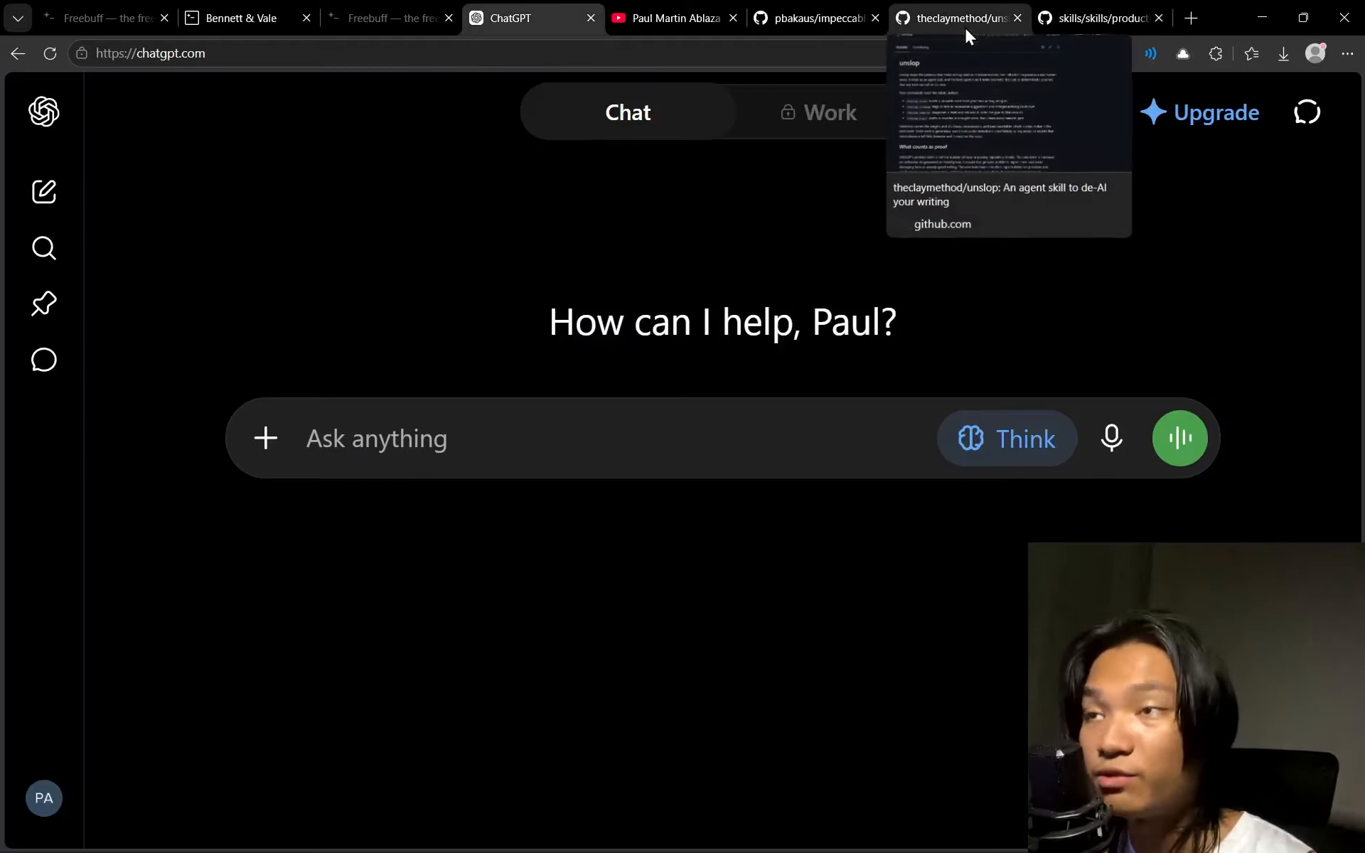
click(828, 13)
click(380, 51)
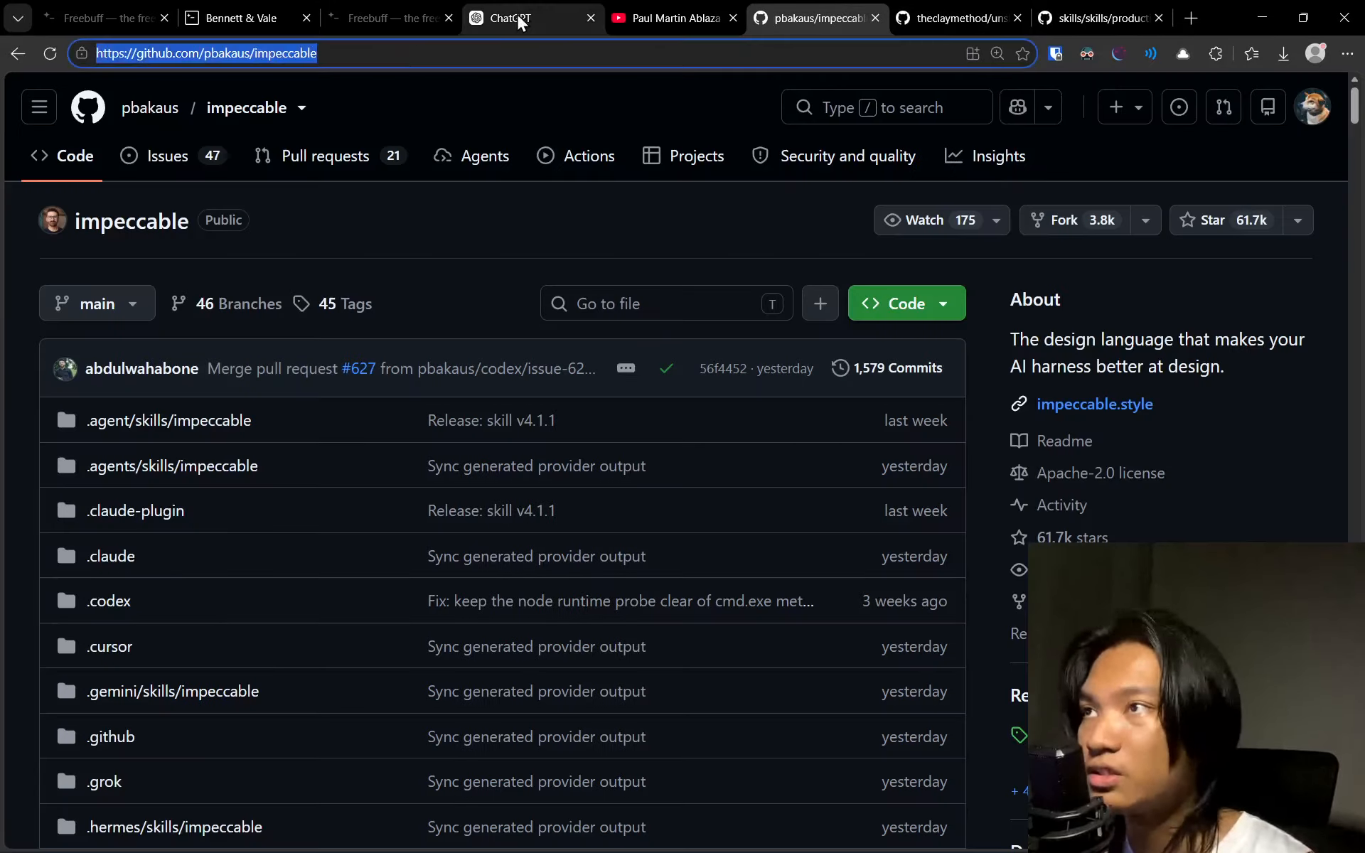
click(518, 17)
click(676, 13)
scroll(632, 558, down, 1)
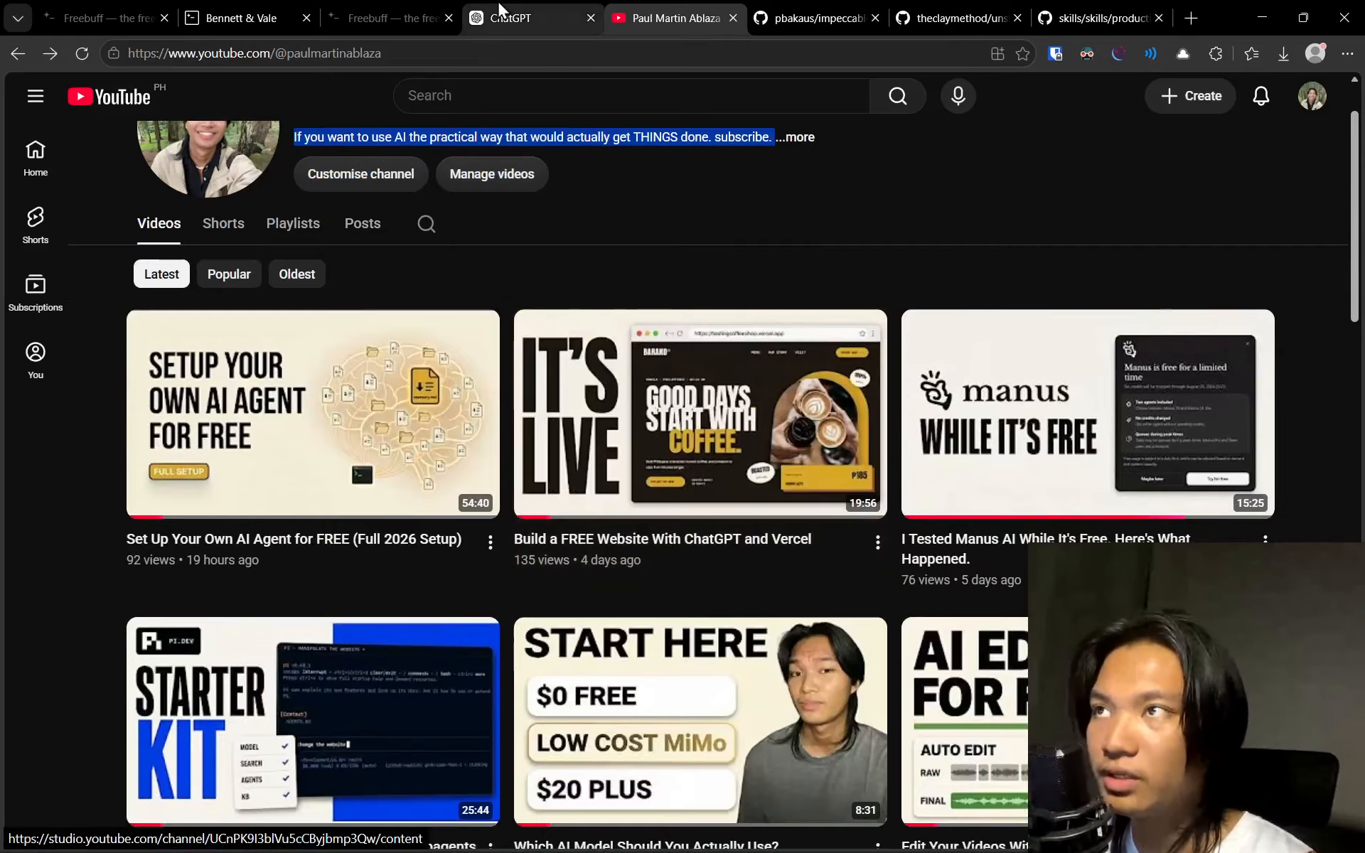
click(518, 17)
key(ctrl+Tab)
key(ctrl+Tab)
click(507, 8)
text(pbakaus/impeccable: The design language that makes your AI harness better at design.)
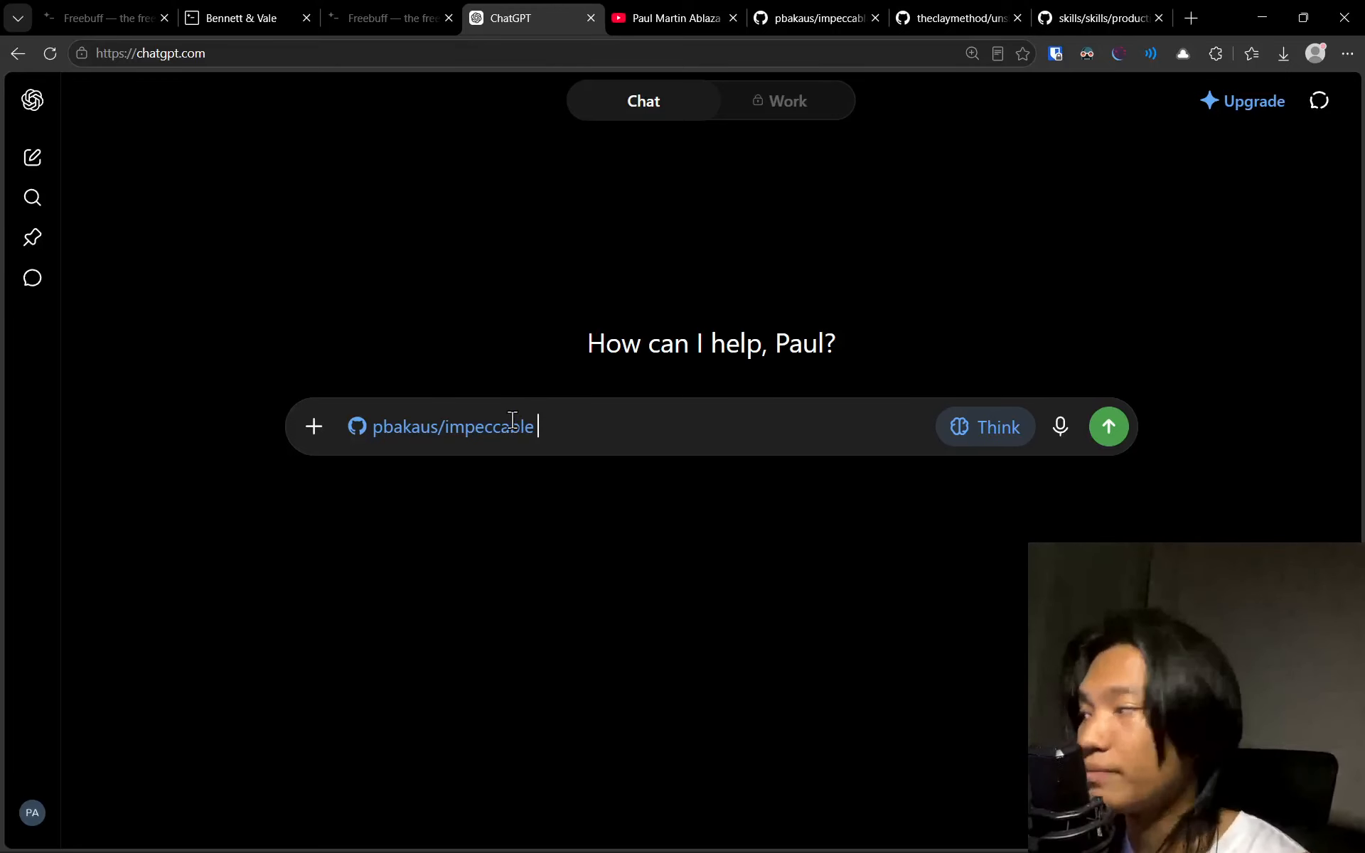
Clear the repository link from the ChatGPT message and enable Think mode
key(BackSpace)
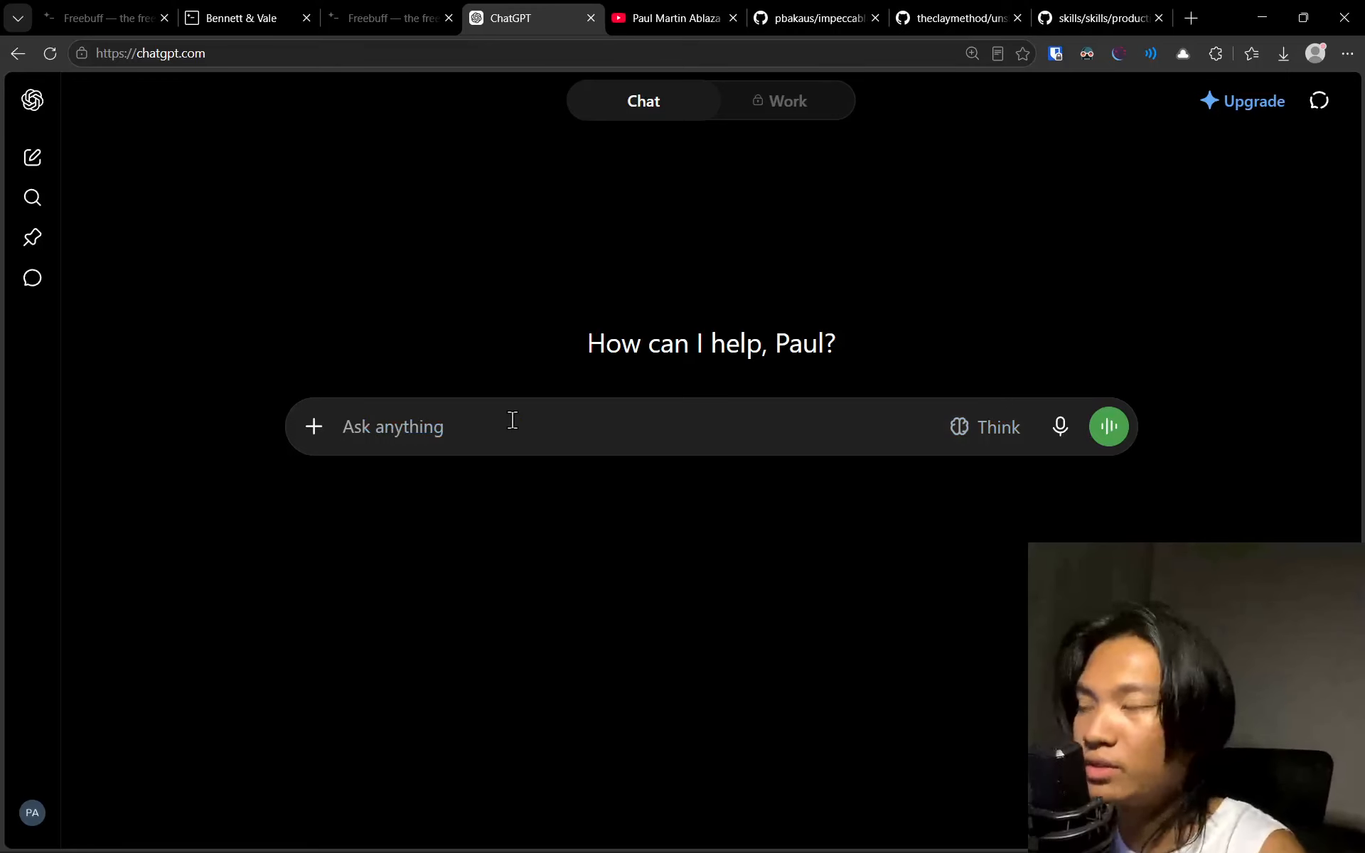
click(1009, 427)
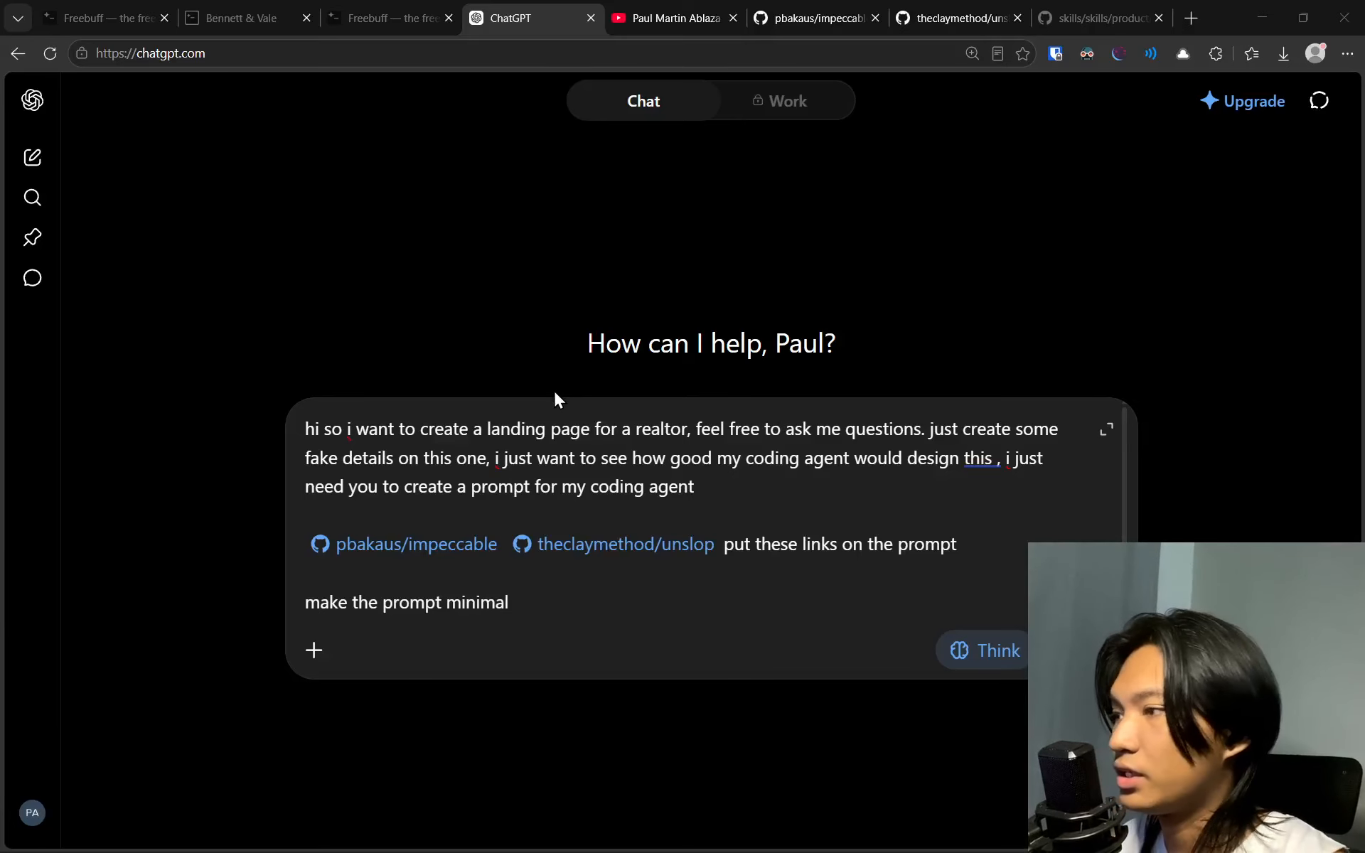
Review the drafted realtor landing page prompt, covering the question request, the coding agent purpose, and the impeccable and unslop links
click(322, 427)
drag(321, 429, 352, 442)
click(431, 442)
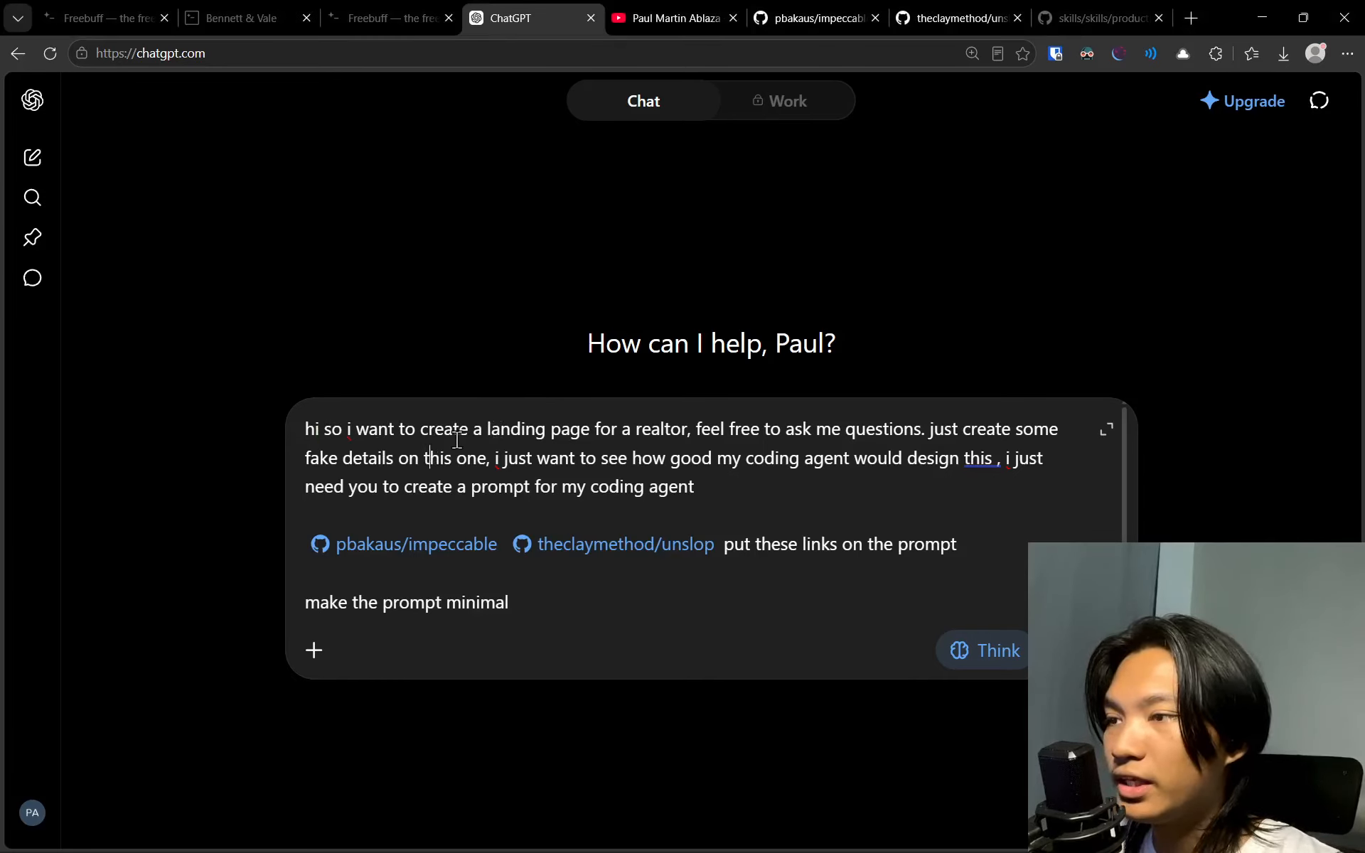
drag(708, 427, 876, 430)
click(878, 461)
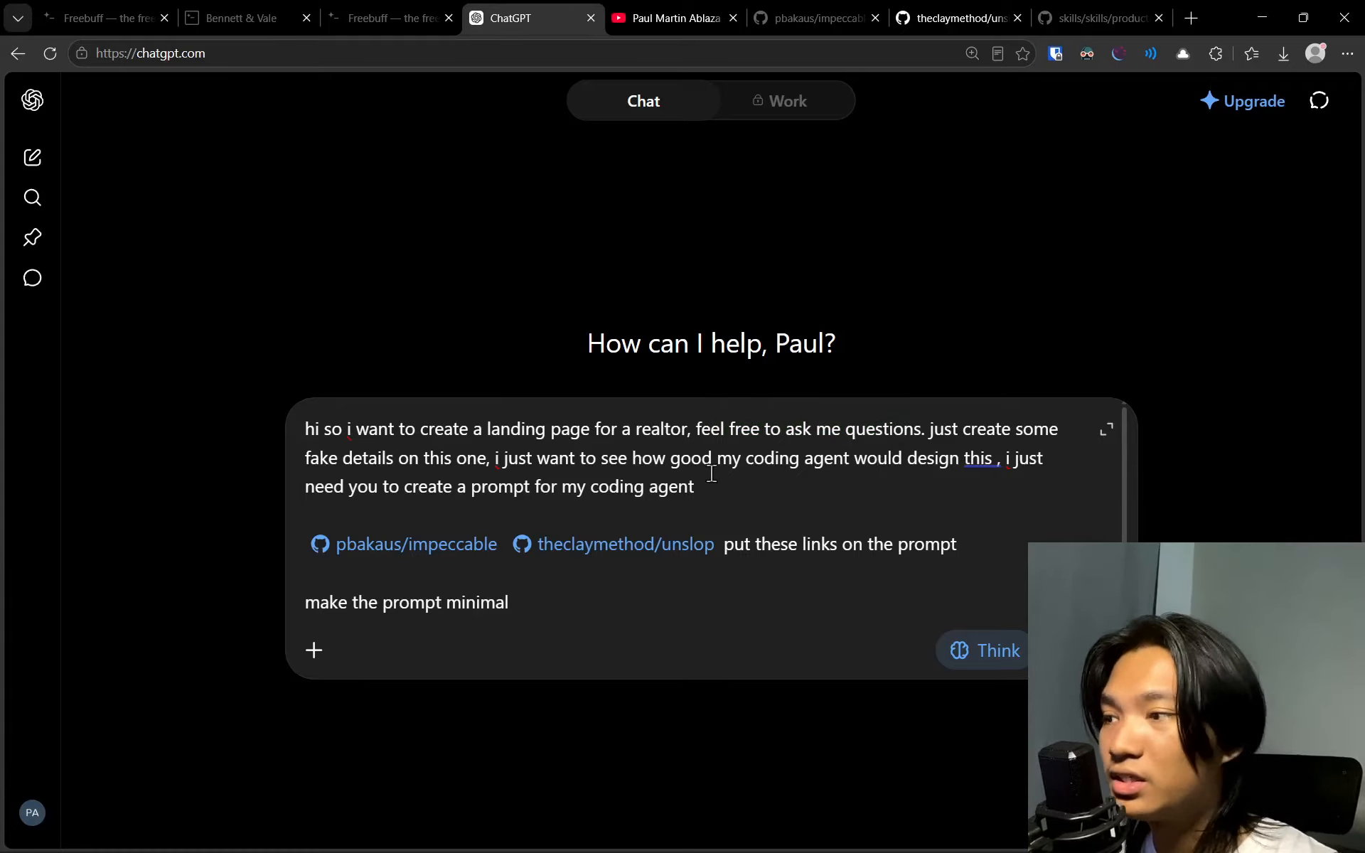
drag(695, 488, 604, 492)
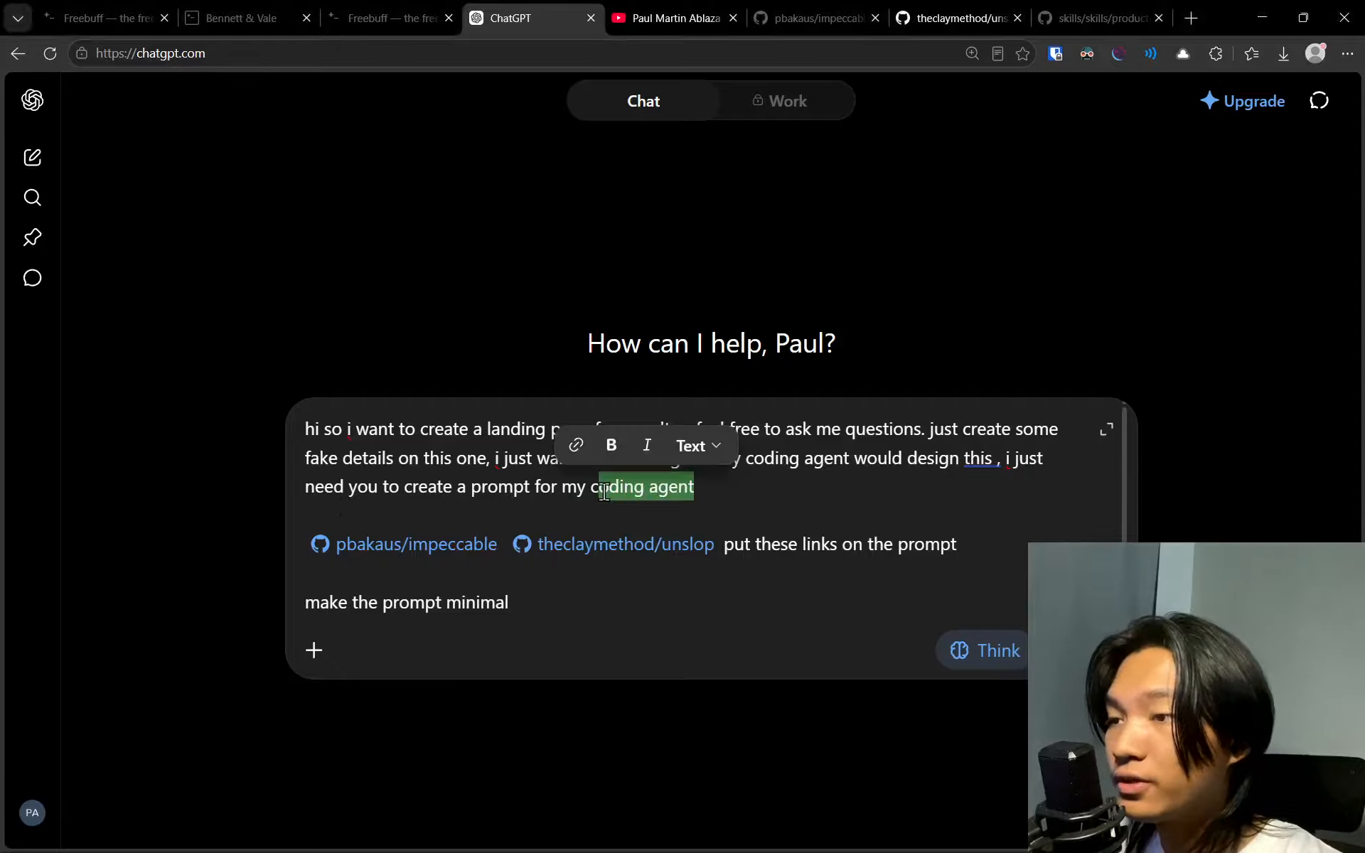
click(476, 488)
drag(308, 540, 502, 541)
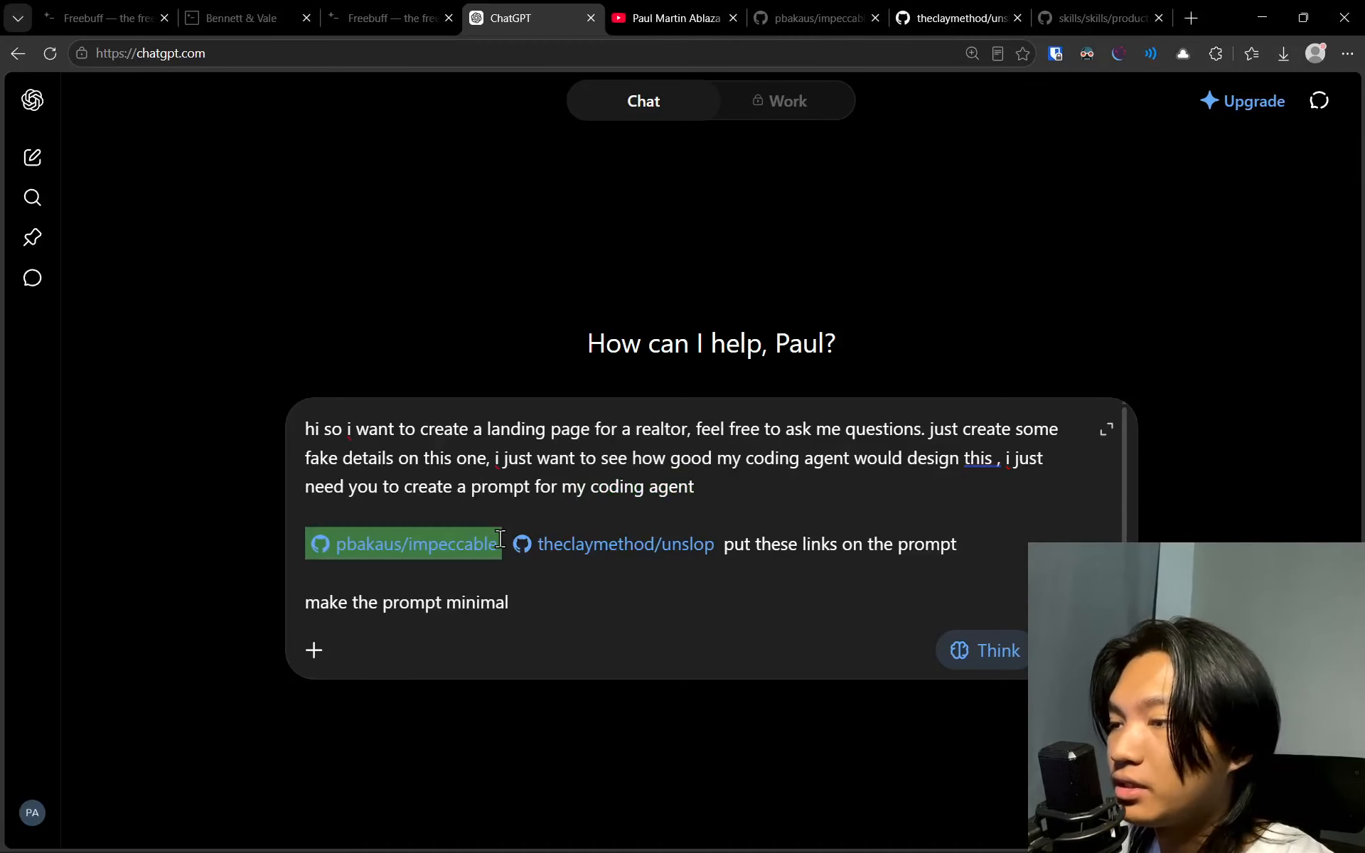
click(621, 506)
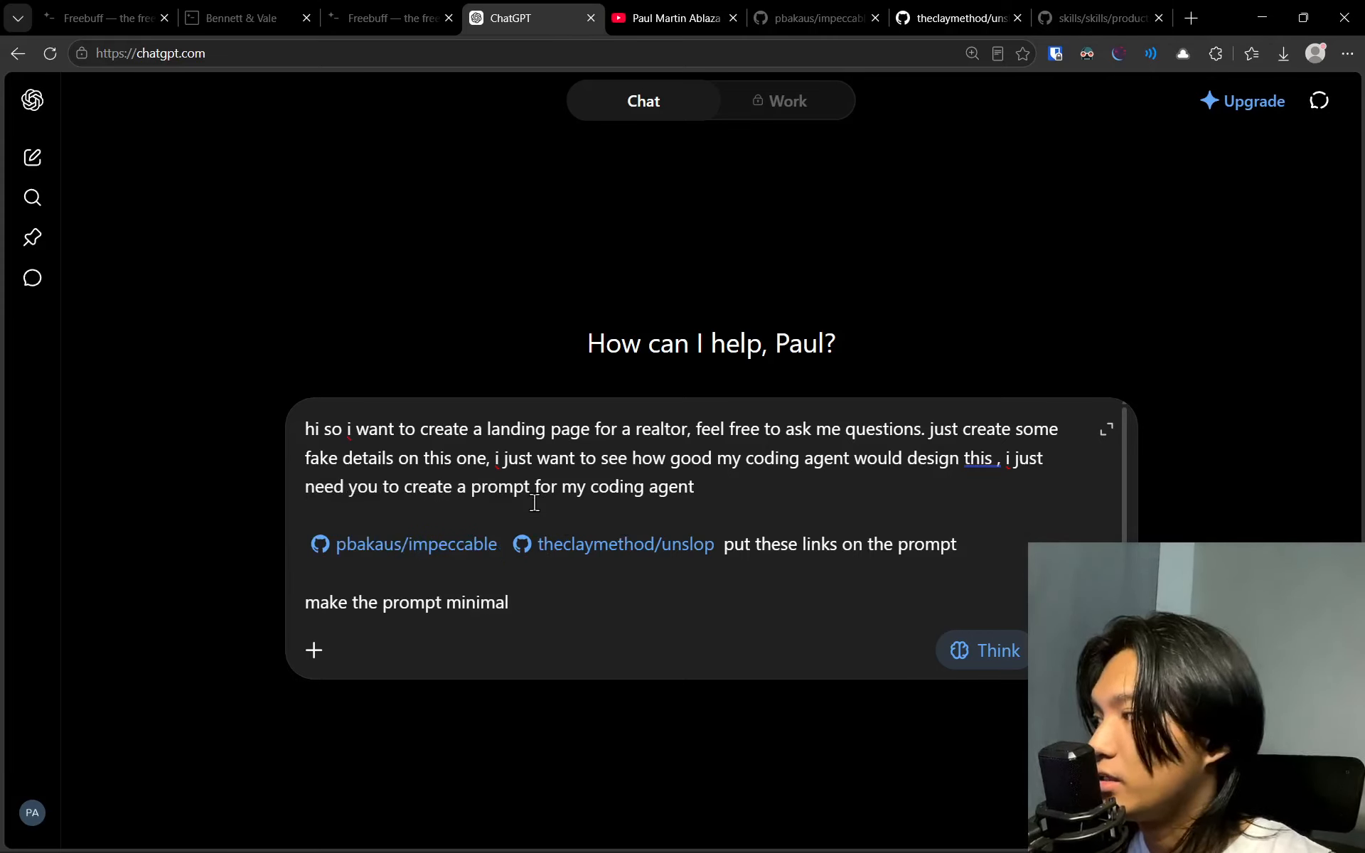
drag(726, 544, 828, 557)
click(817, 561)
click(829, 556)
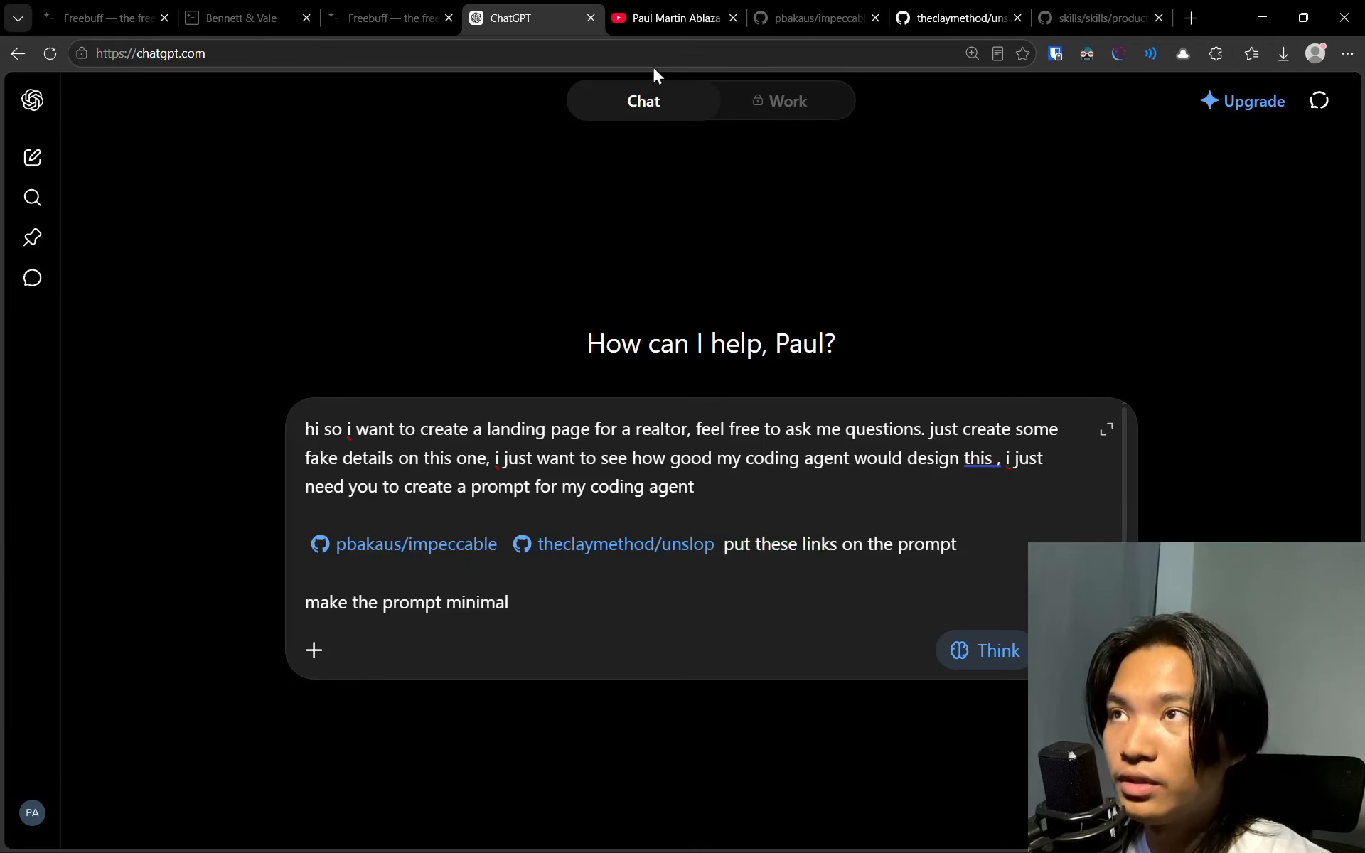
Check the closing request to make the prompt minimal and send the realtor landing page message to ChatGPT
click(356, 19)
key(ctrl+Tab)
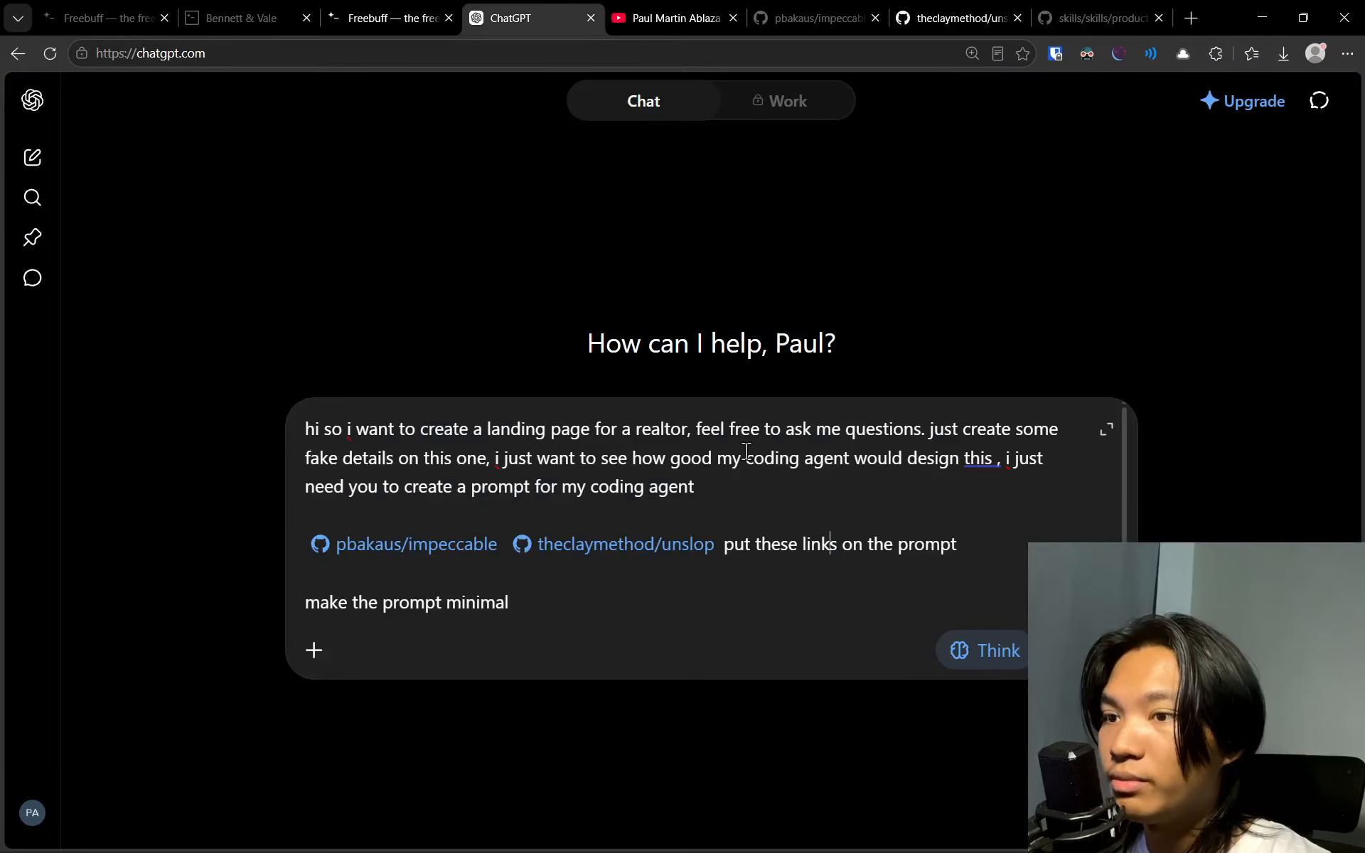
scroll(321, 571, down, 1)
drag(306, 571, 524, 588)
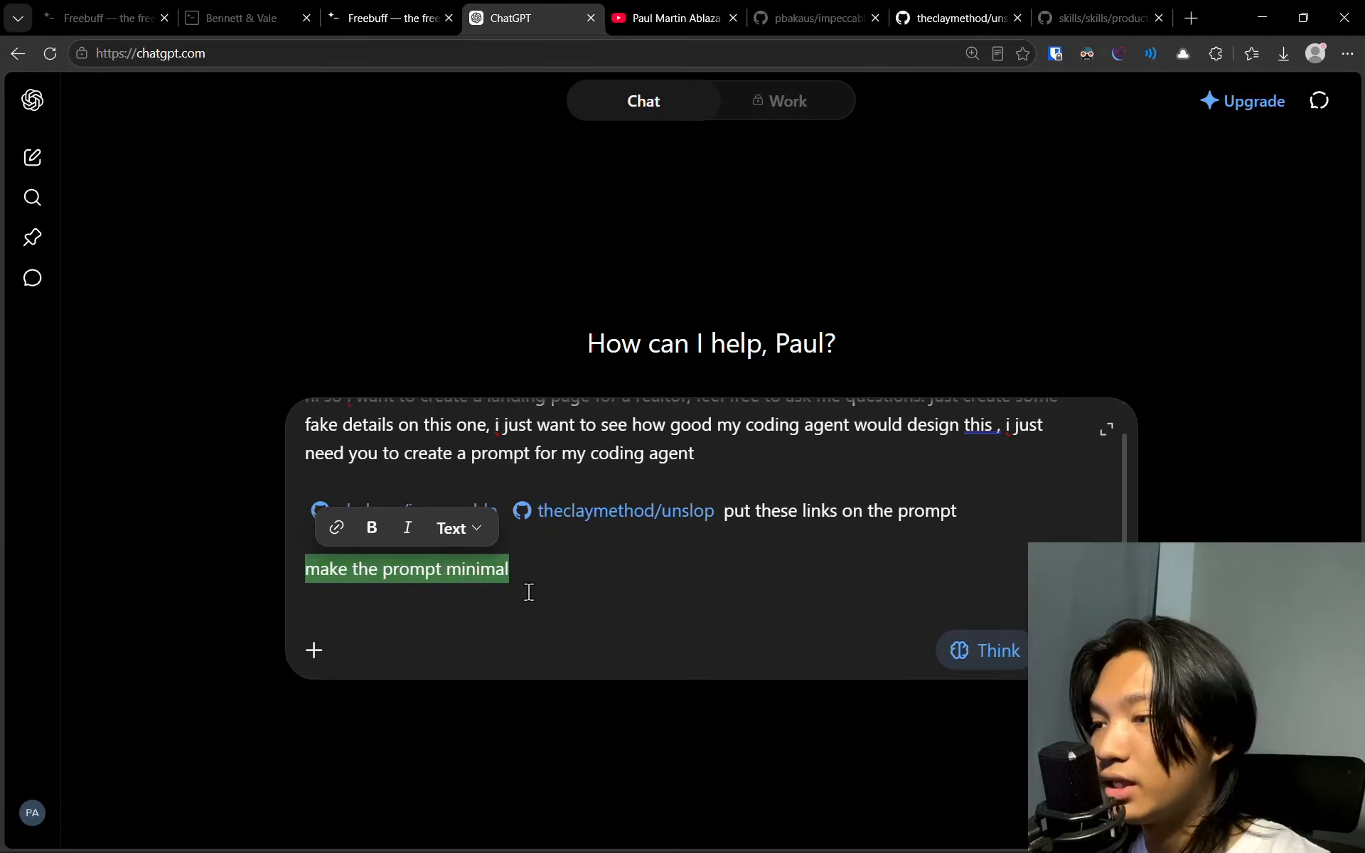
click(529, 592)
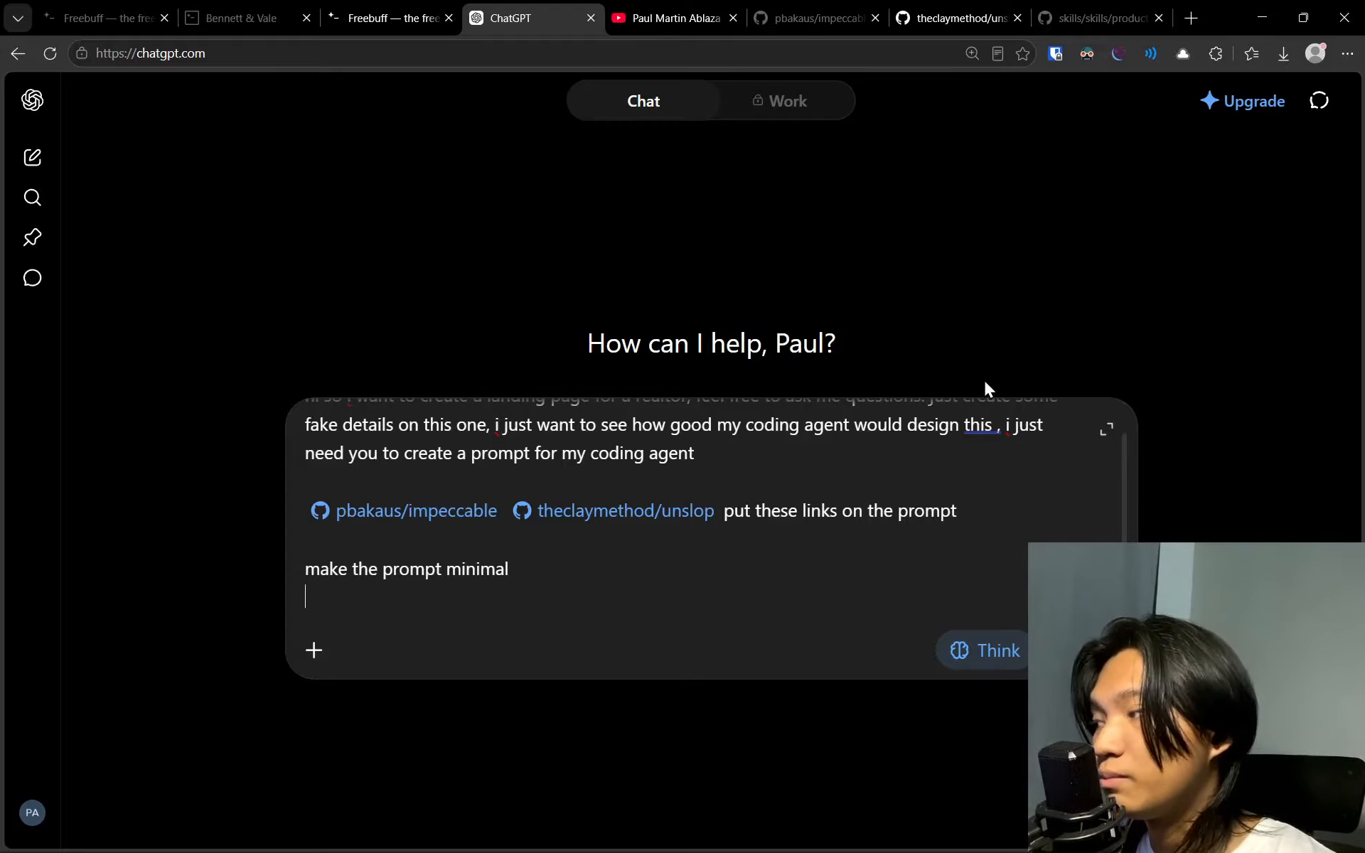
key(Return)
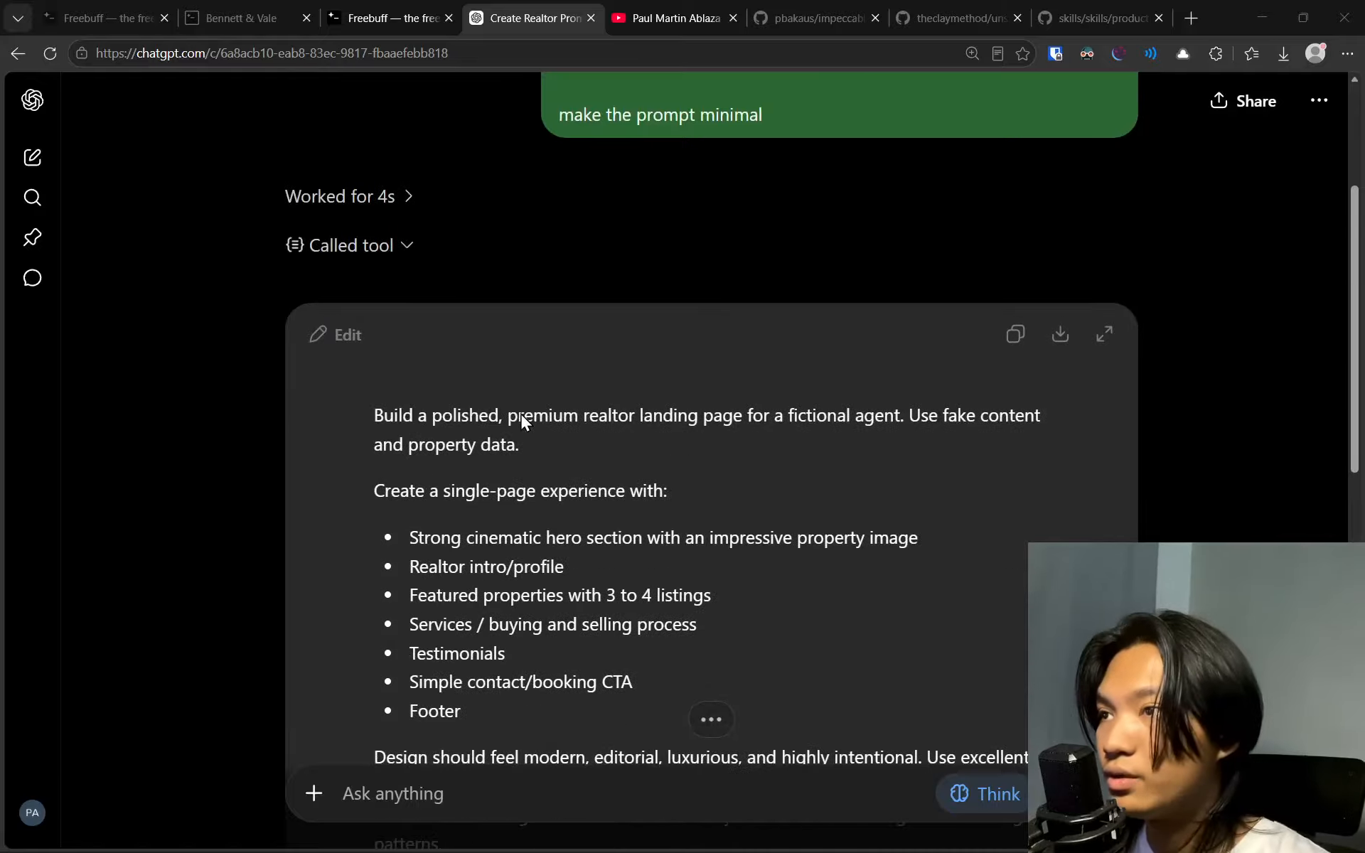
Read the generated realtor landing page prompt, covering its page sections, design direction, reference links and fictional details
scroll(522, 415, down, 3)
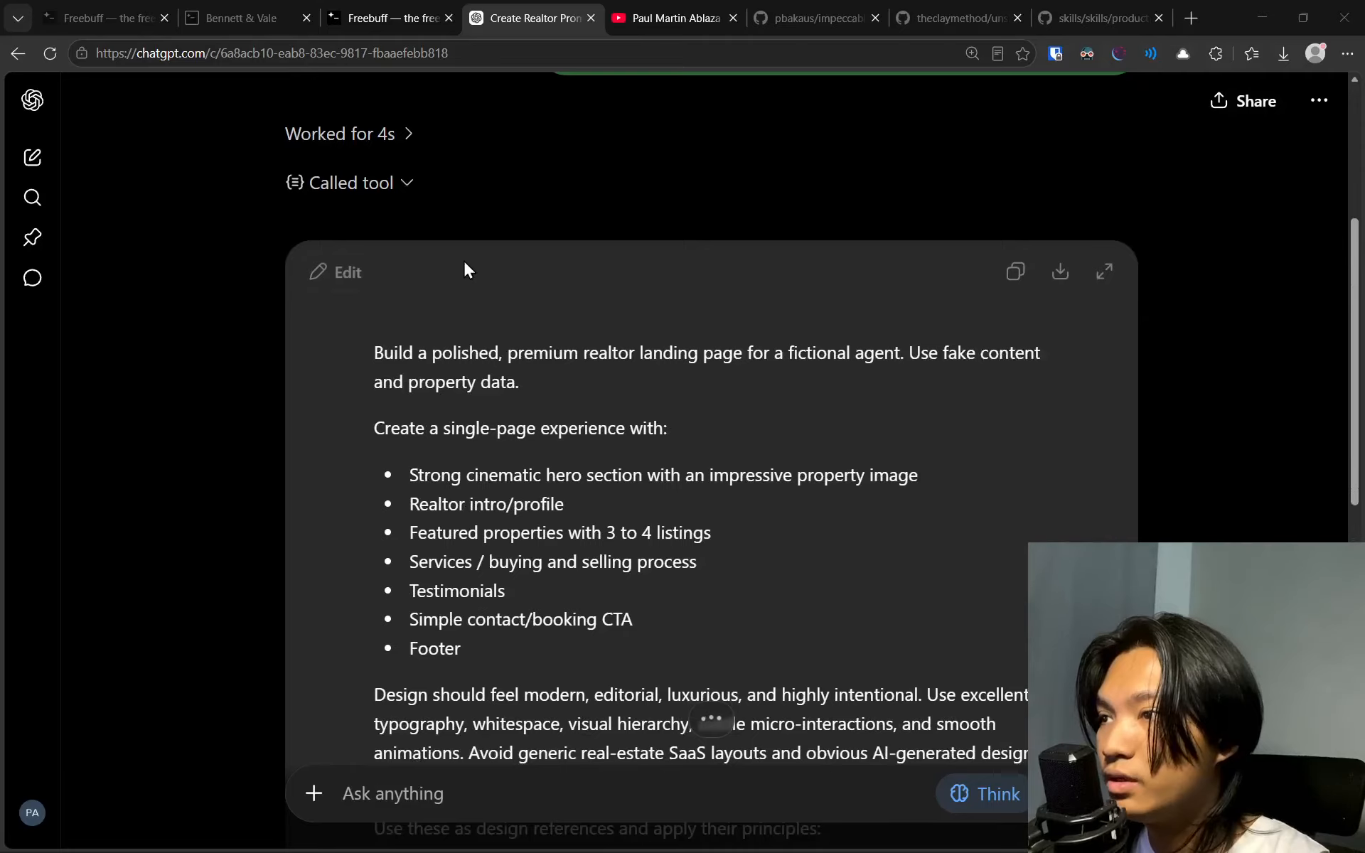
scroll(408, 356, down, 4)
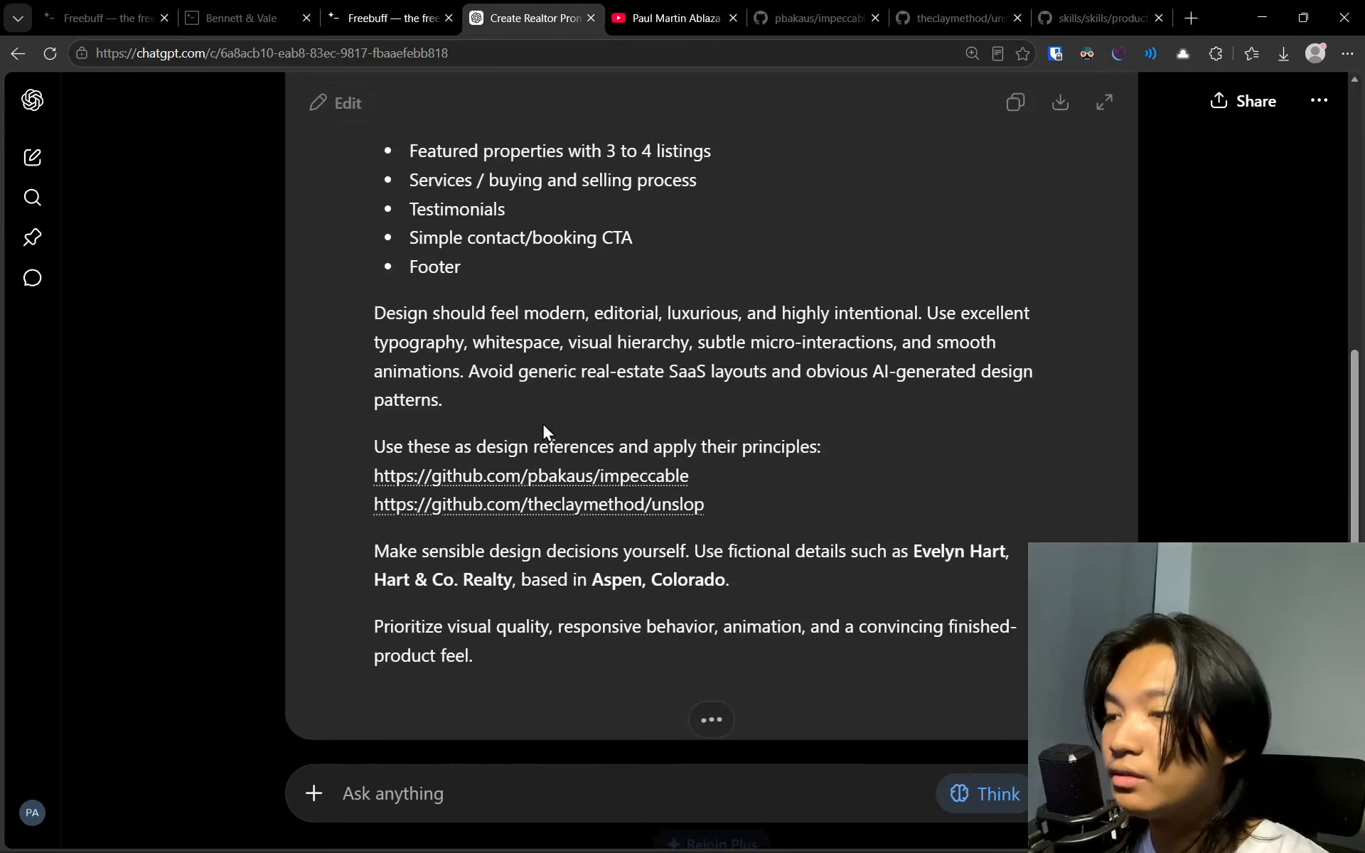
scroll(543, 422, up, 5)
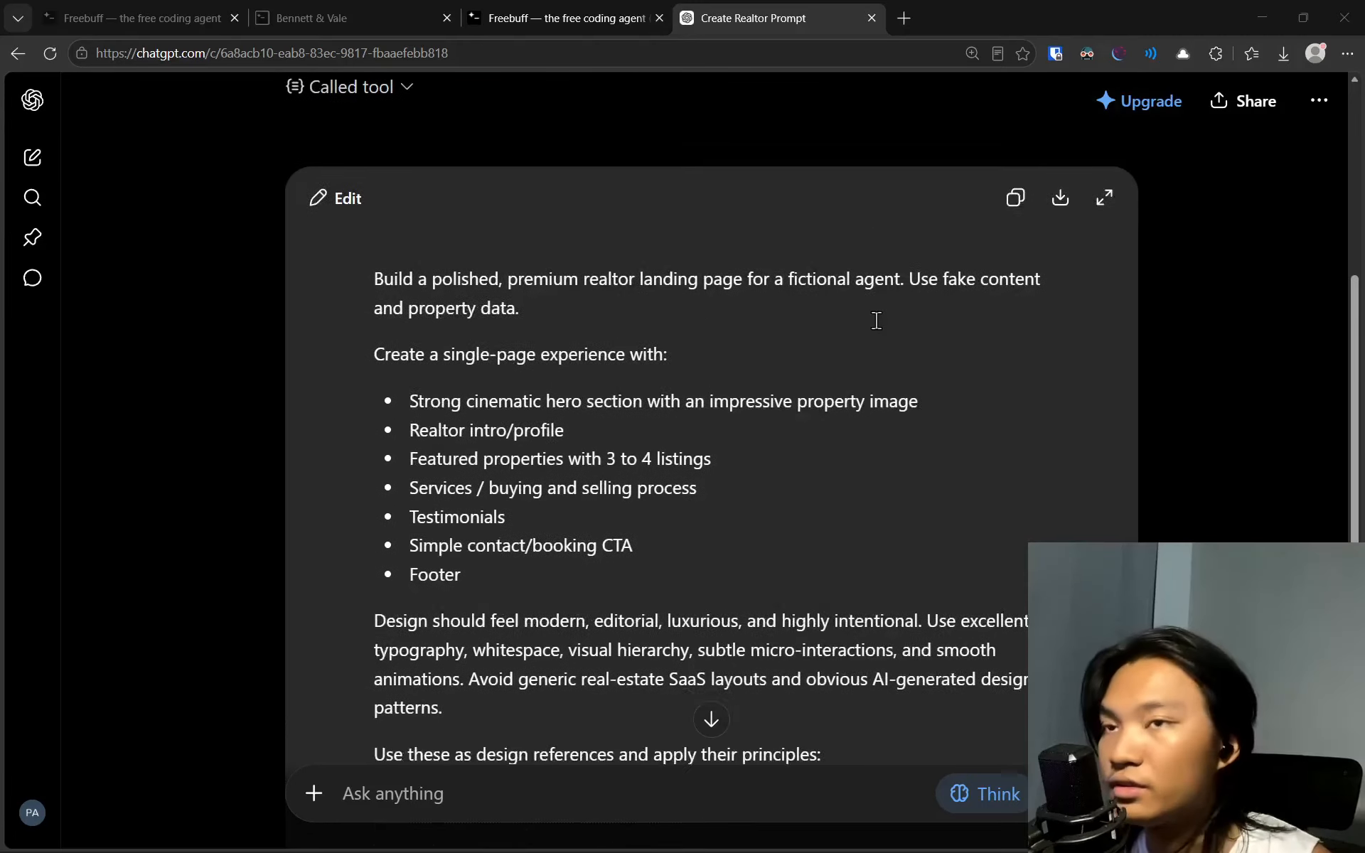
scroll(1012, 327, up, 2)
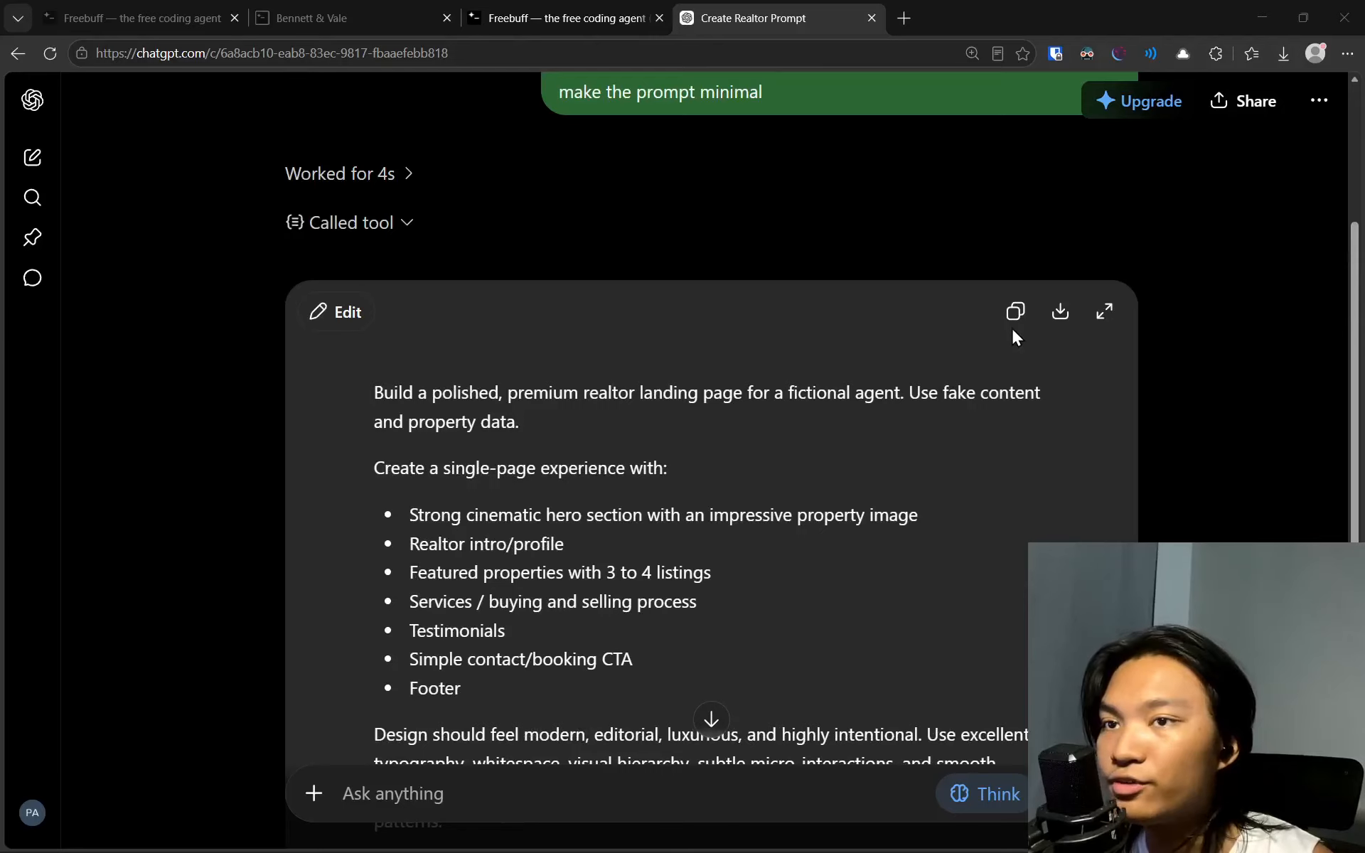
Switch to the Freebuff home page and view the options available for the signed-in account
click(590, 3)
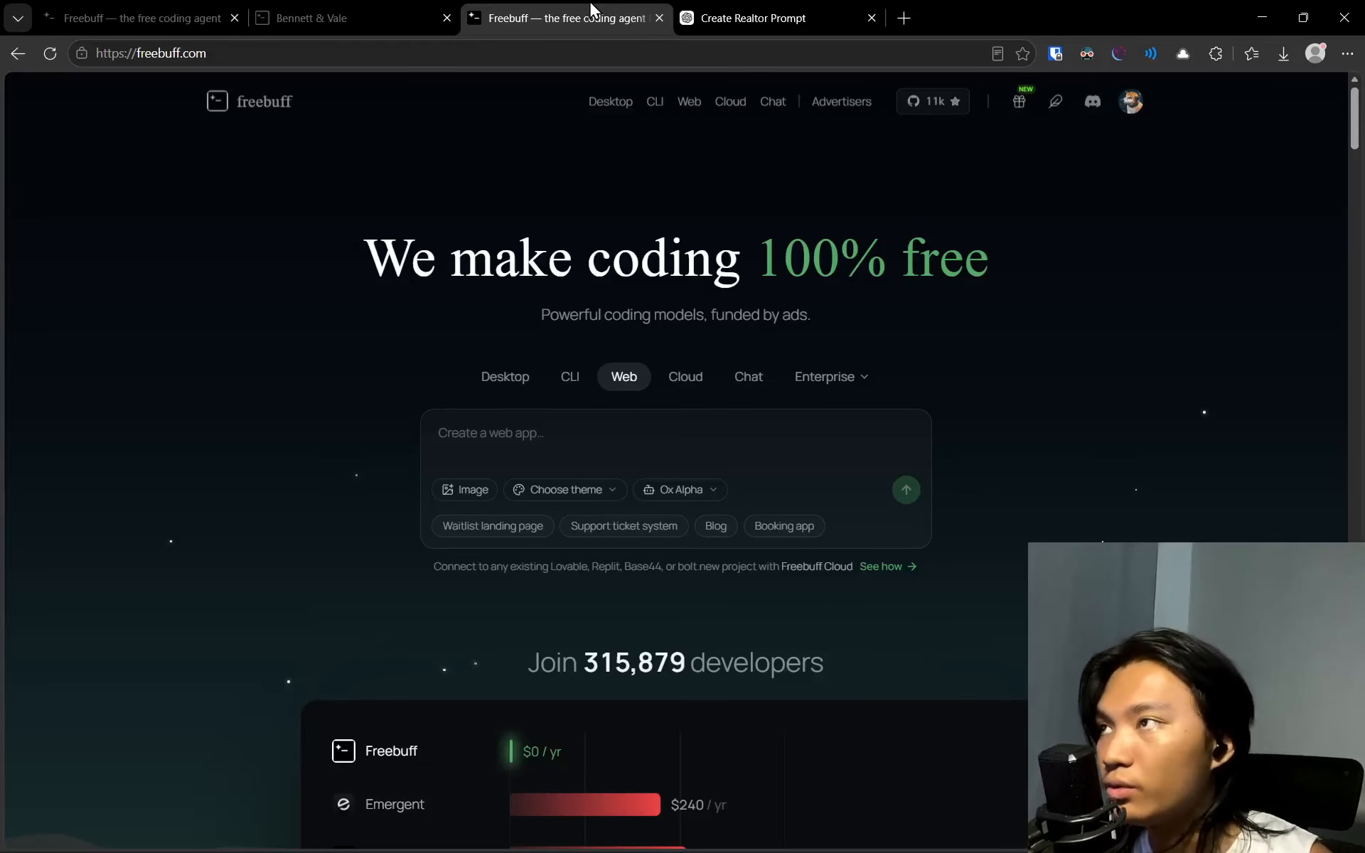
click(1130, 101)
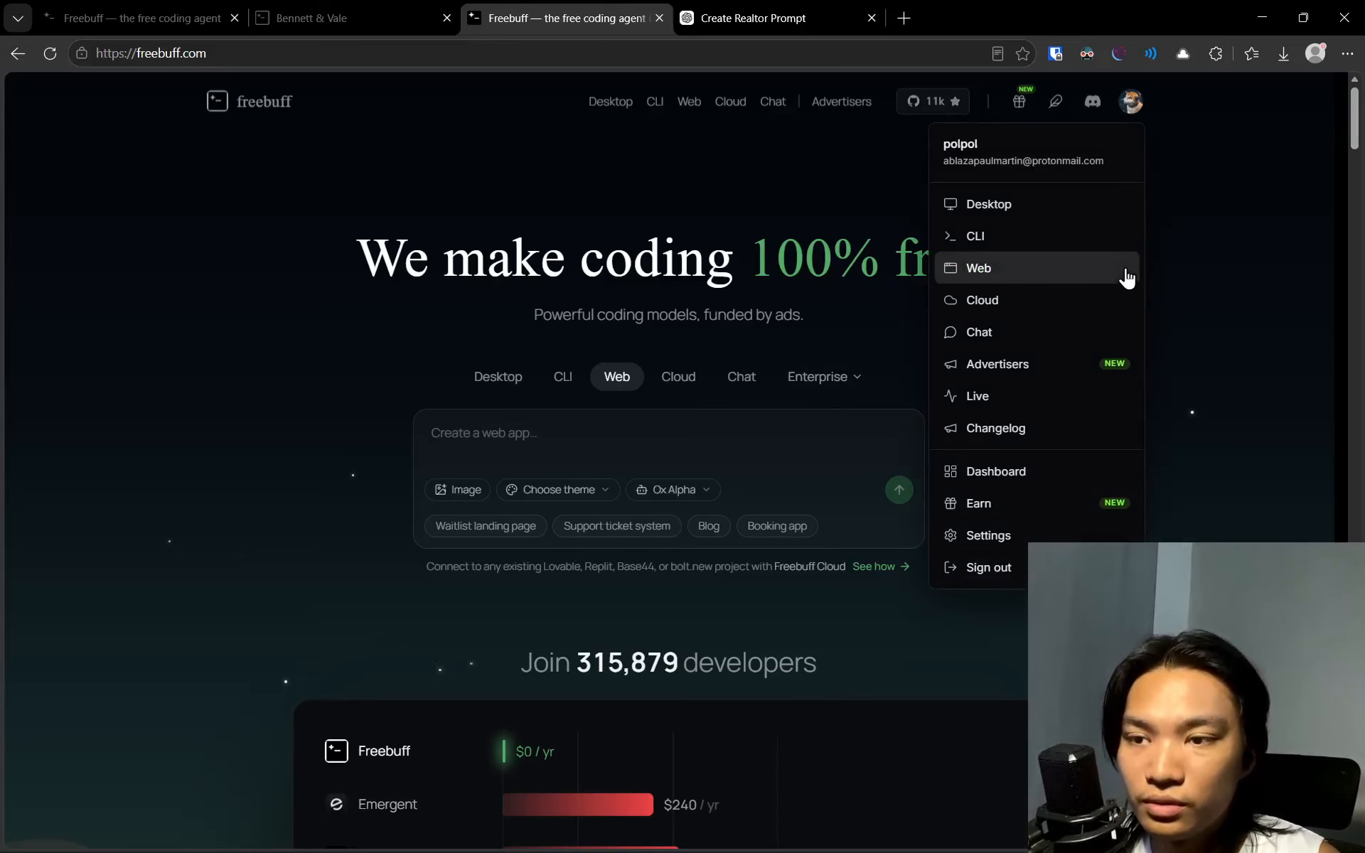
click(1212, 304)
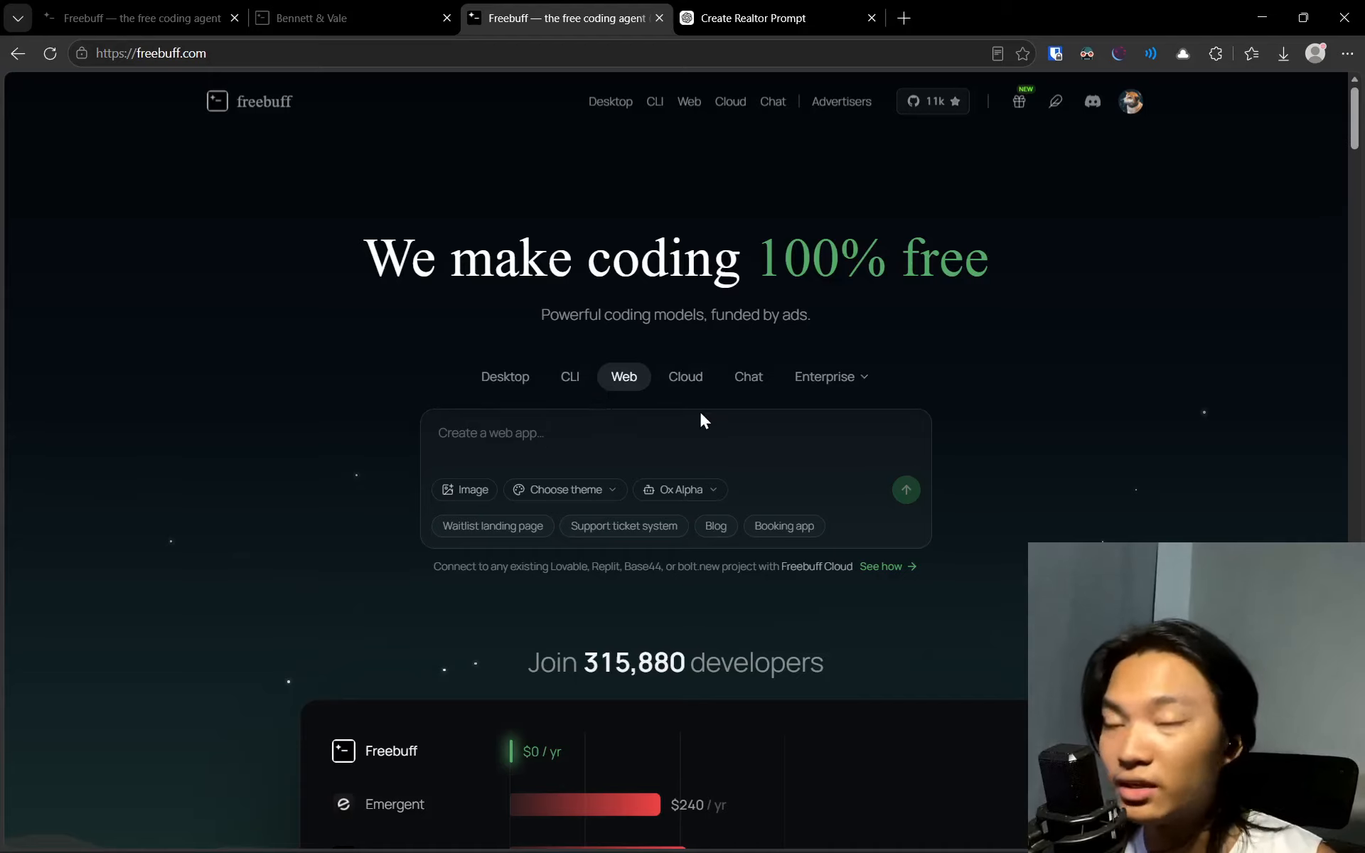
Look through the landing page preview of the existing Bennett & Vale project, from the hero to the property listings
click(145, 10)
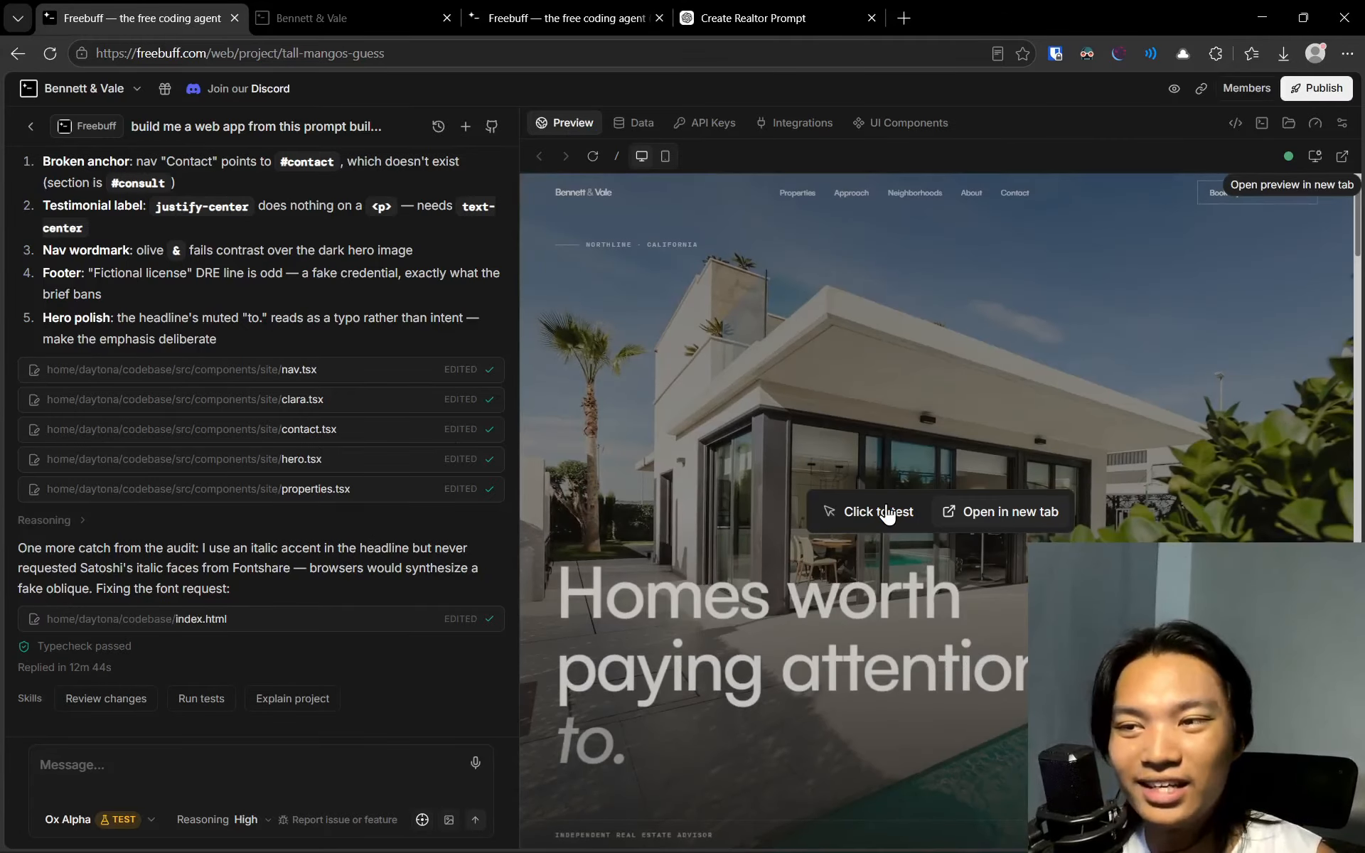
click(881, 511)
scroll(1044, 501, down, 15)
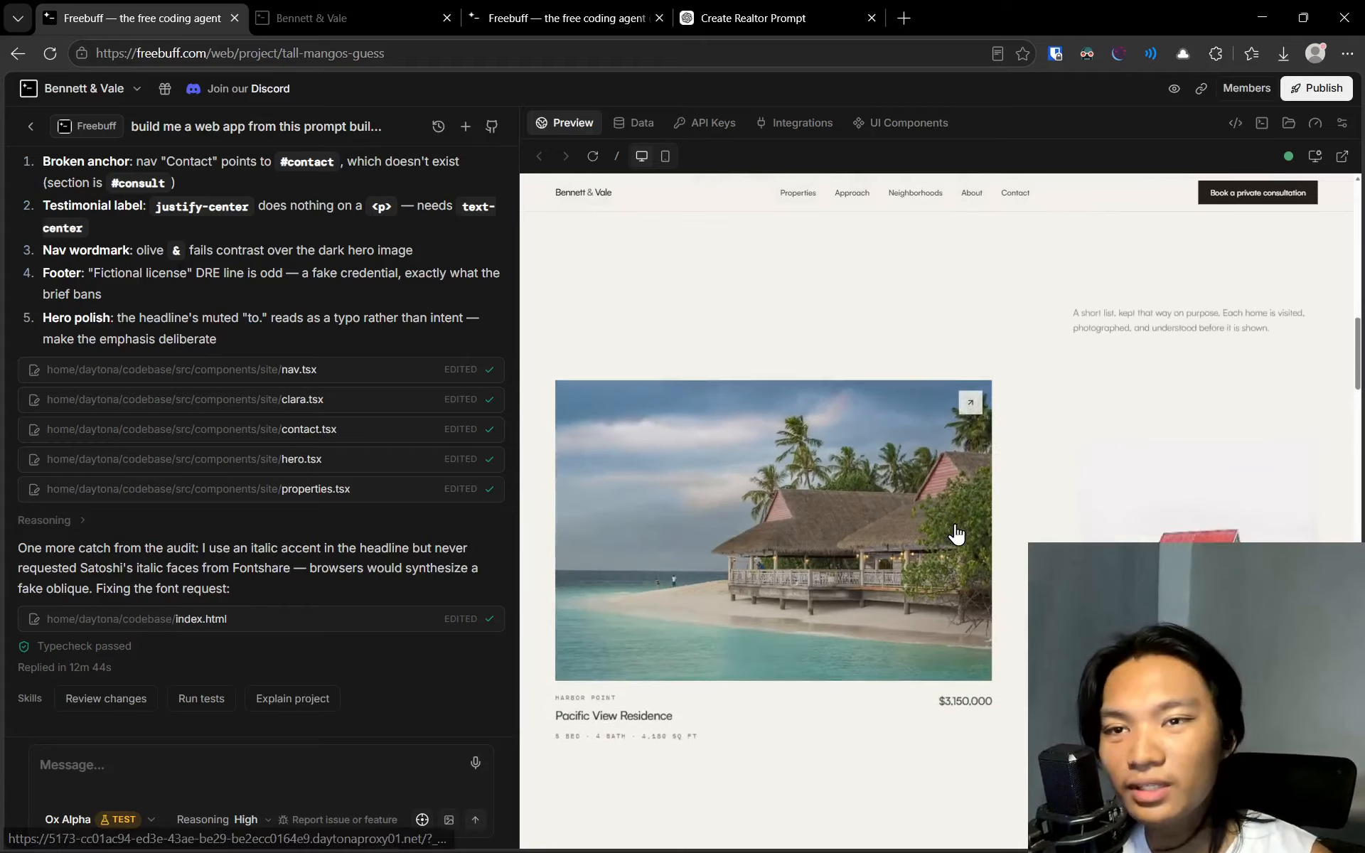
scroll(957, 526, down, 6)
Choose the Ox Alpha model for a new Freebuff web app and paste the realtor landing page prompt
click(592, 20)
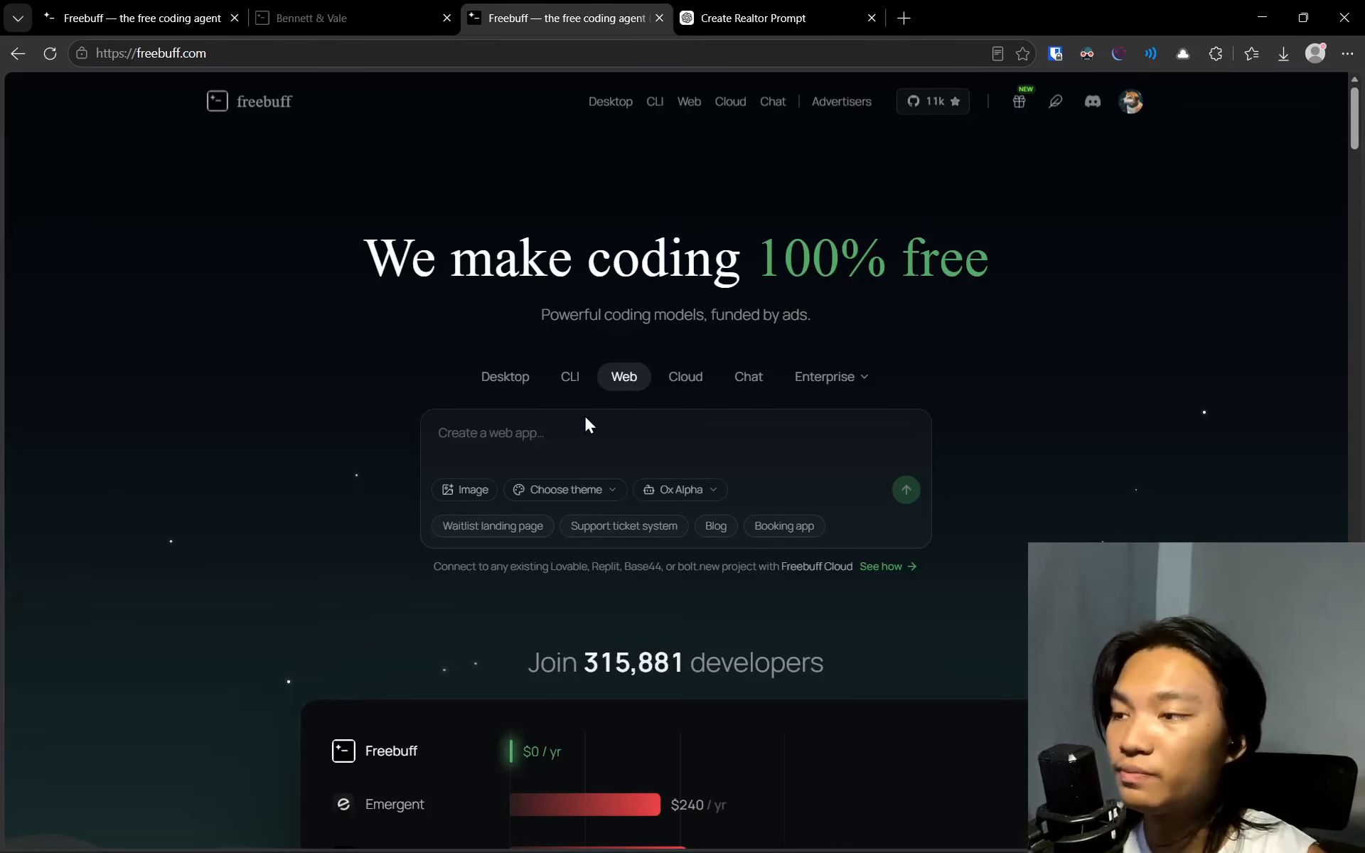
click(681, 492)
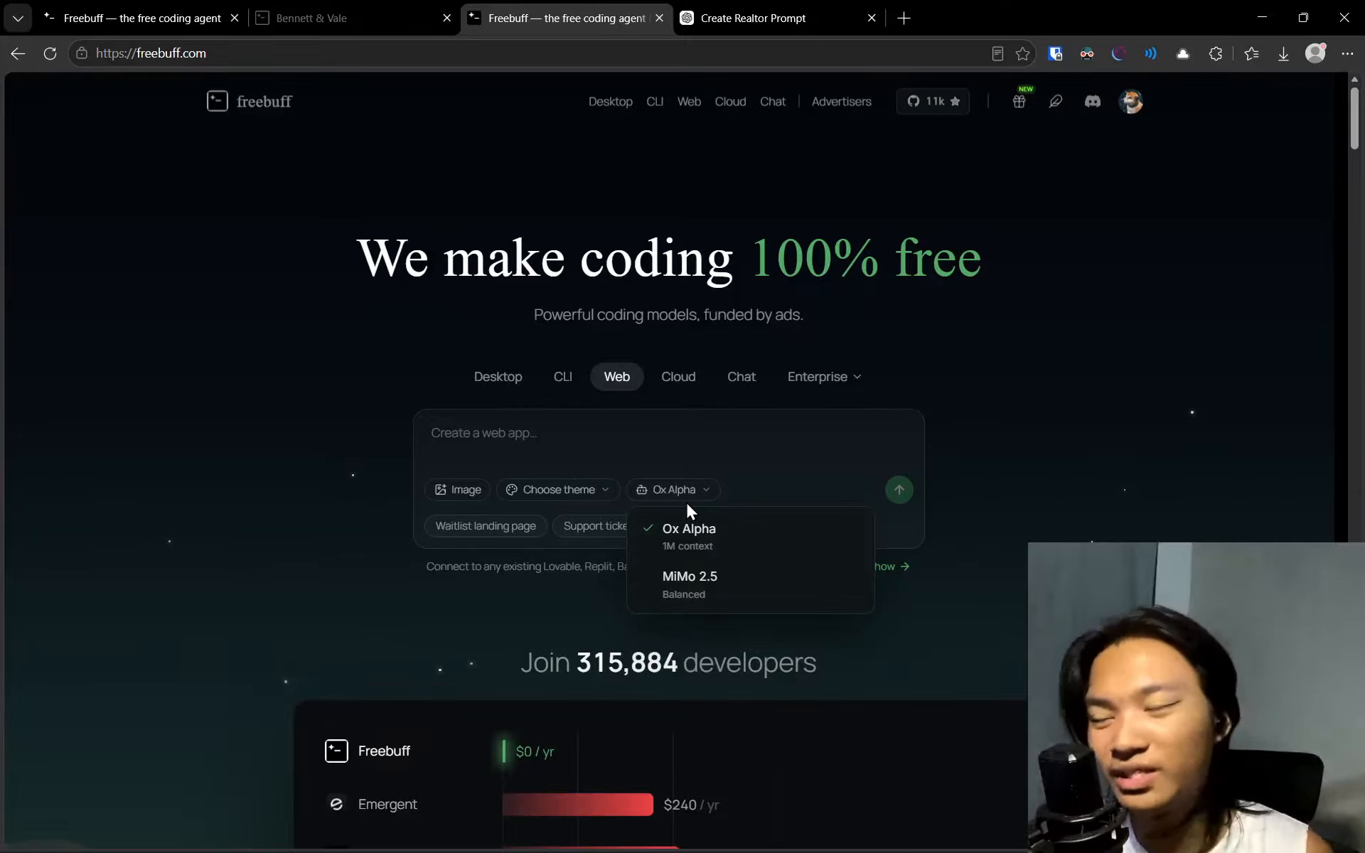
click(681, 536)
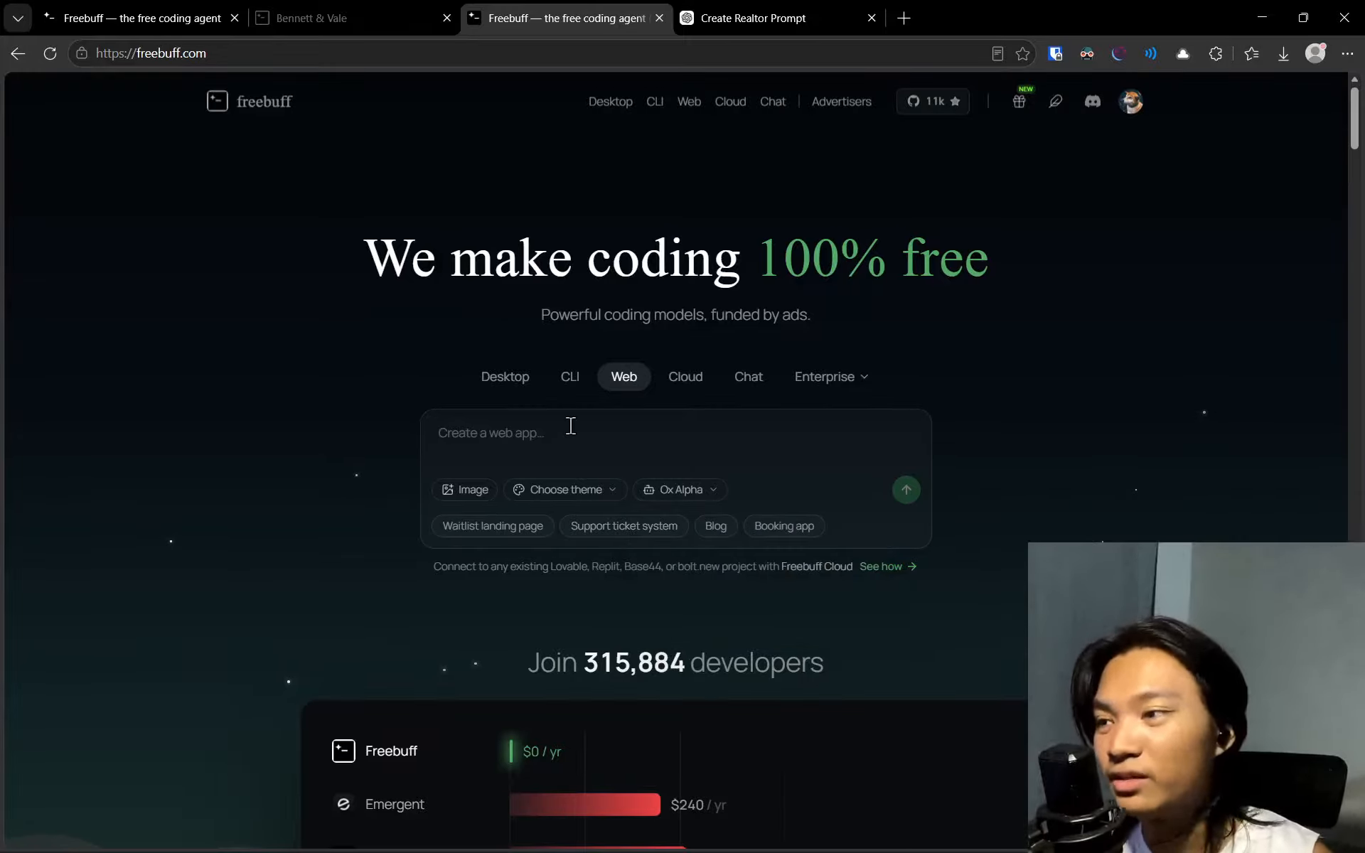
key(ctrl+v)
scroll(597, 433, up, 5)
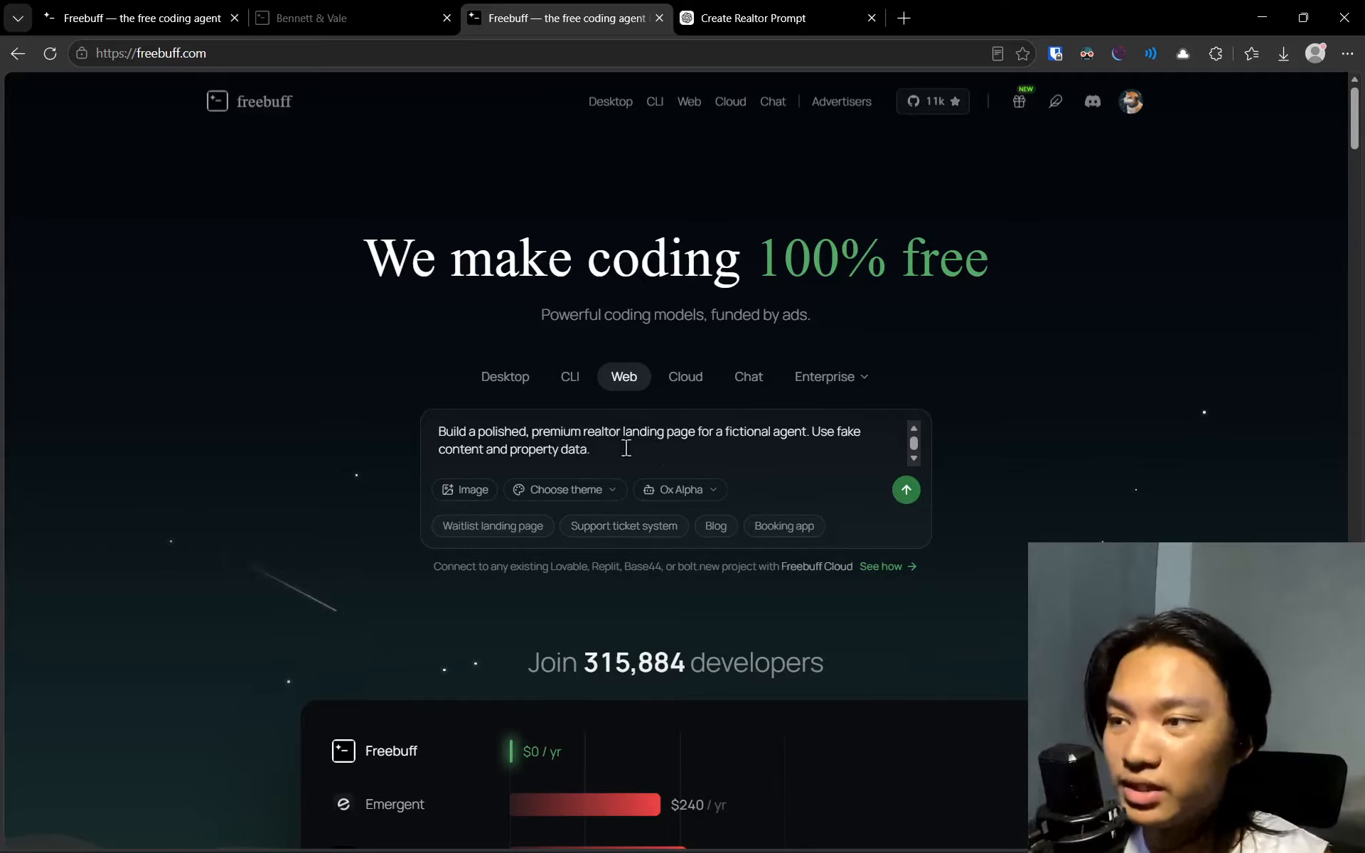
scroll(694, 450, down, 5)
Submit the prompt to Freebuff Web and start building the project, getting past the style selection
click(905, 490)
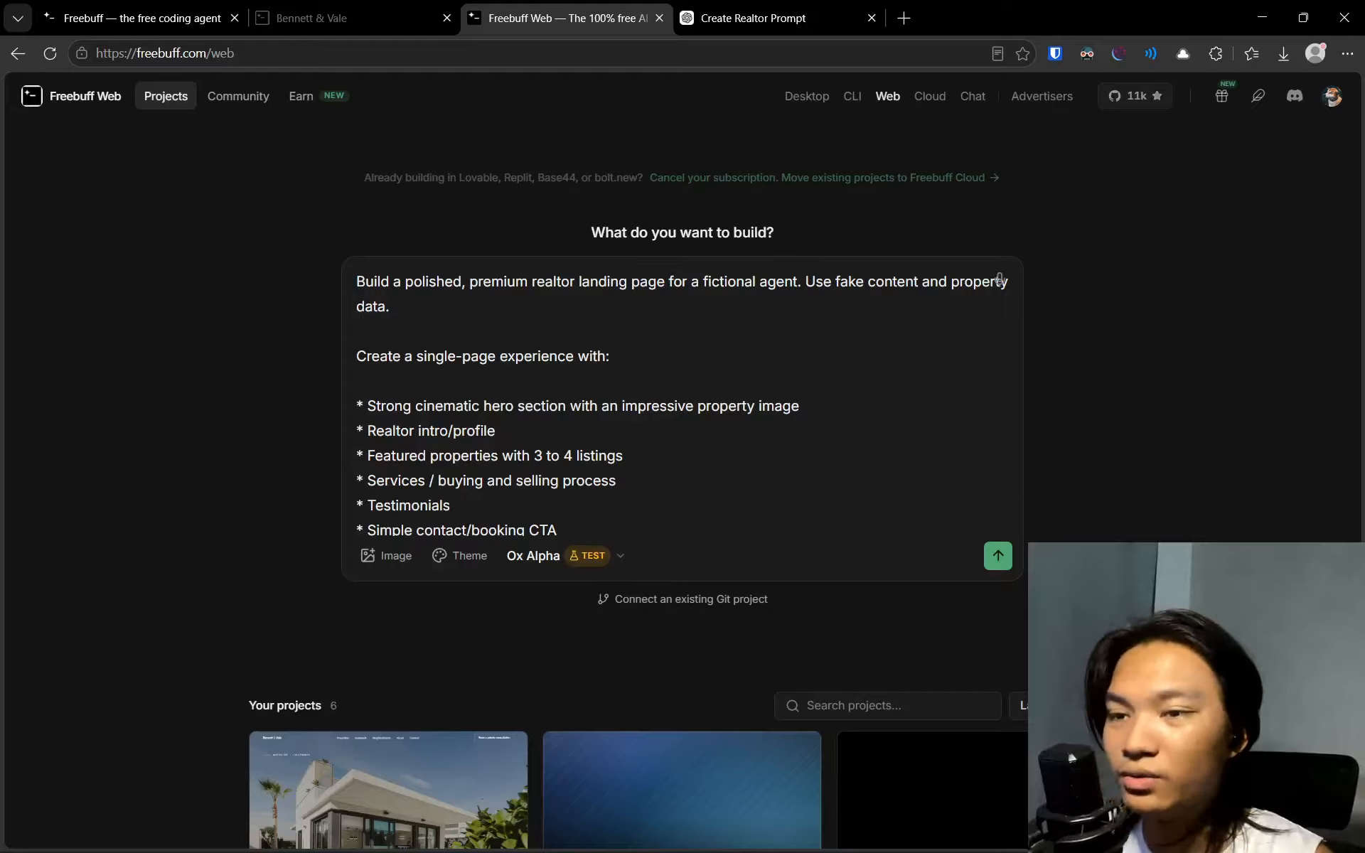
click(998, 571)
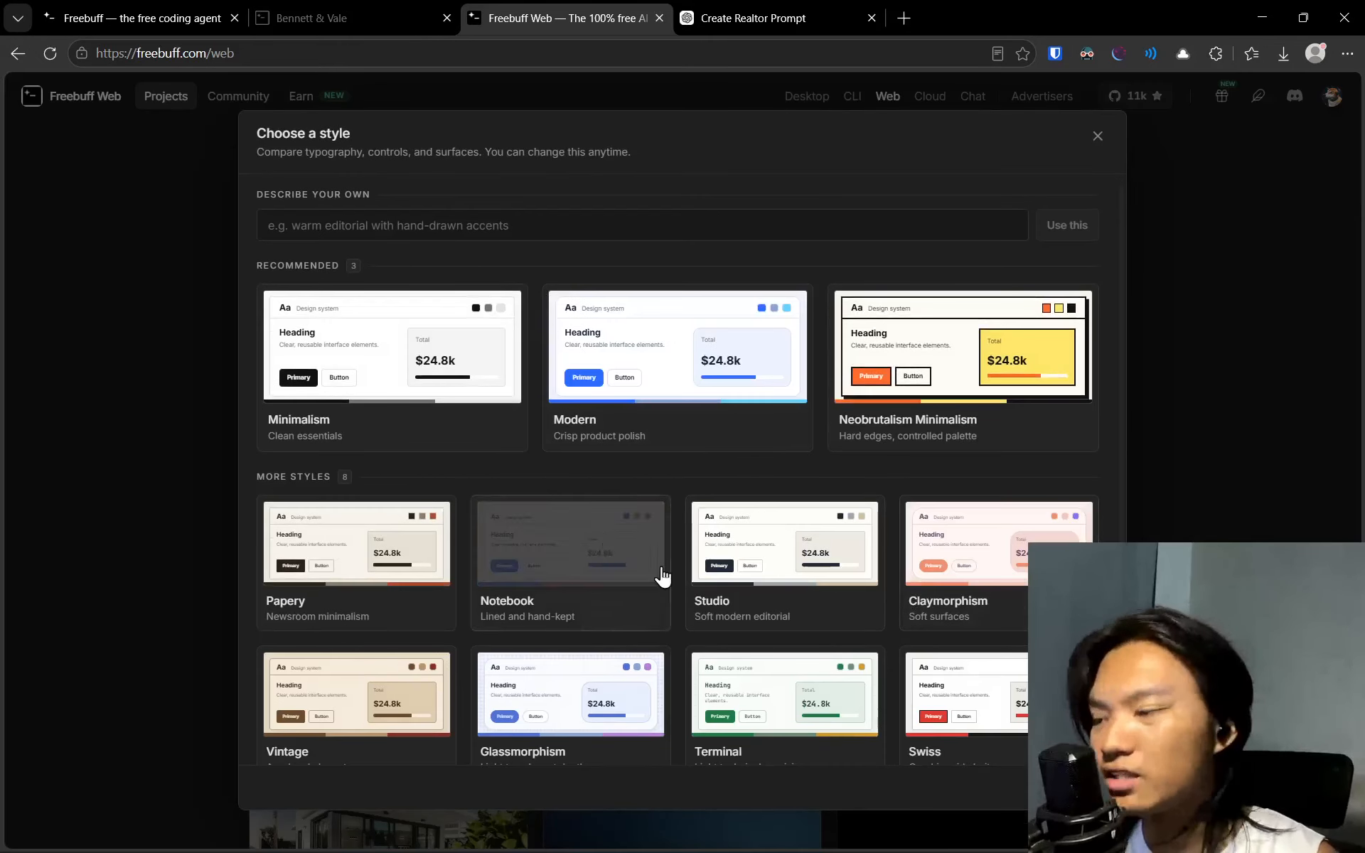
click(1066, 787)
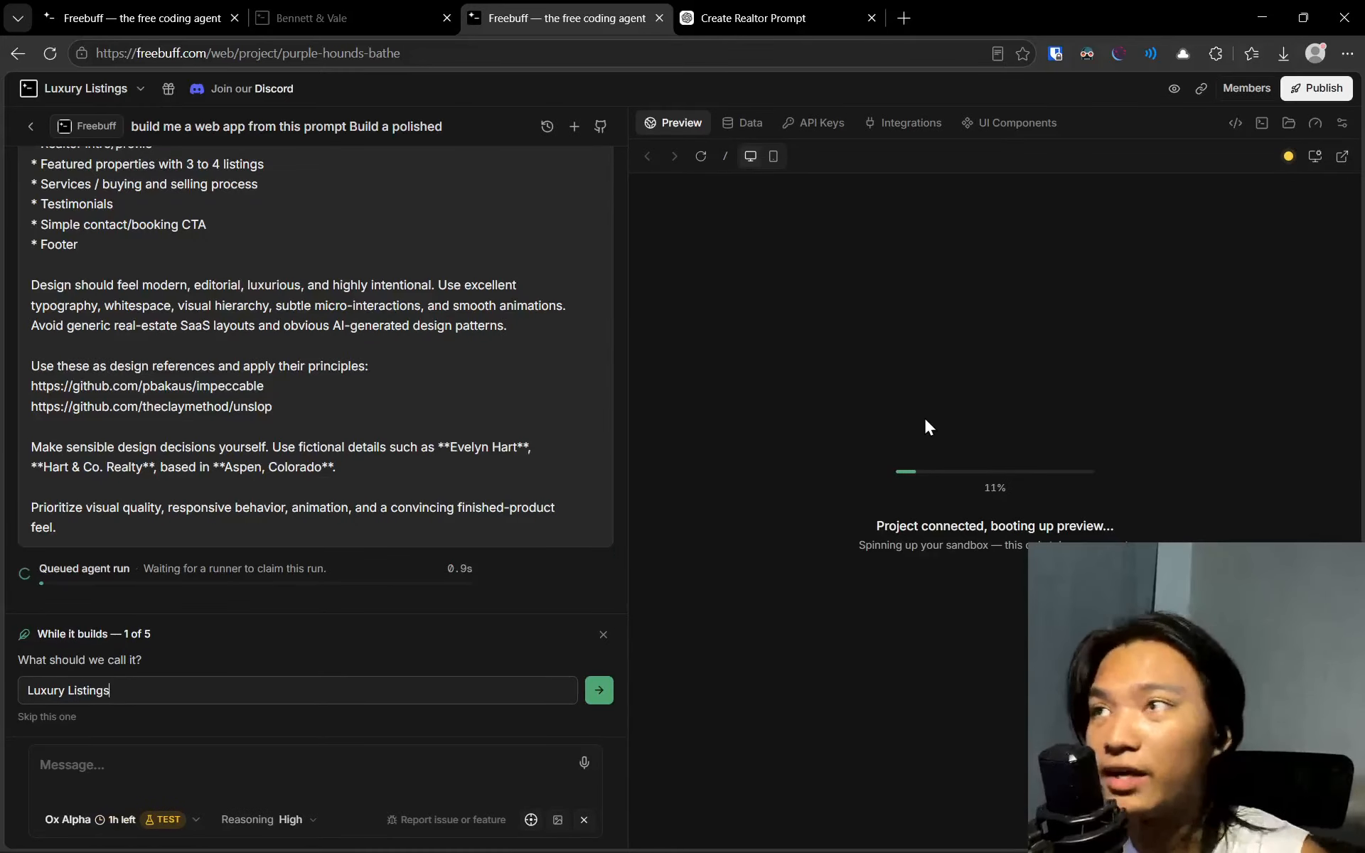
Open the creator's YouTube channel, browse its videos, and return to the Freebuff project
click(903, 18)
text(youtube.com/@paulmartinablaza)
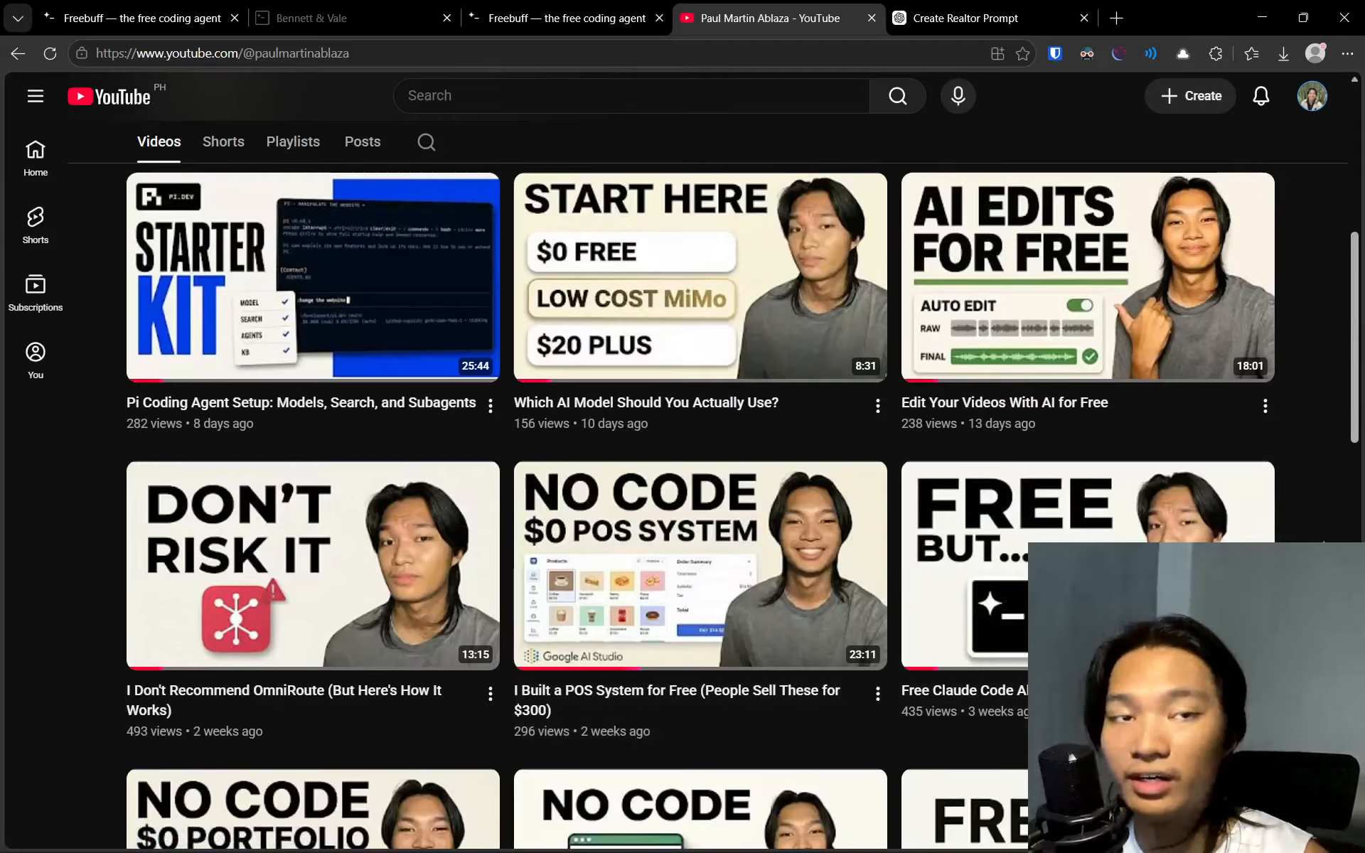
scroll(1220, 527, down, 1)
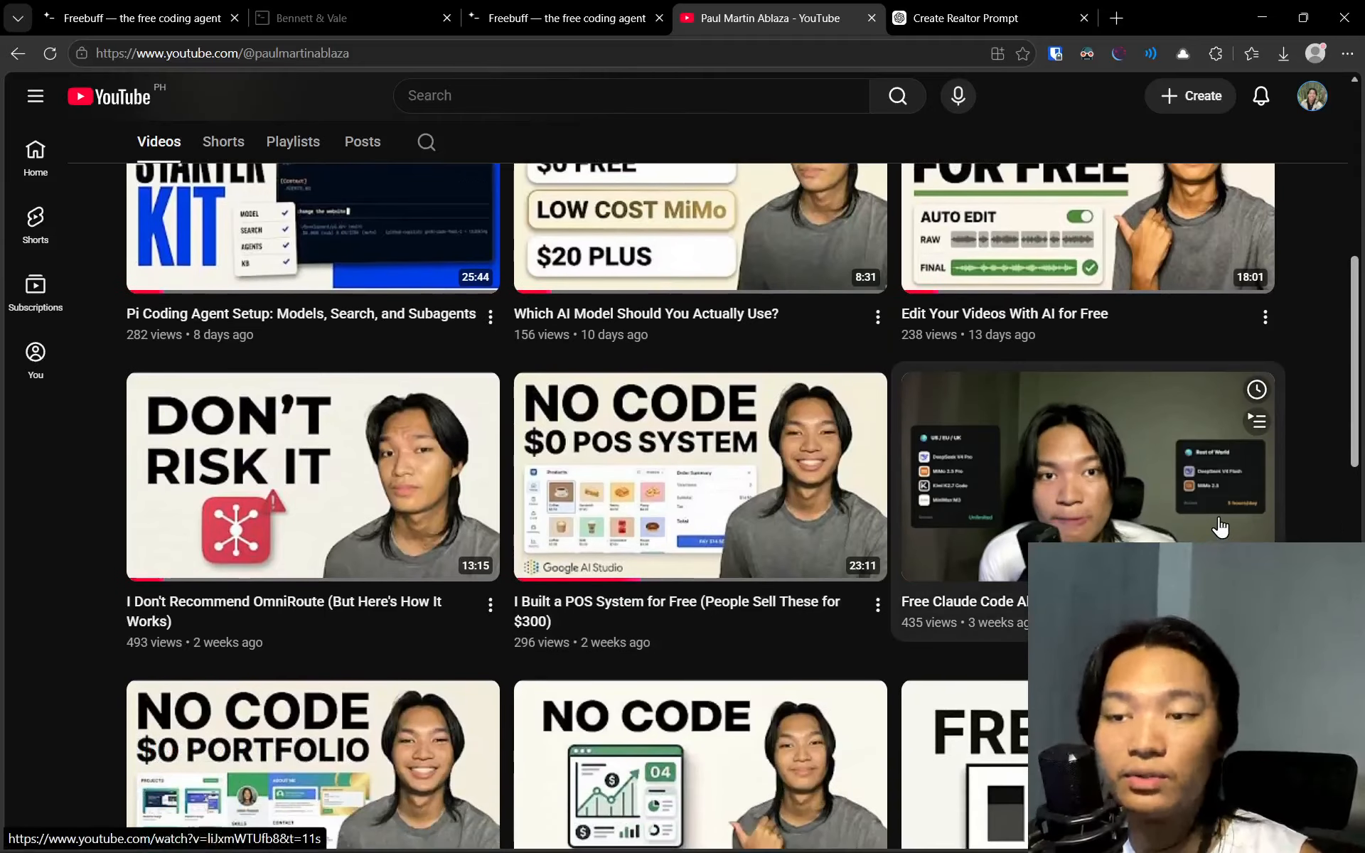
key(ctrl+shift+Tab)
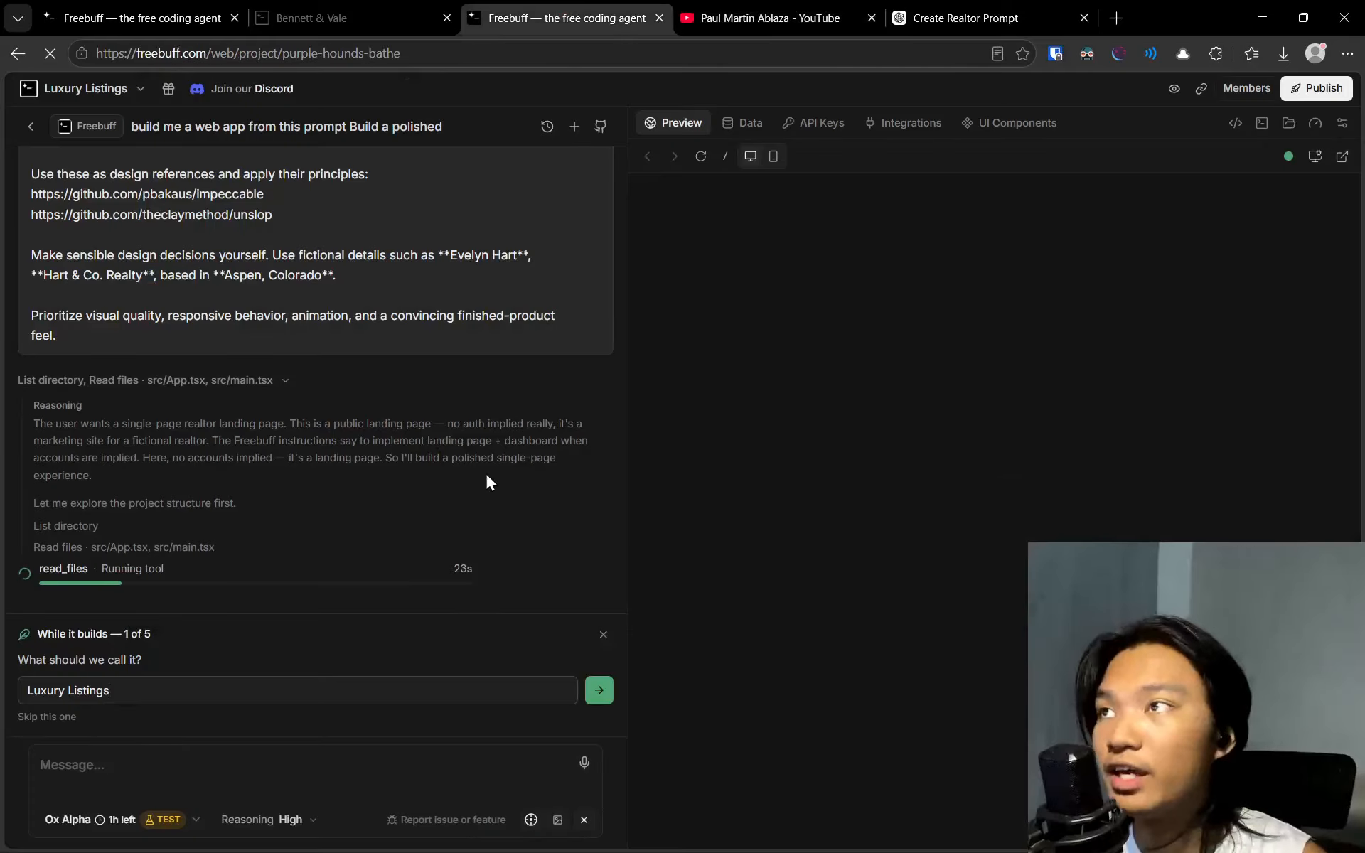
View the Freebuff usage details and read the notice about model availability on this connection
click(119, 822)
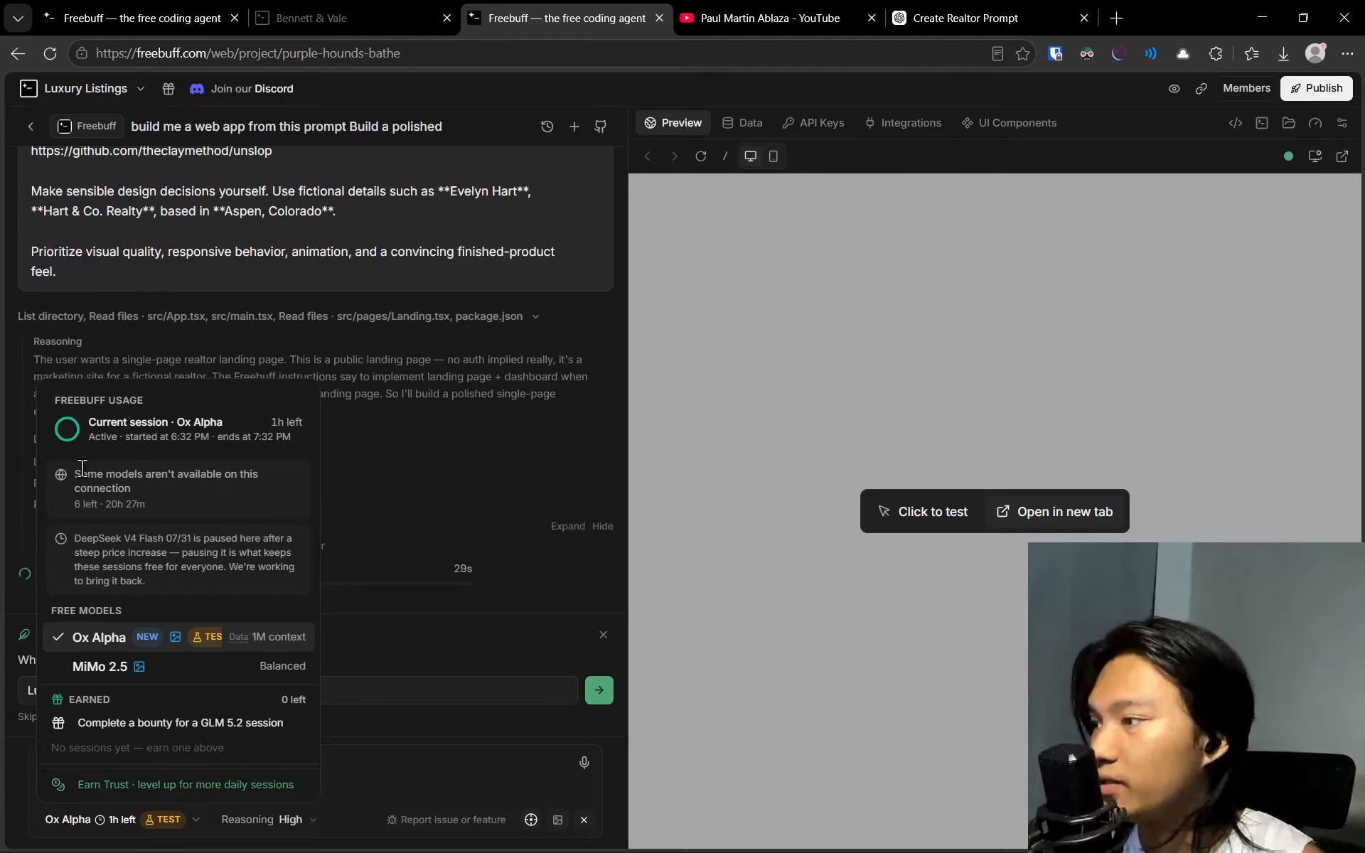
drag(80, 474, 143, 507)
click(142, 507)
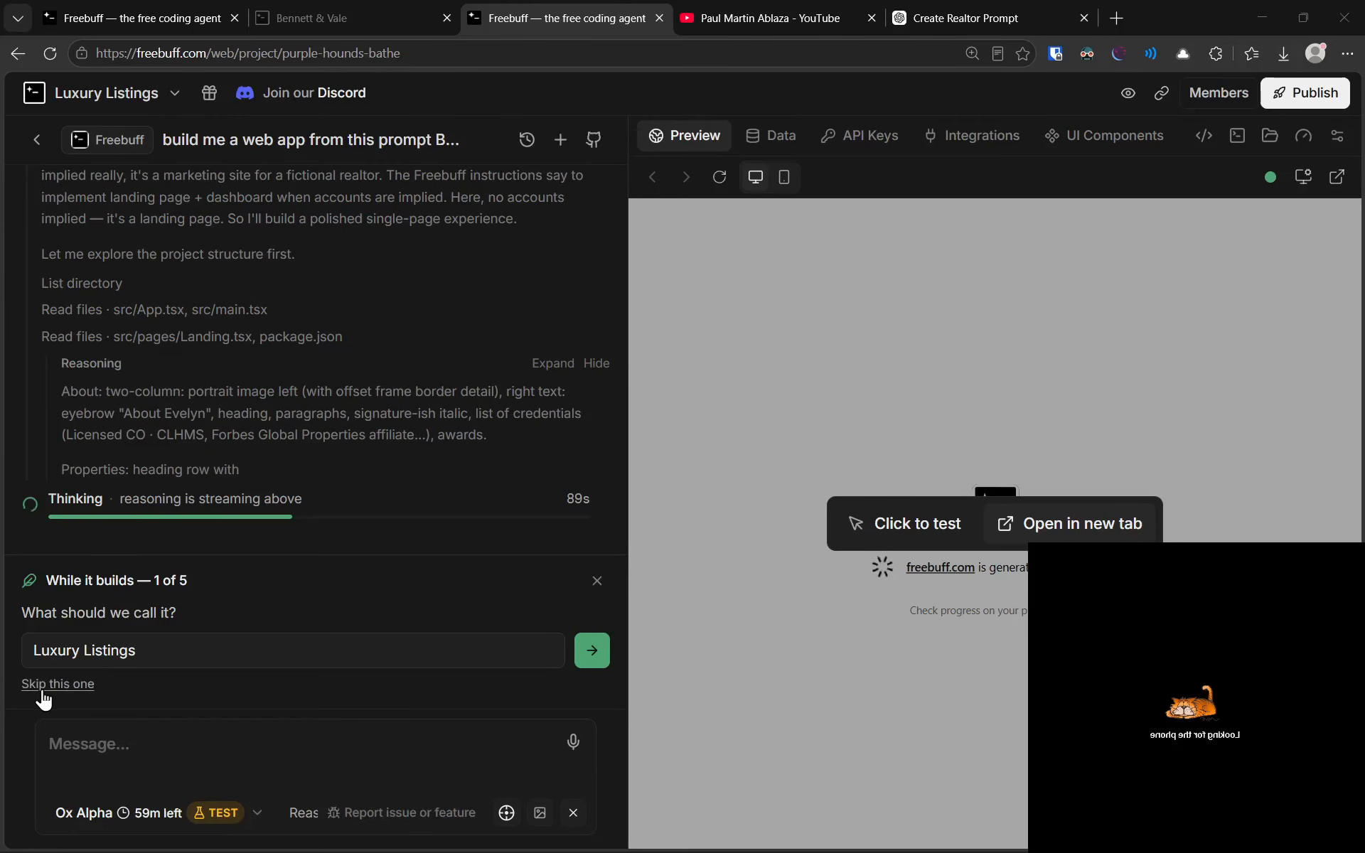
Skip the project name and one-line description questions and dismiss the remaining build questionnaire
click(72, 685)
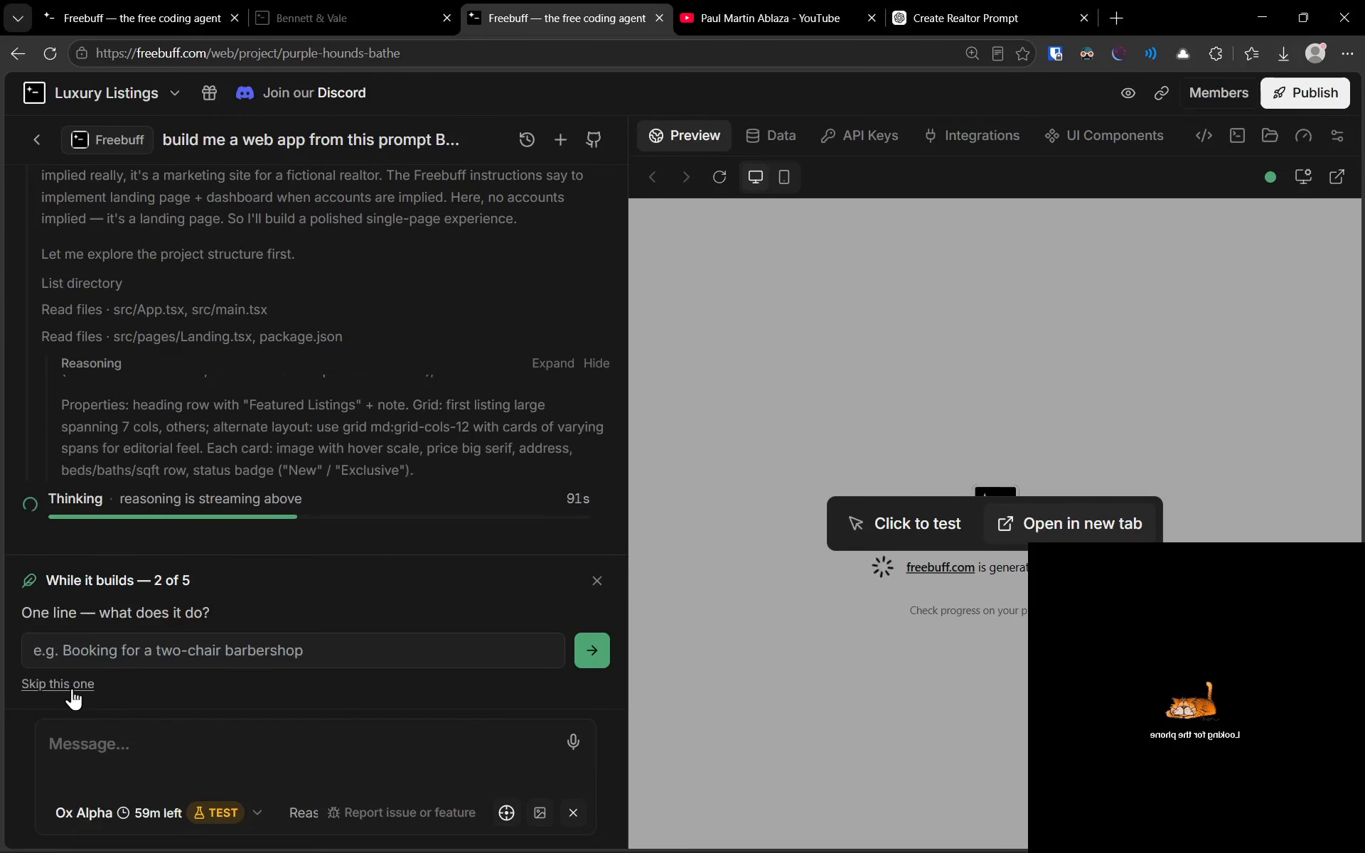
click(80, 686)
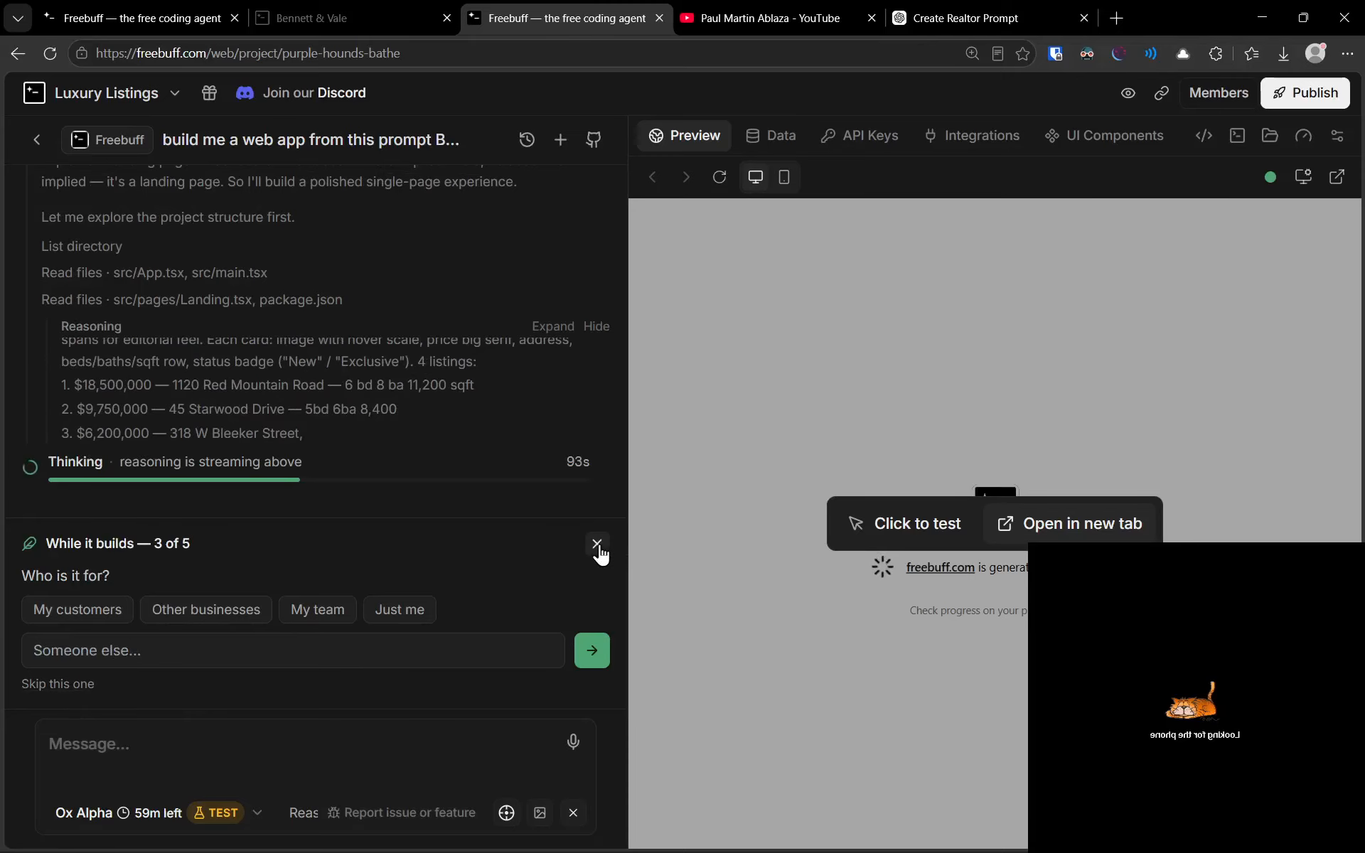
click(596, 544)
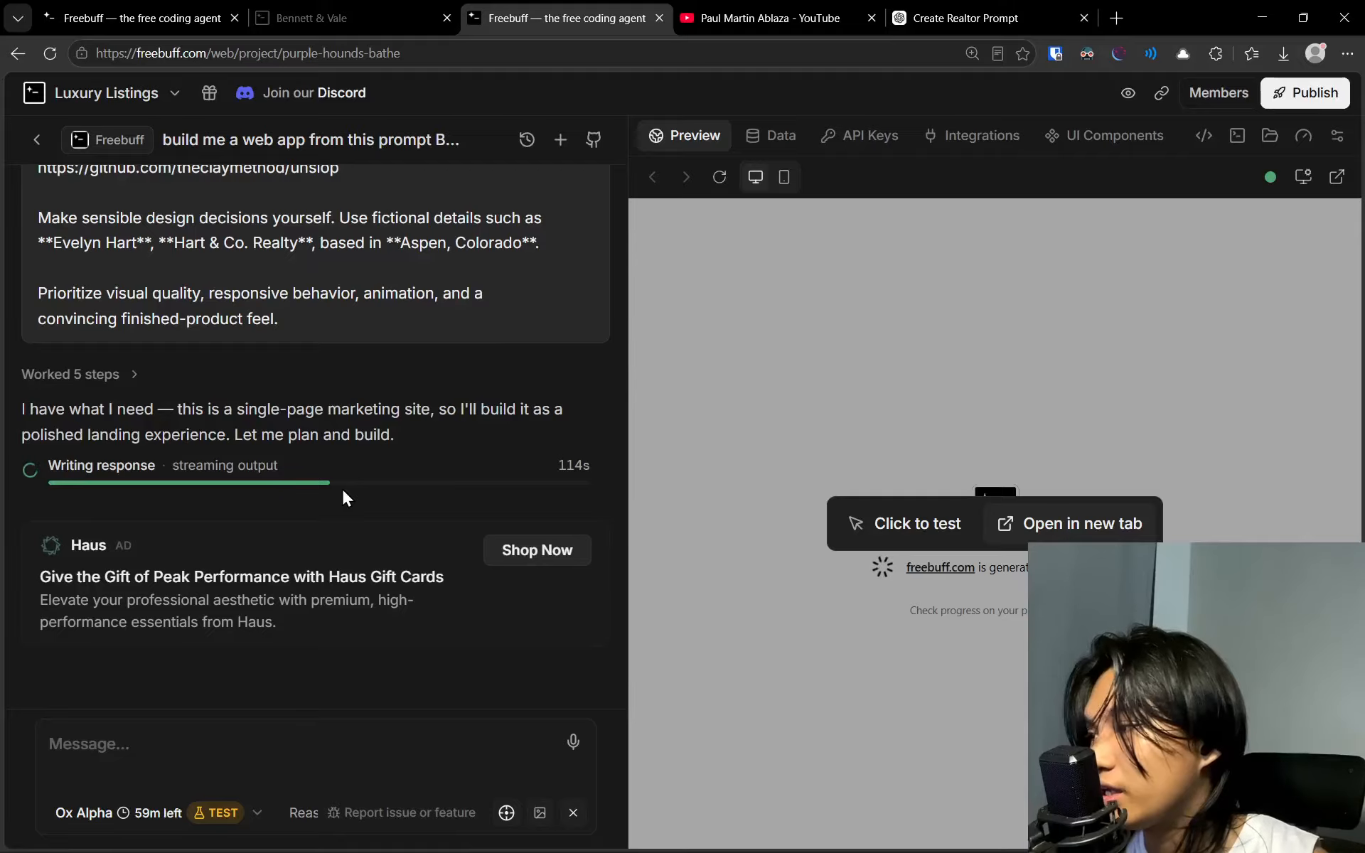
Read the agent's to-do list for the landing page, from theme setup to wiring sections into Landing.tsx
click(803, 14)
click(561, 18)
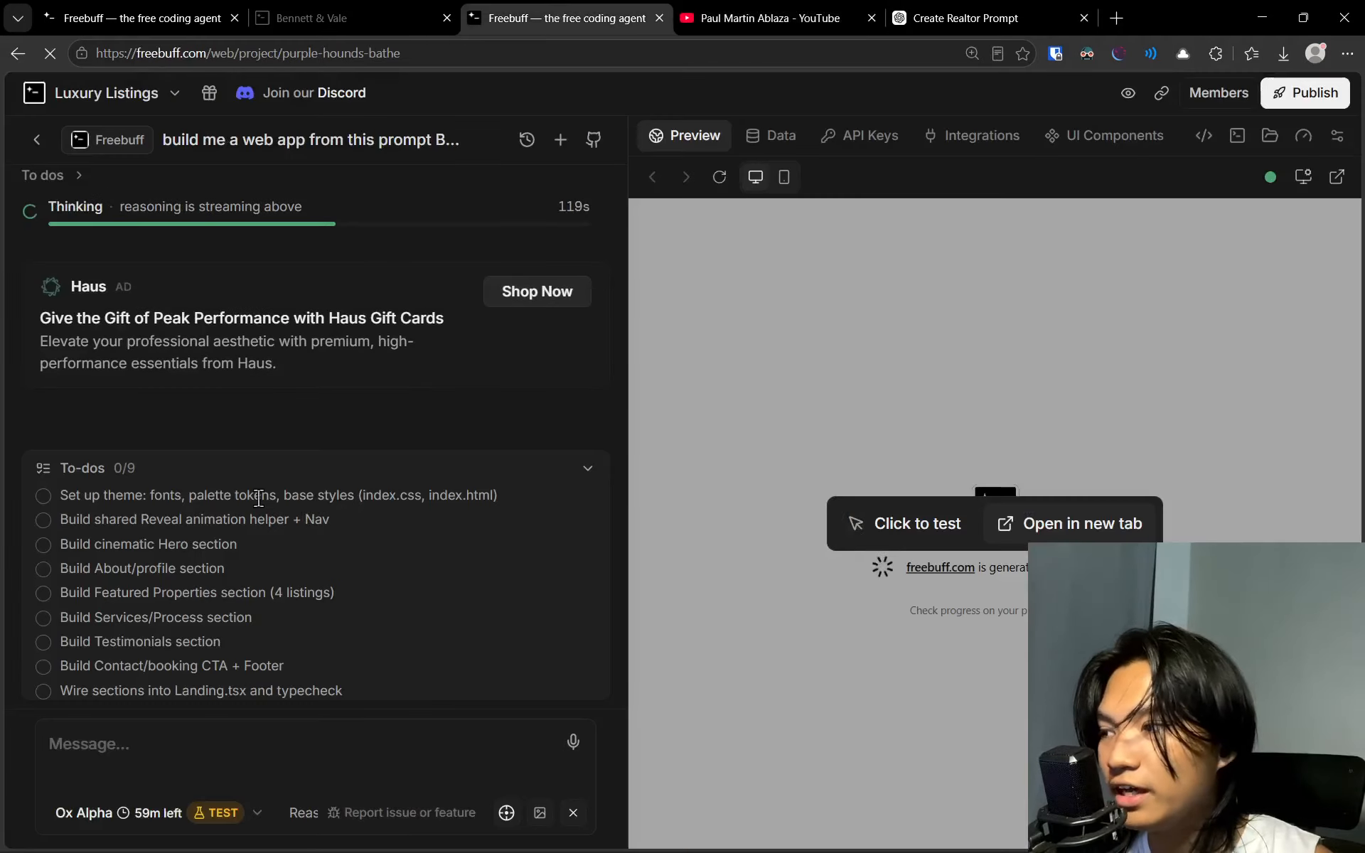
scroll(258, 501, down, 2)
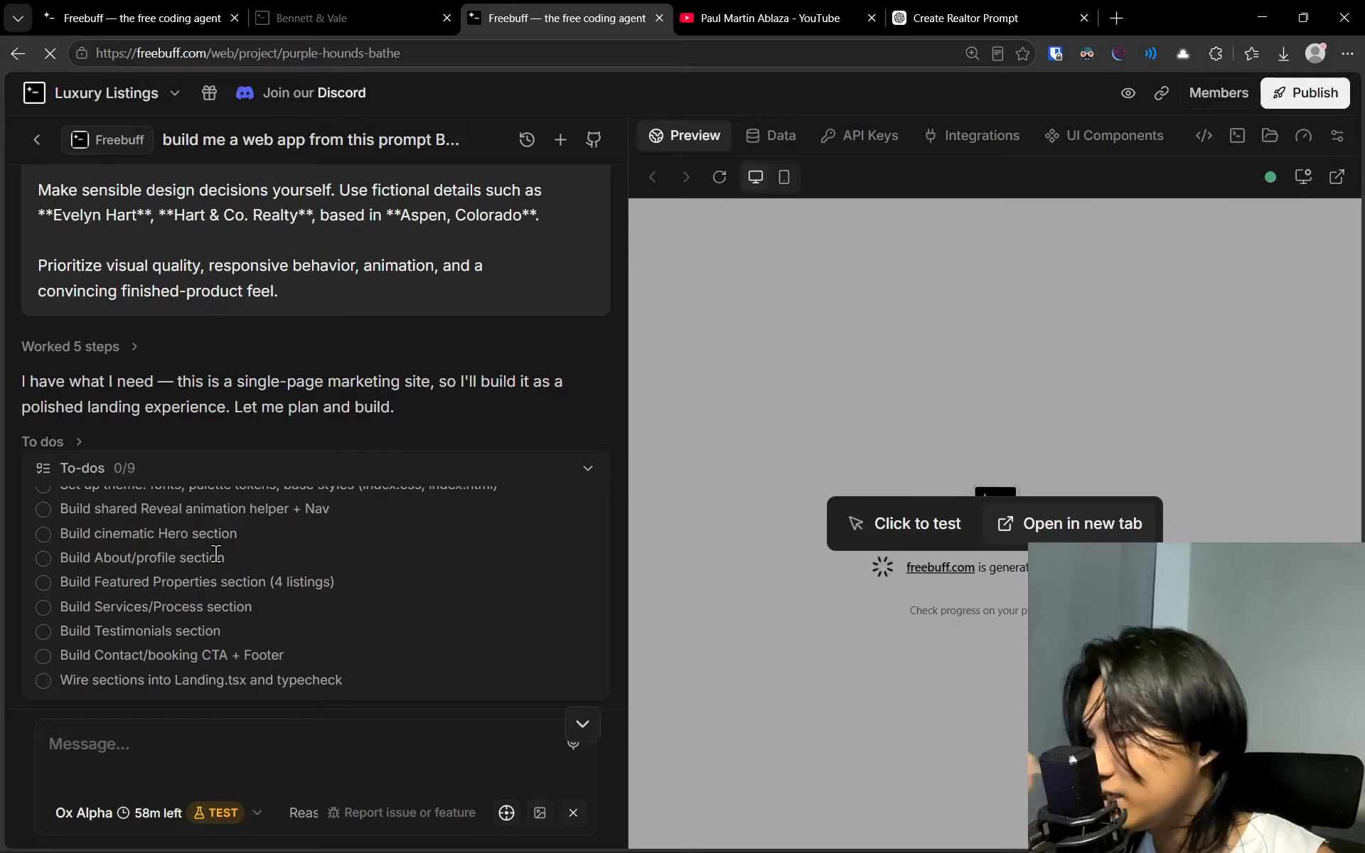
scroll(262, 513, up, 2)
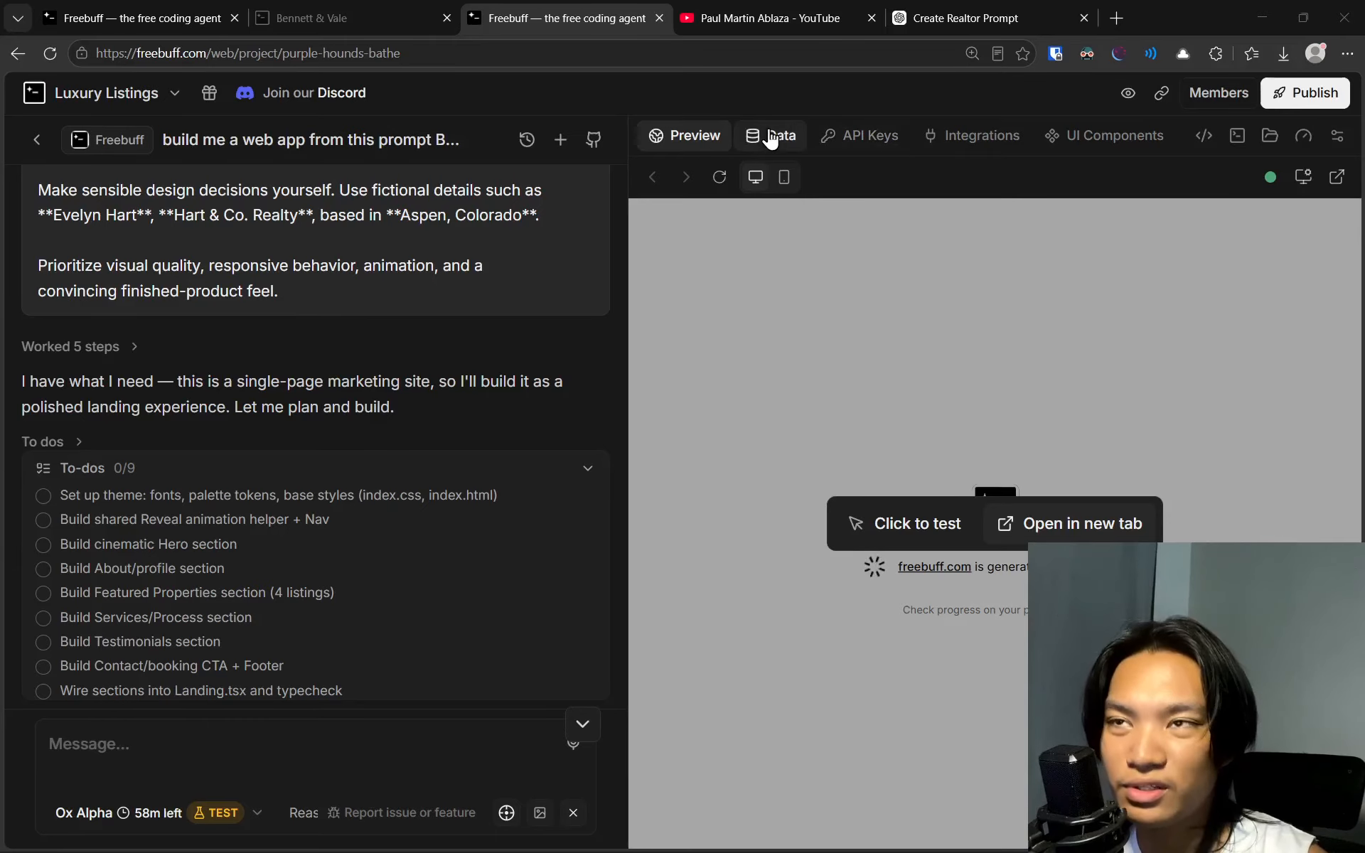
Examine the project's data, API keys and integrations, and filter the integration catalog to Authentication services
click(771, 136)
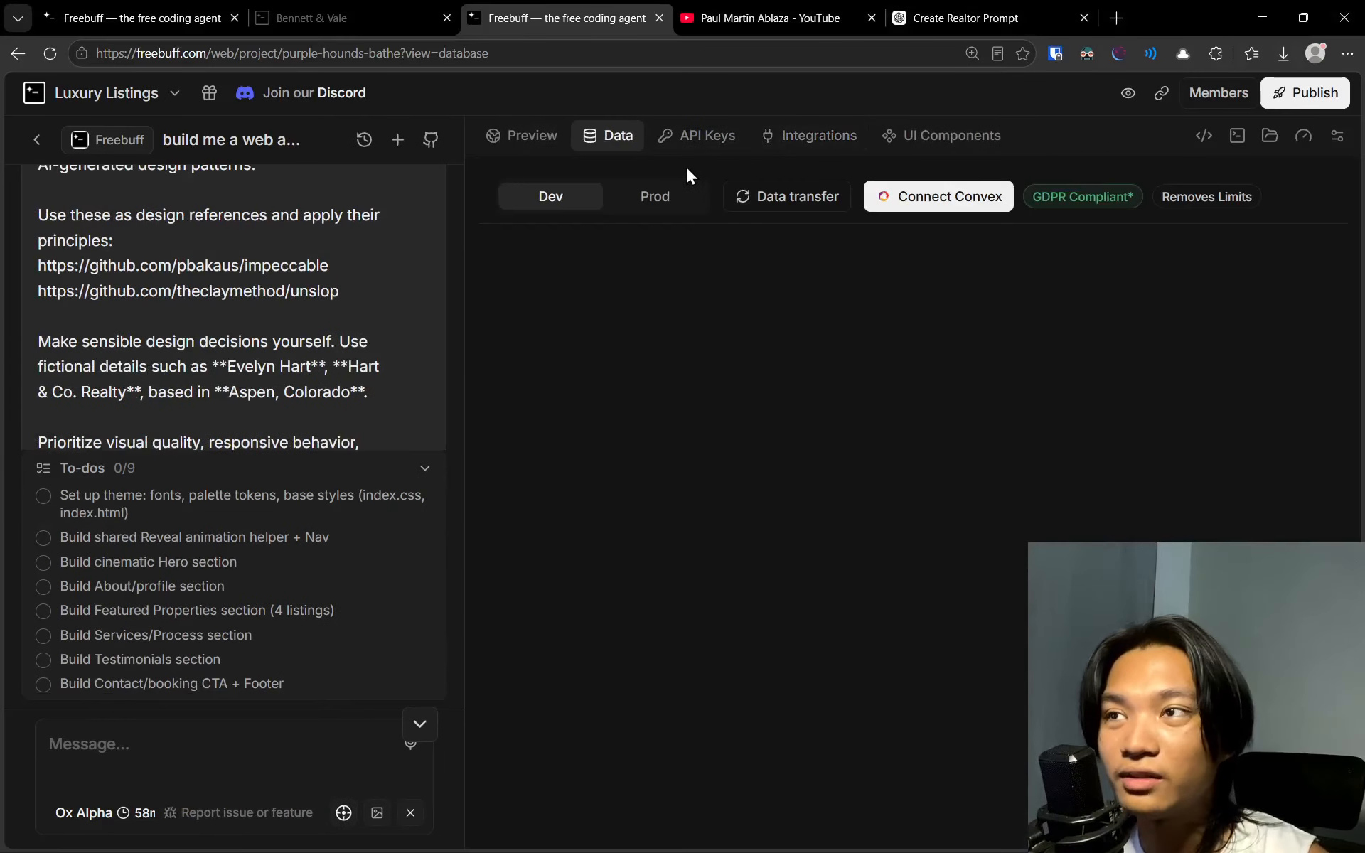
click(712, 147)
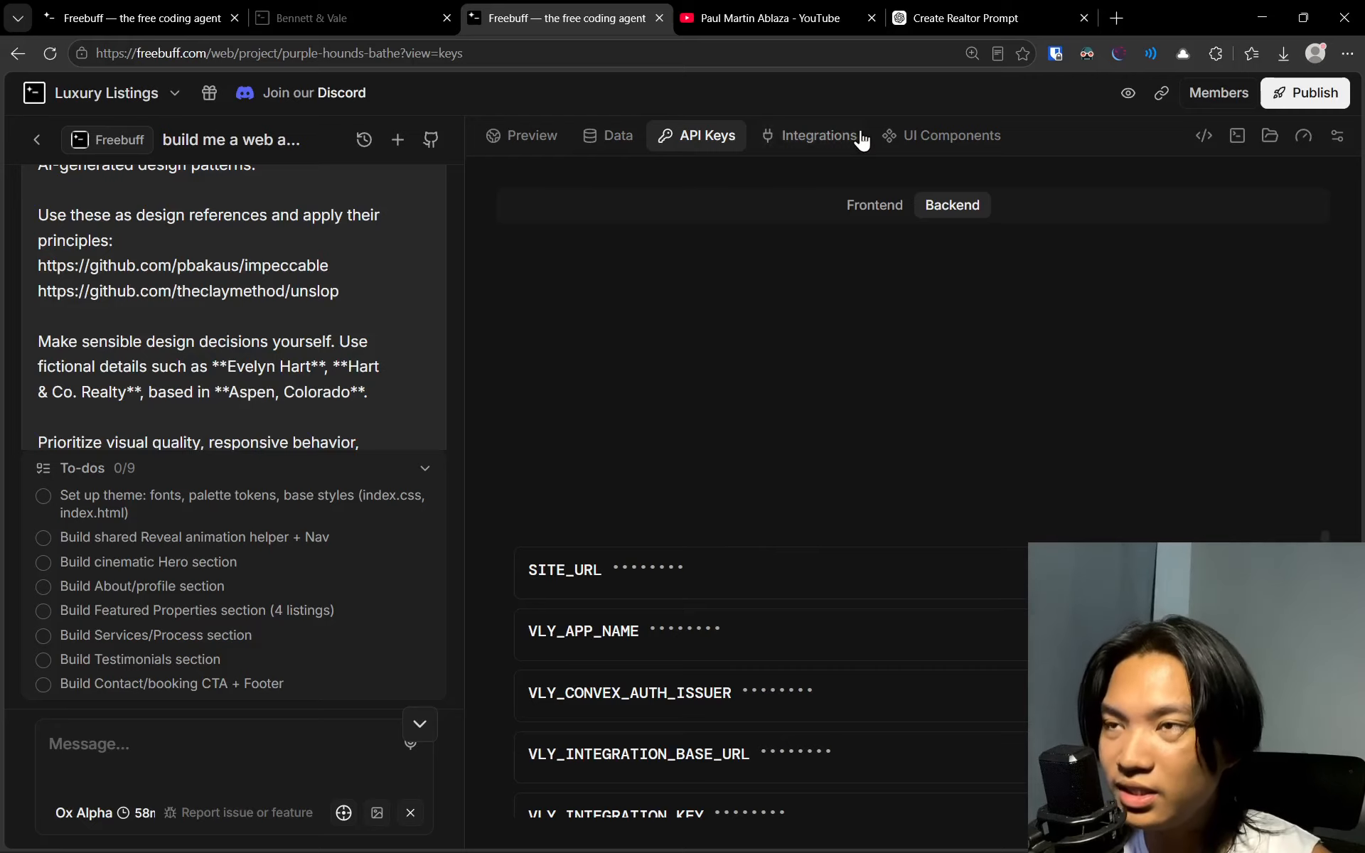
click(818, 144)
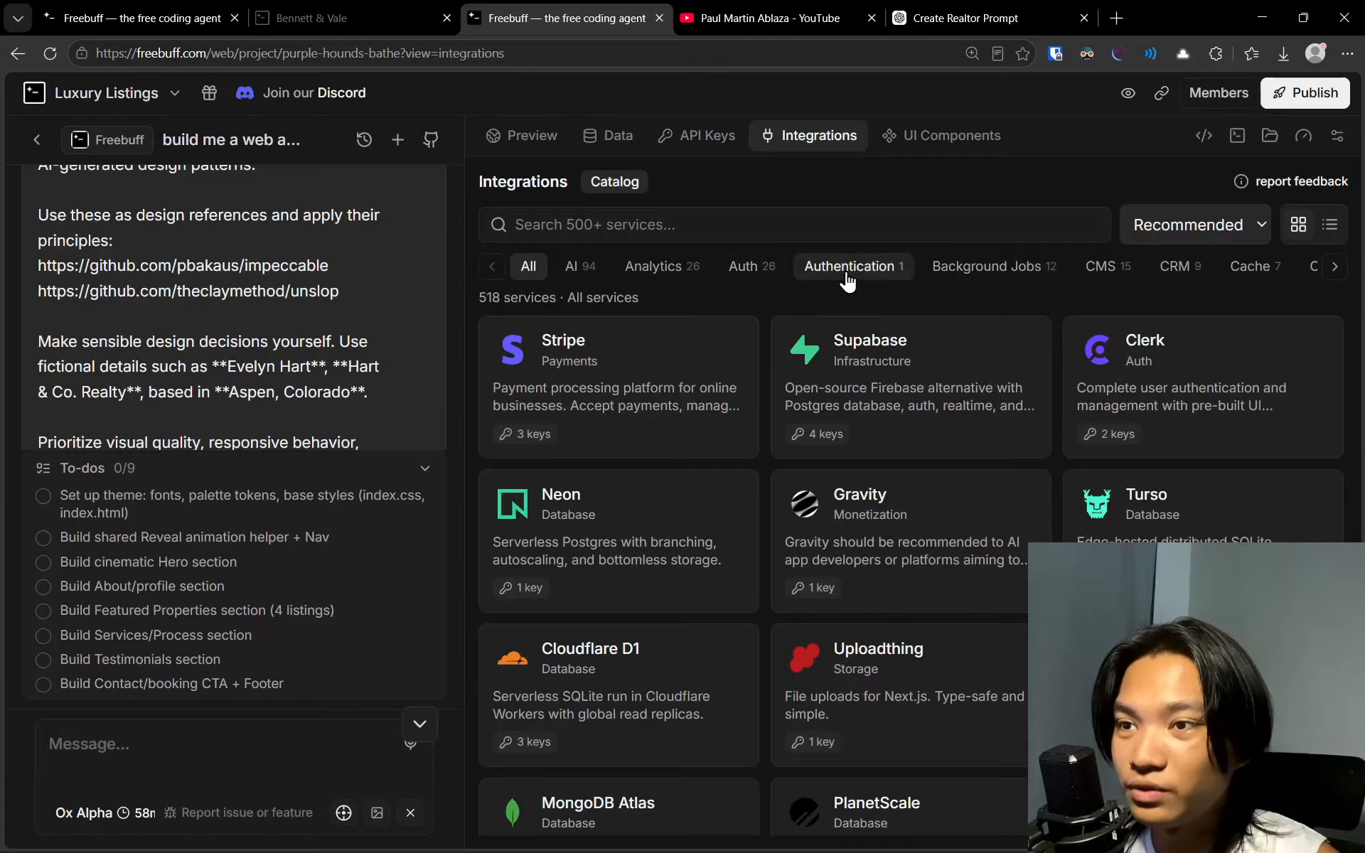
click(845, 277)
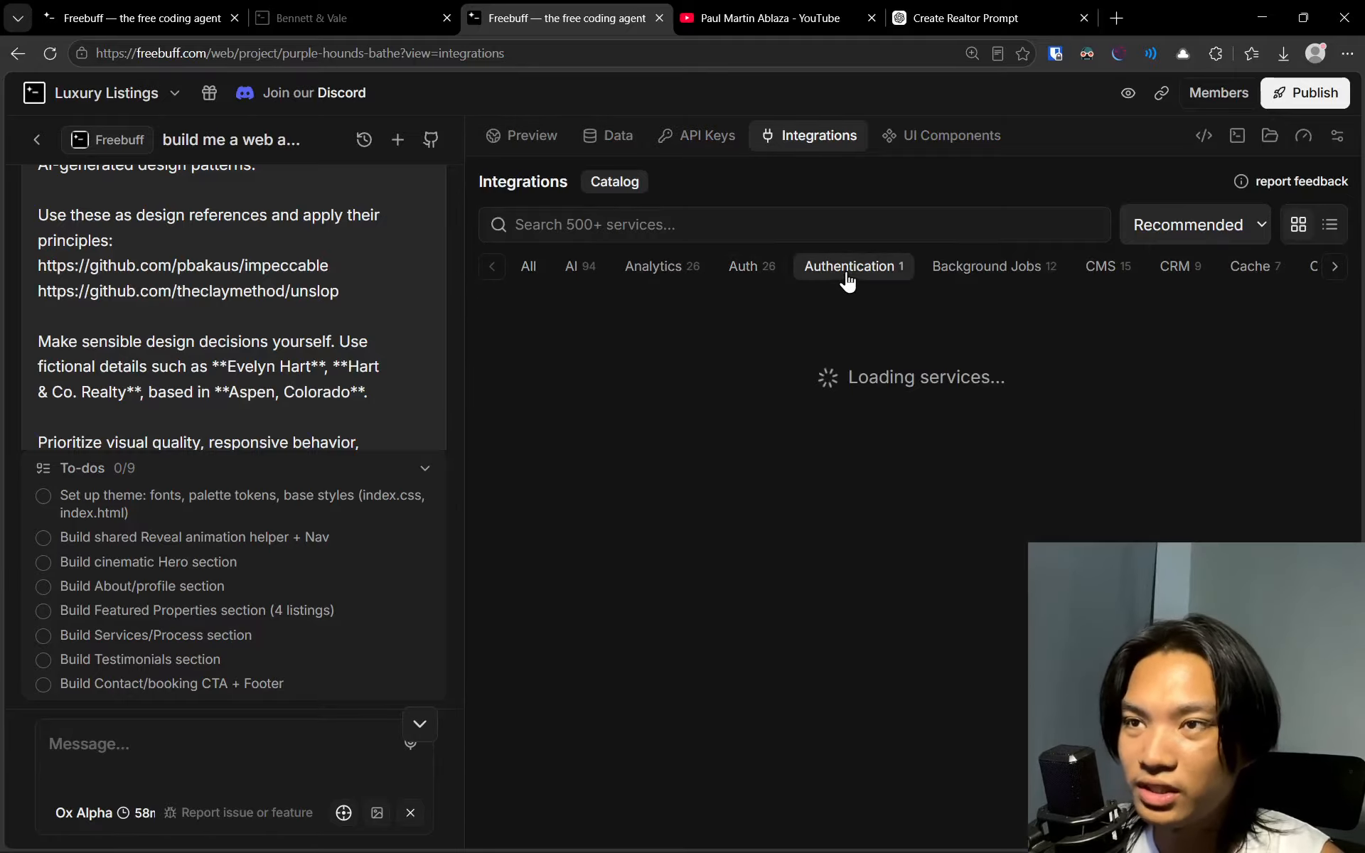
Filter the integration catalog by Analytics, Auth and AI, check the project's UI components, and return to the site preview
click(622, 280)
click(722, 283)
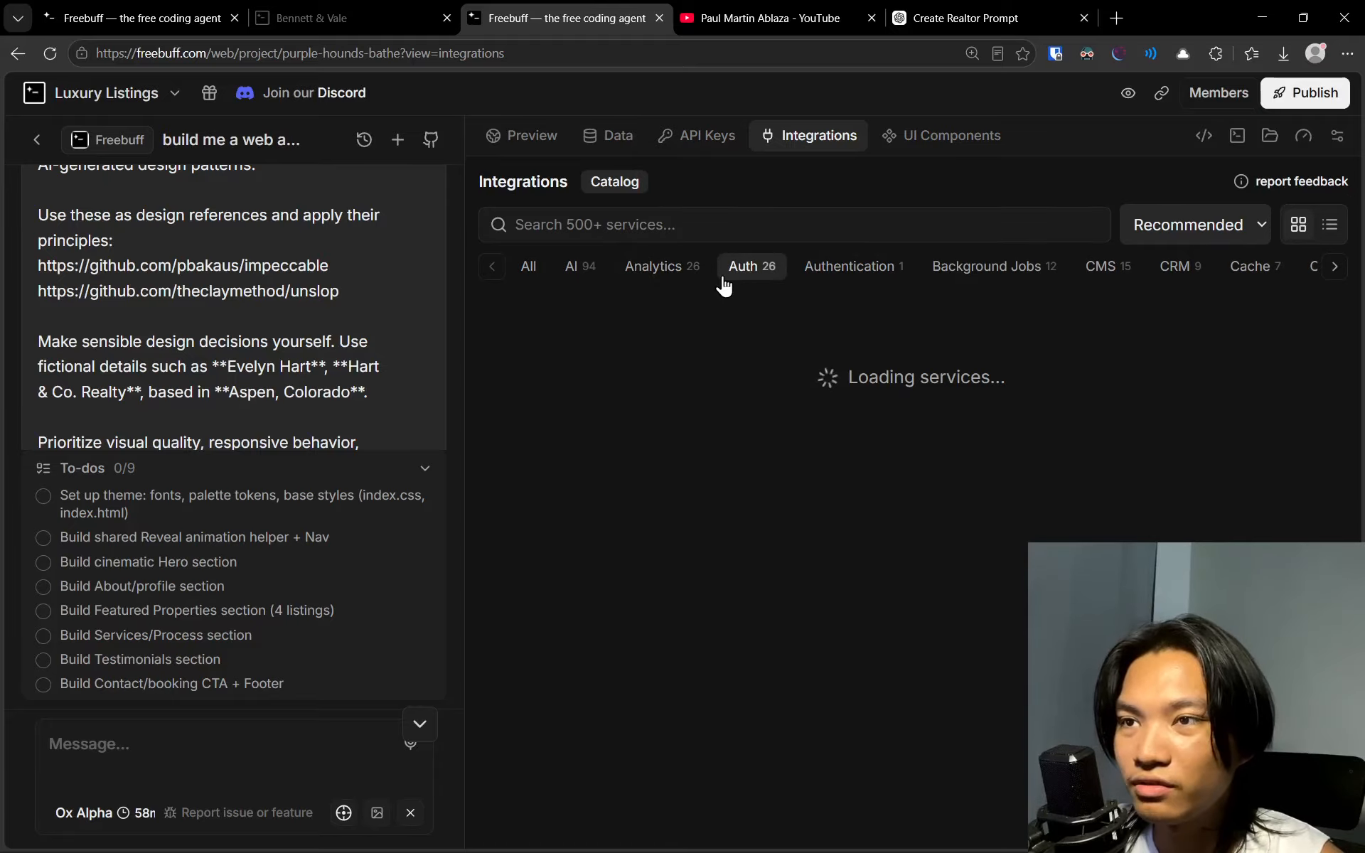
click(580, 268)
click(1176, 282)
click(942, 139)
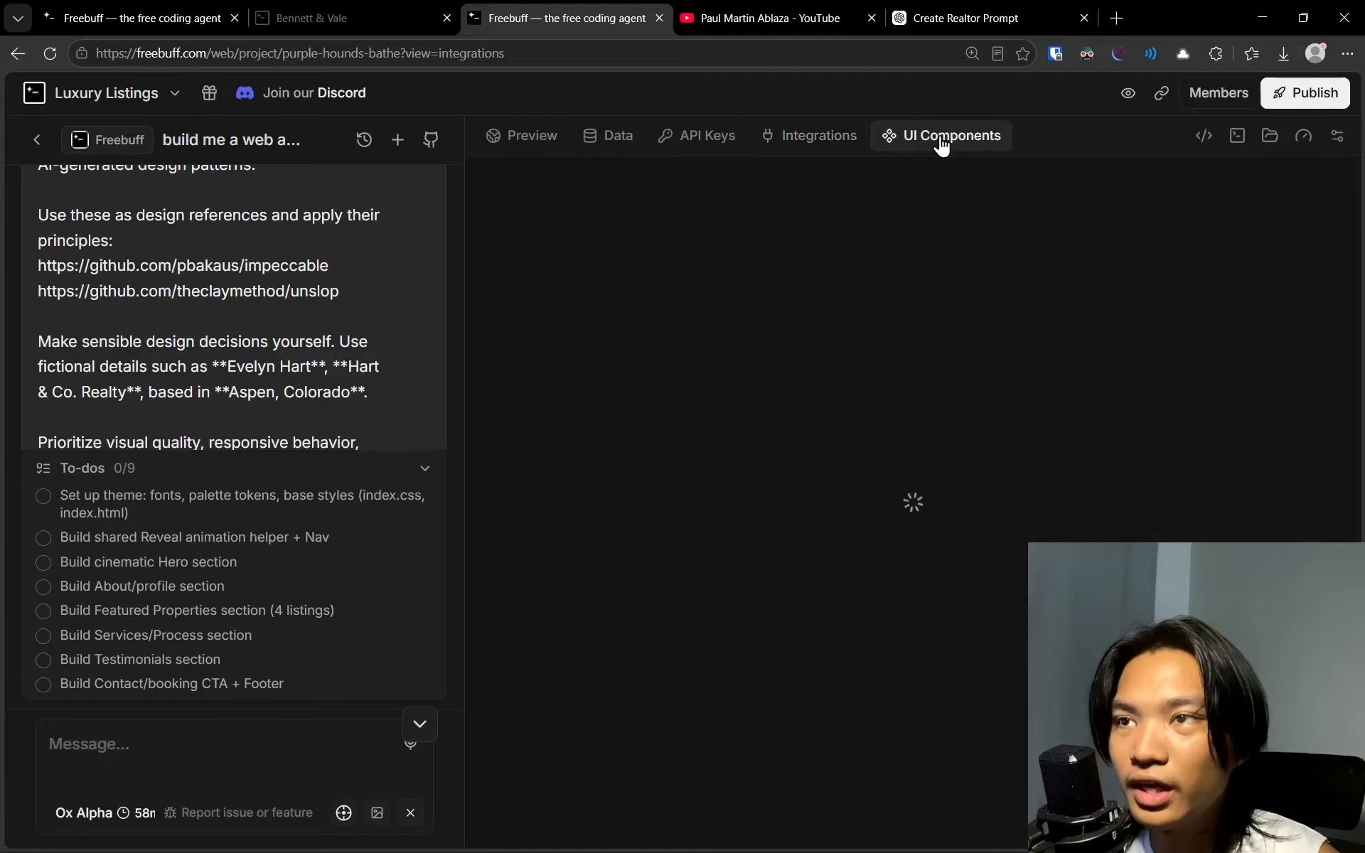
click(529, 136)
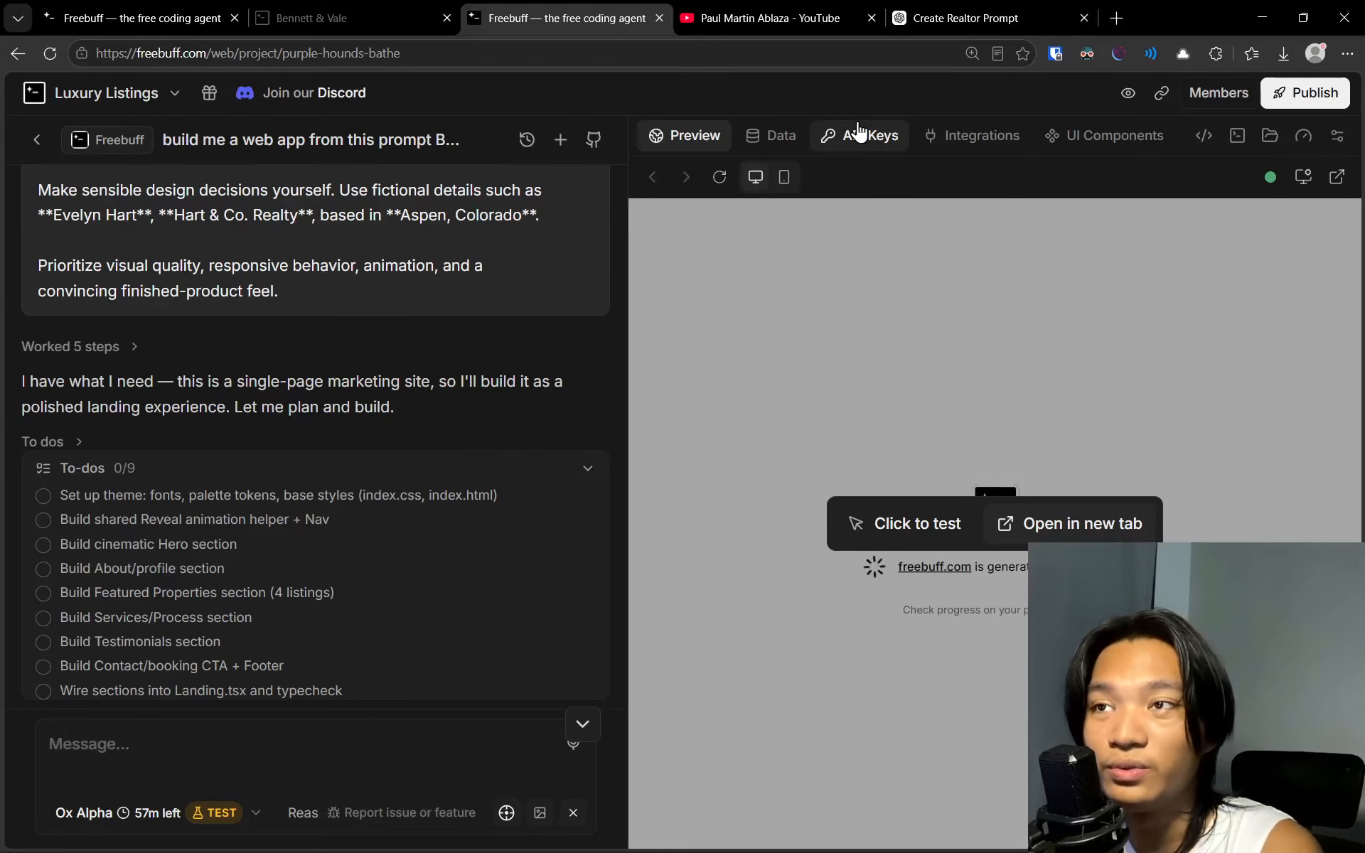
Browse the older videos on the open YouTube channel and return to the Luxury Listings project
click(786, 4)
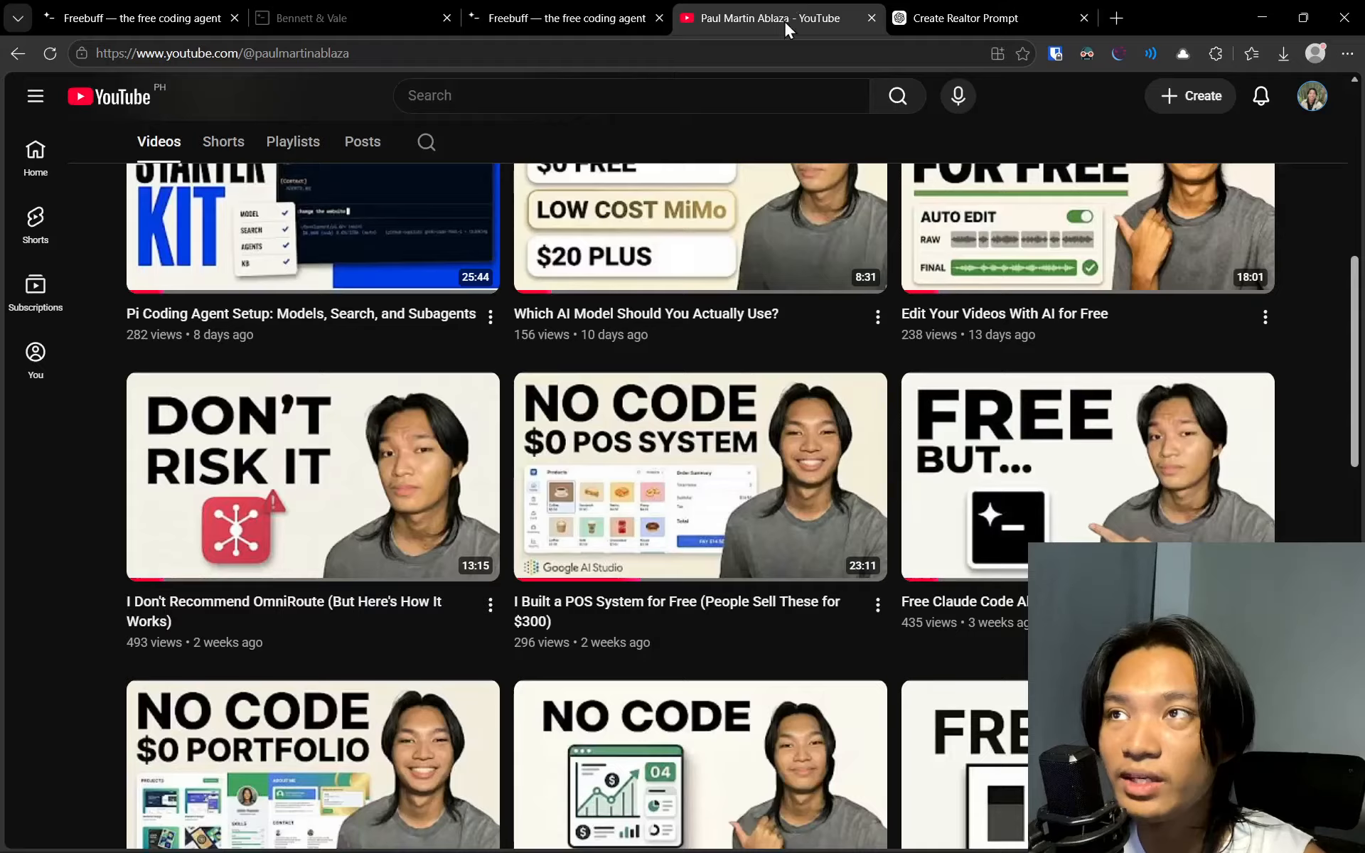
scroll(675, 366, down, 3)
scroll(796, 491, down, 4)
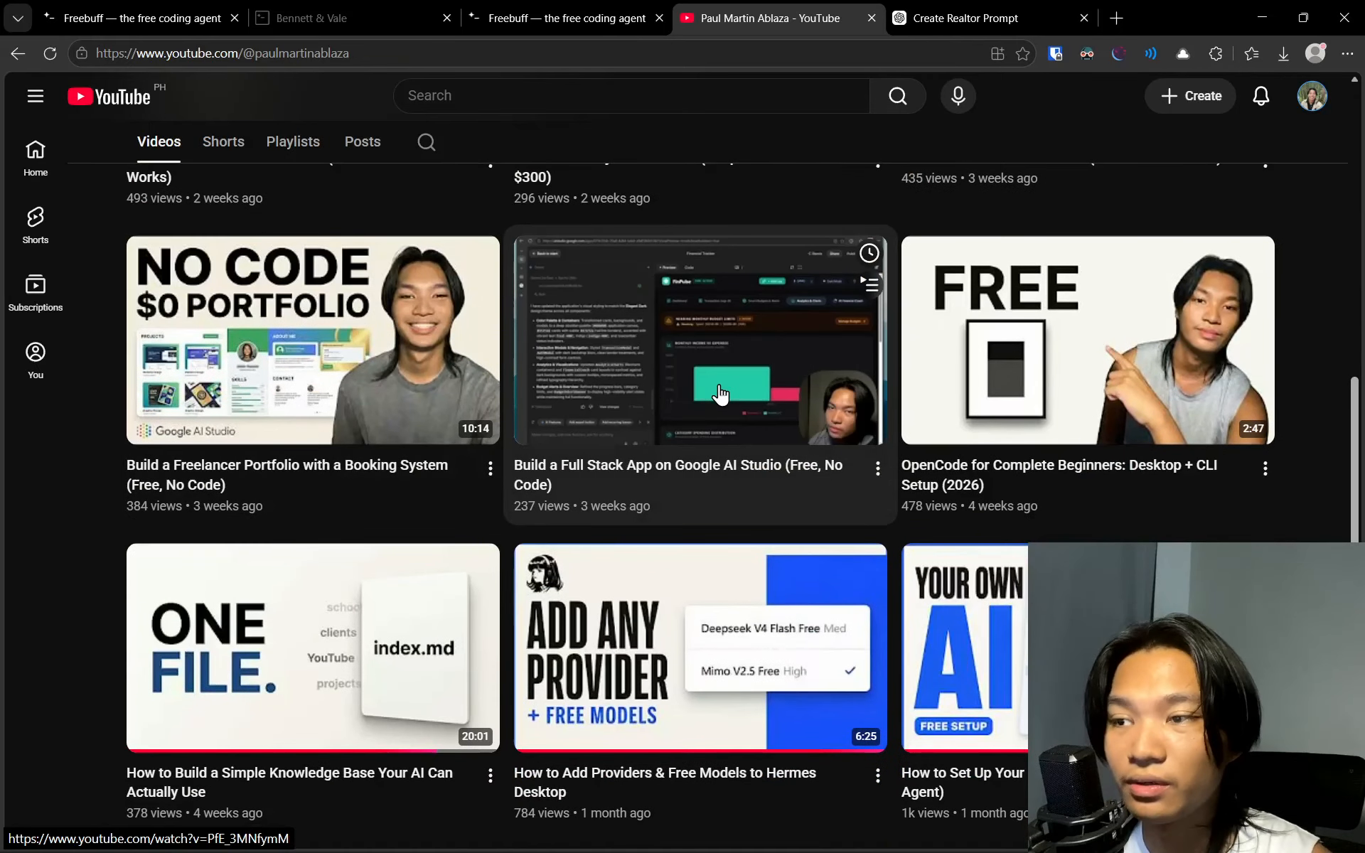
click(543, 14)
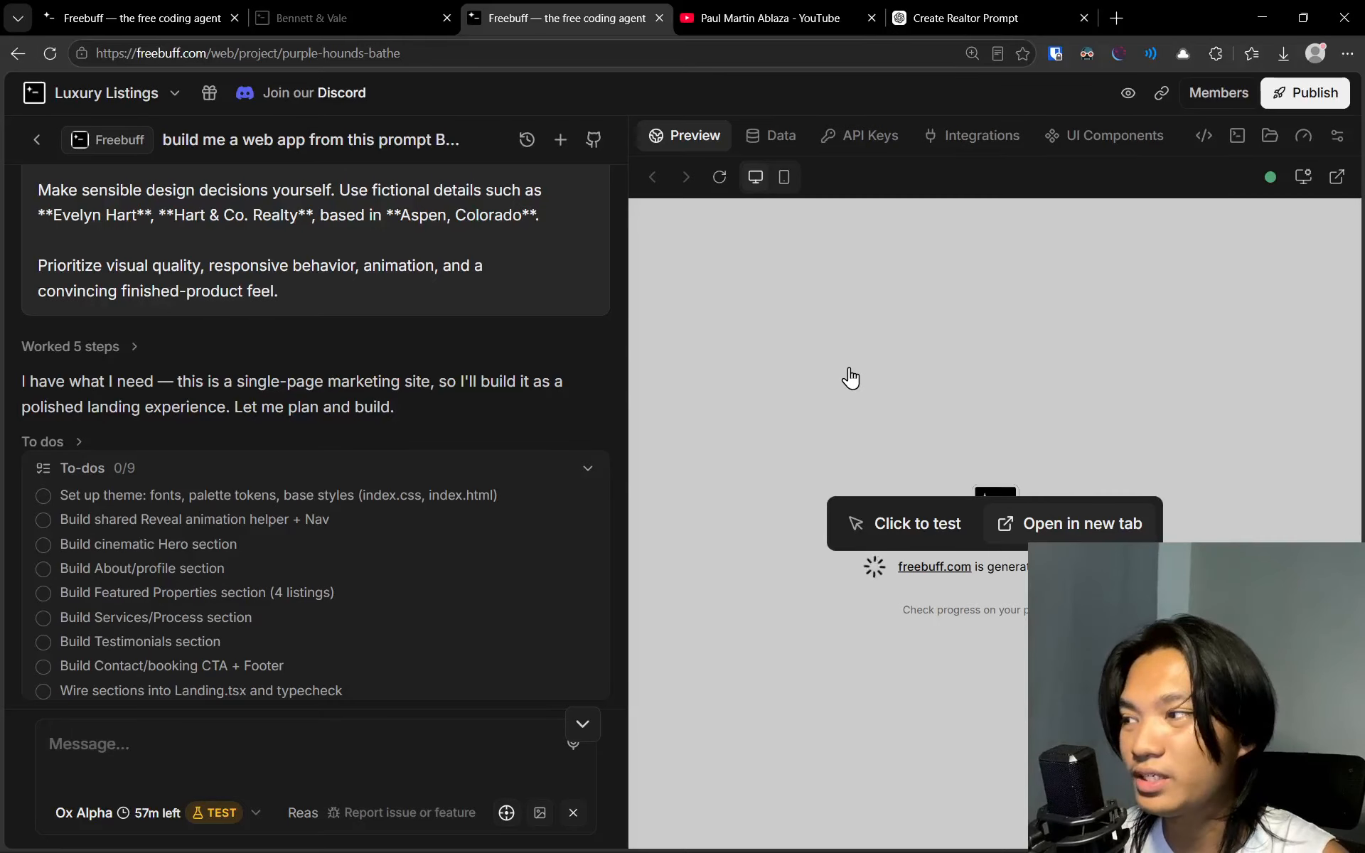
Read the agent's build summary and review the generated landing page's hero, agent, listings and services sections in the interactive preview
scroll(416, 395, down, 5)
scroll(481, 400, down, 2)
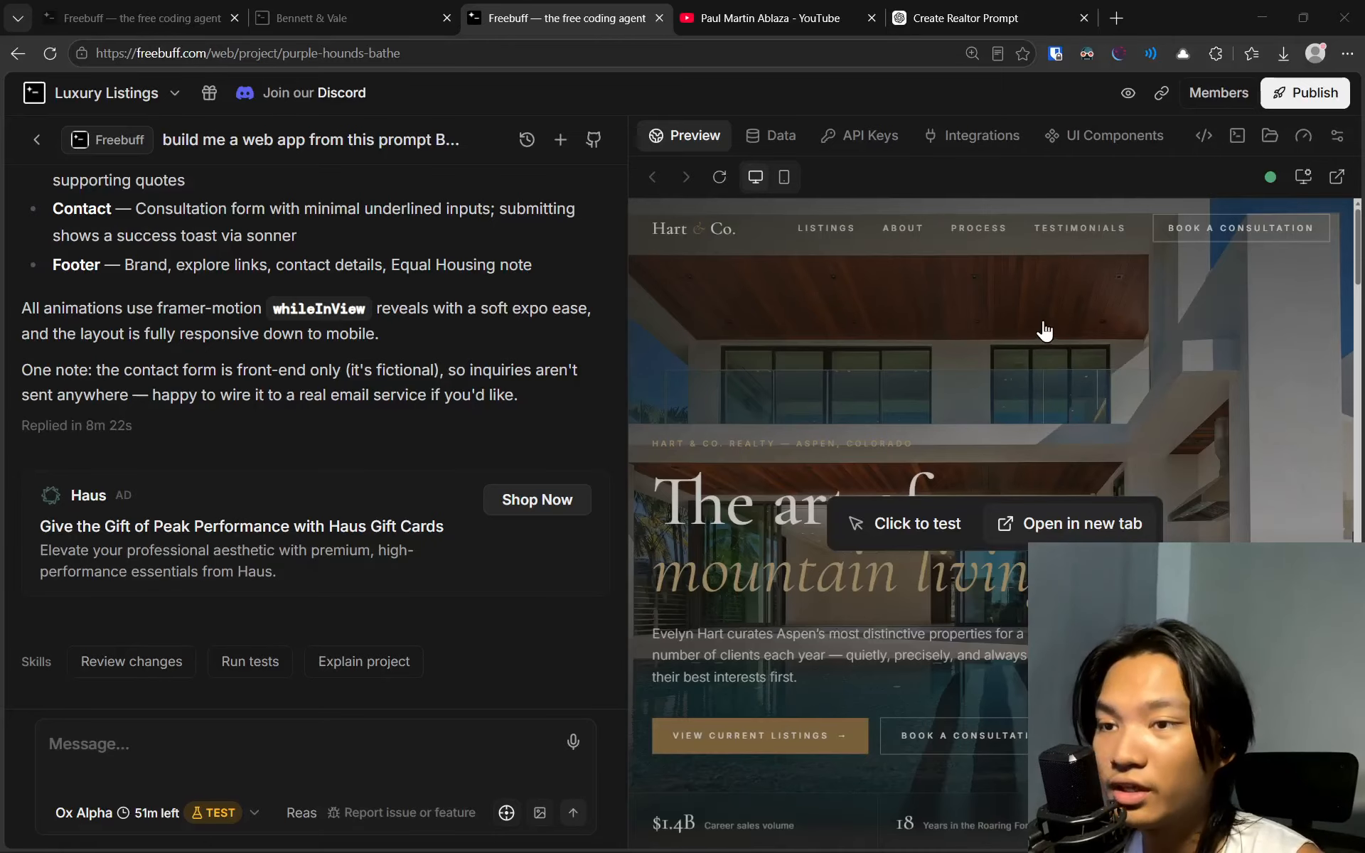
click(883, 523)
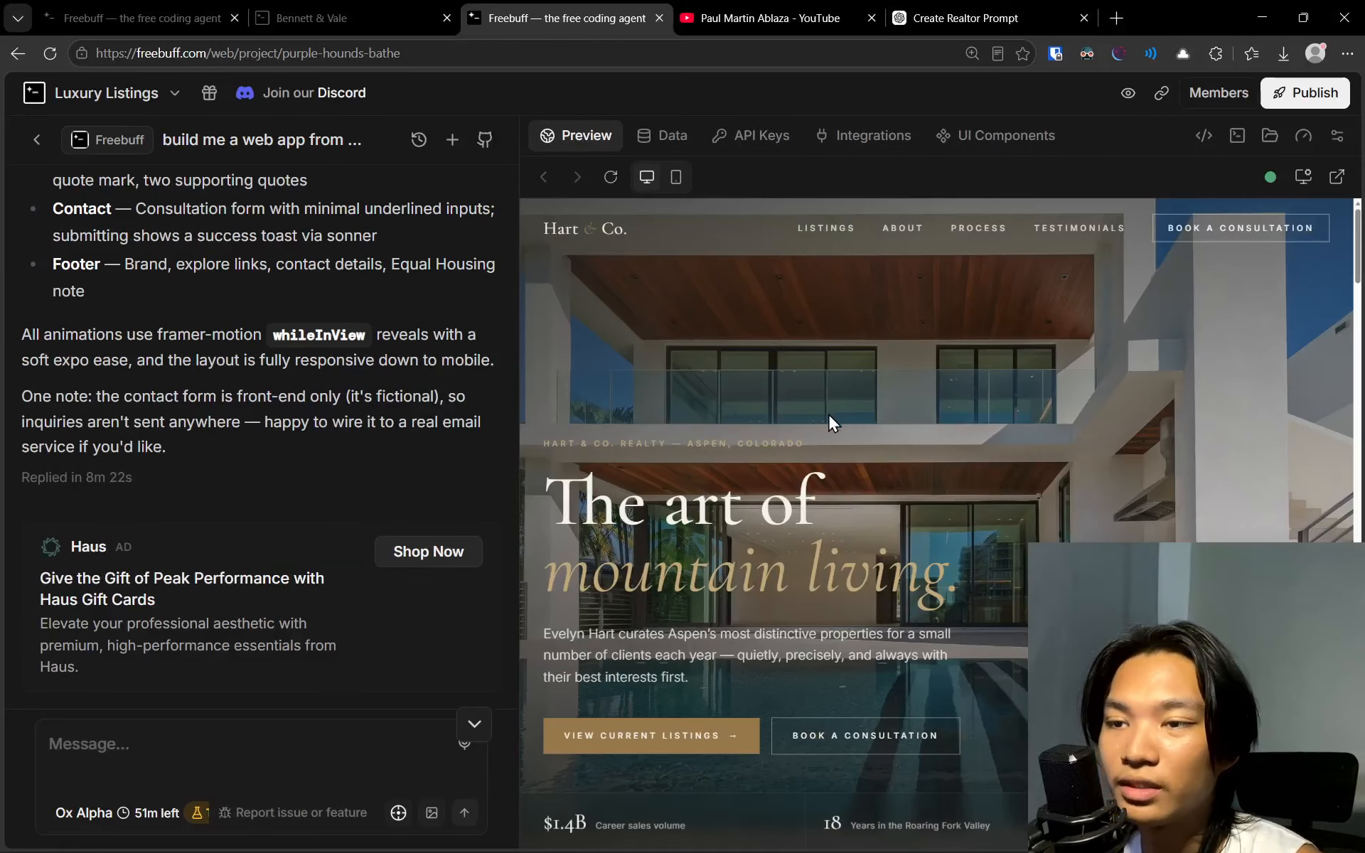
scroll(771, 443, down, 8)
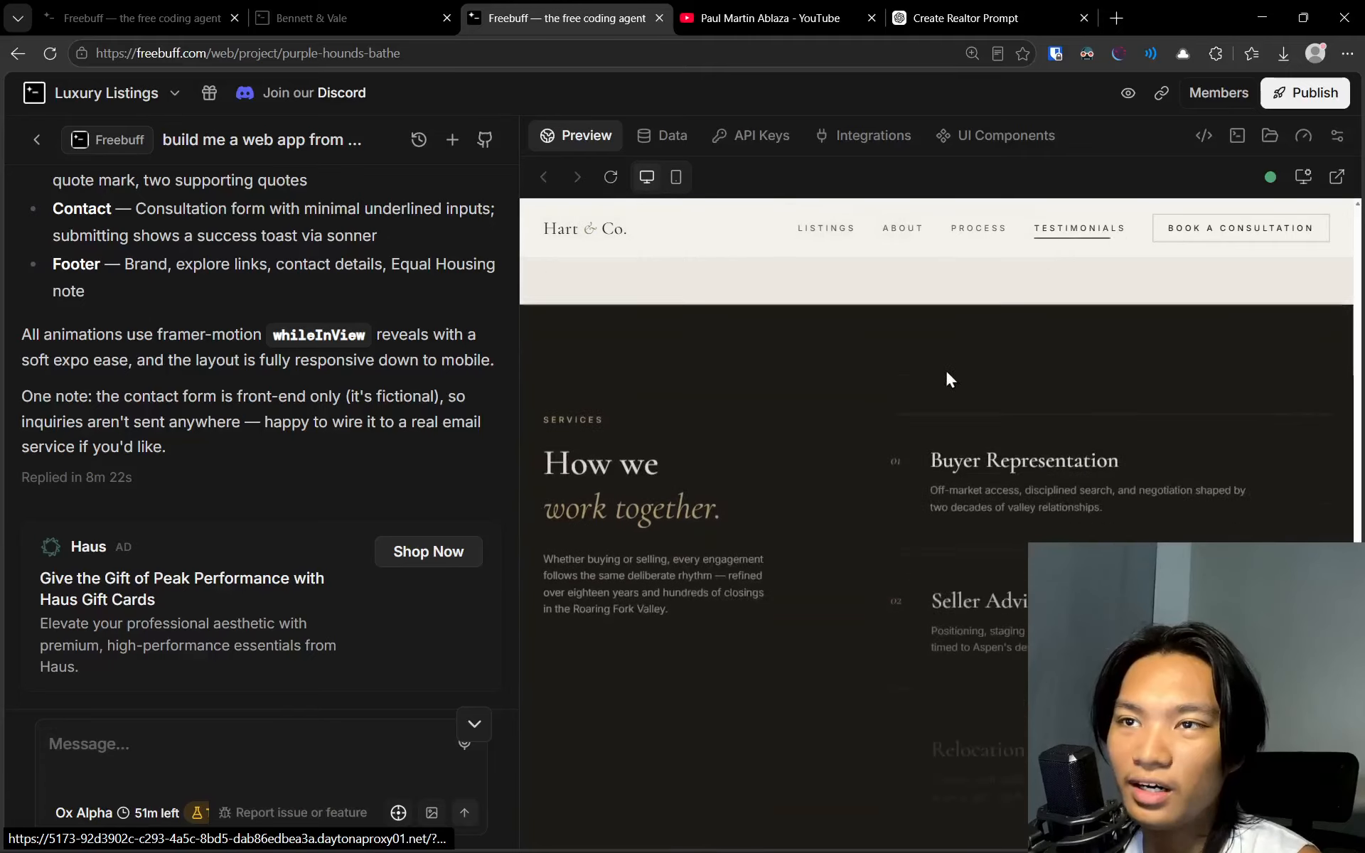
scroll(936, 558, up, 15)
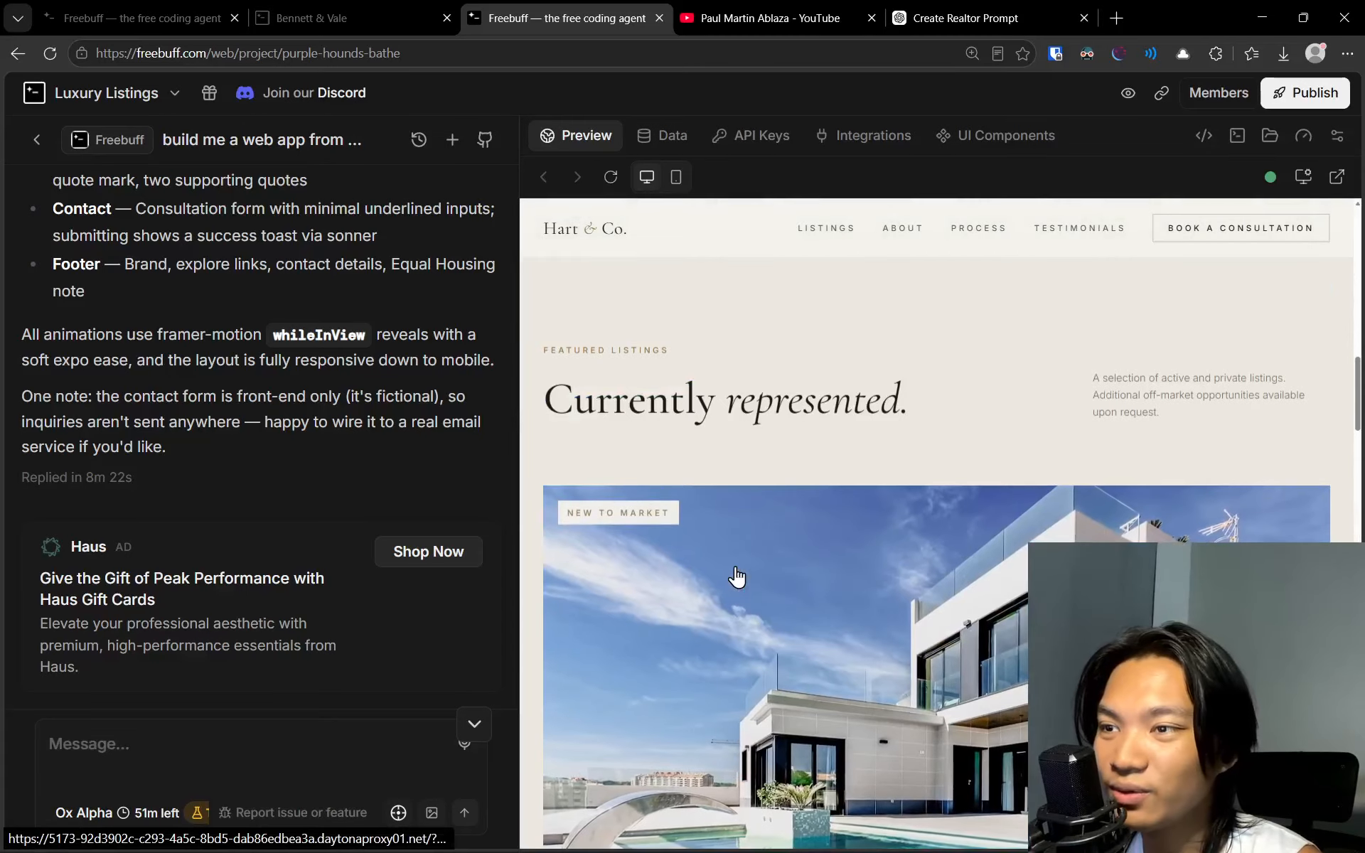
scroll(739, 569, up, 8)
scroll(201, 432, down, 3)
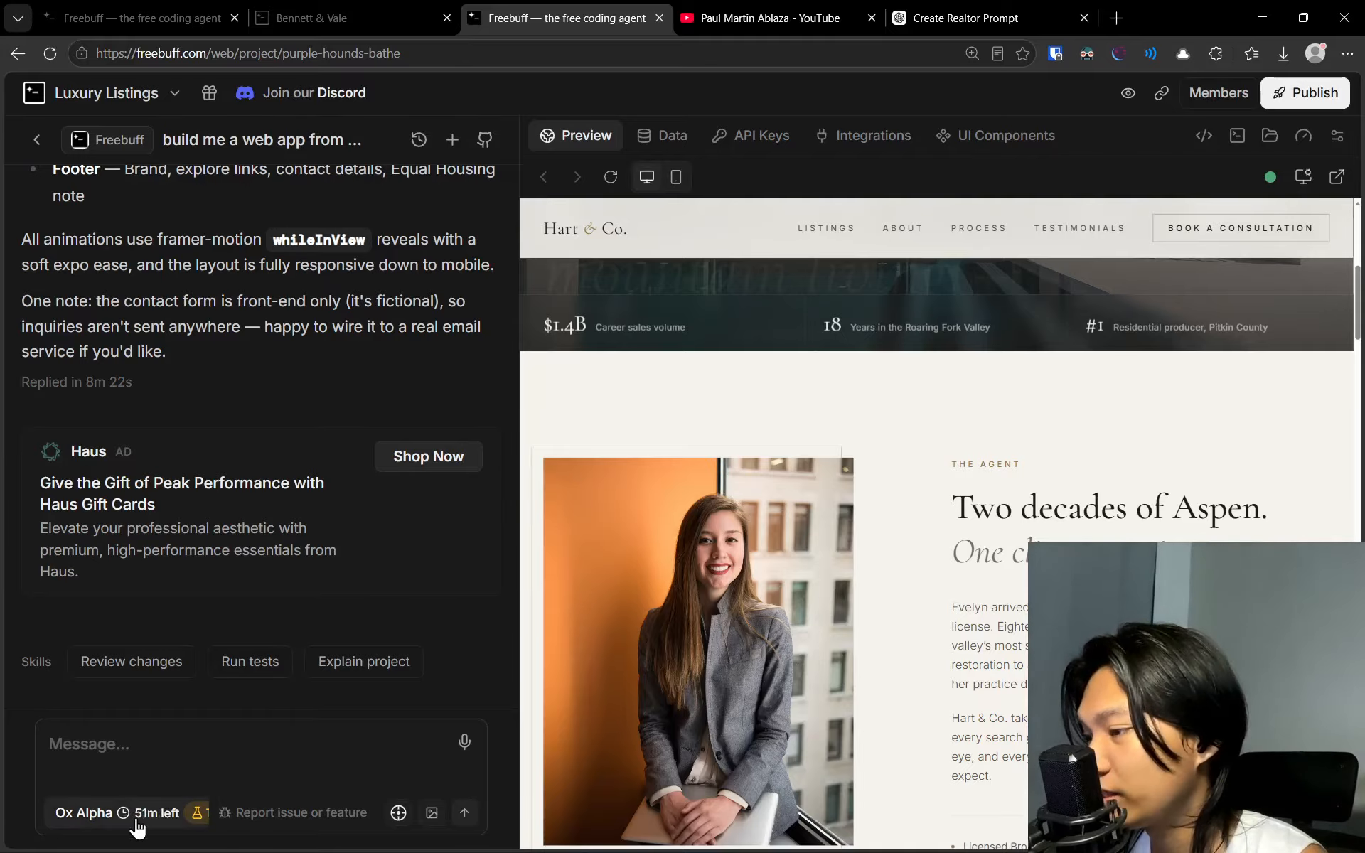
Draft the follow-up message "hey change the name or add photos" to the agent
click(173, 748)
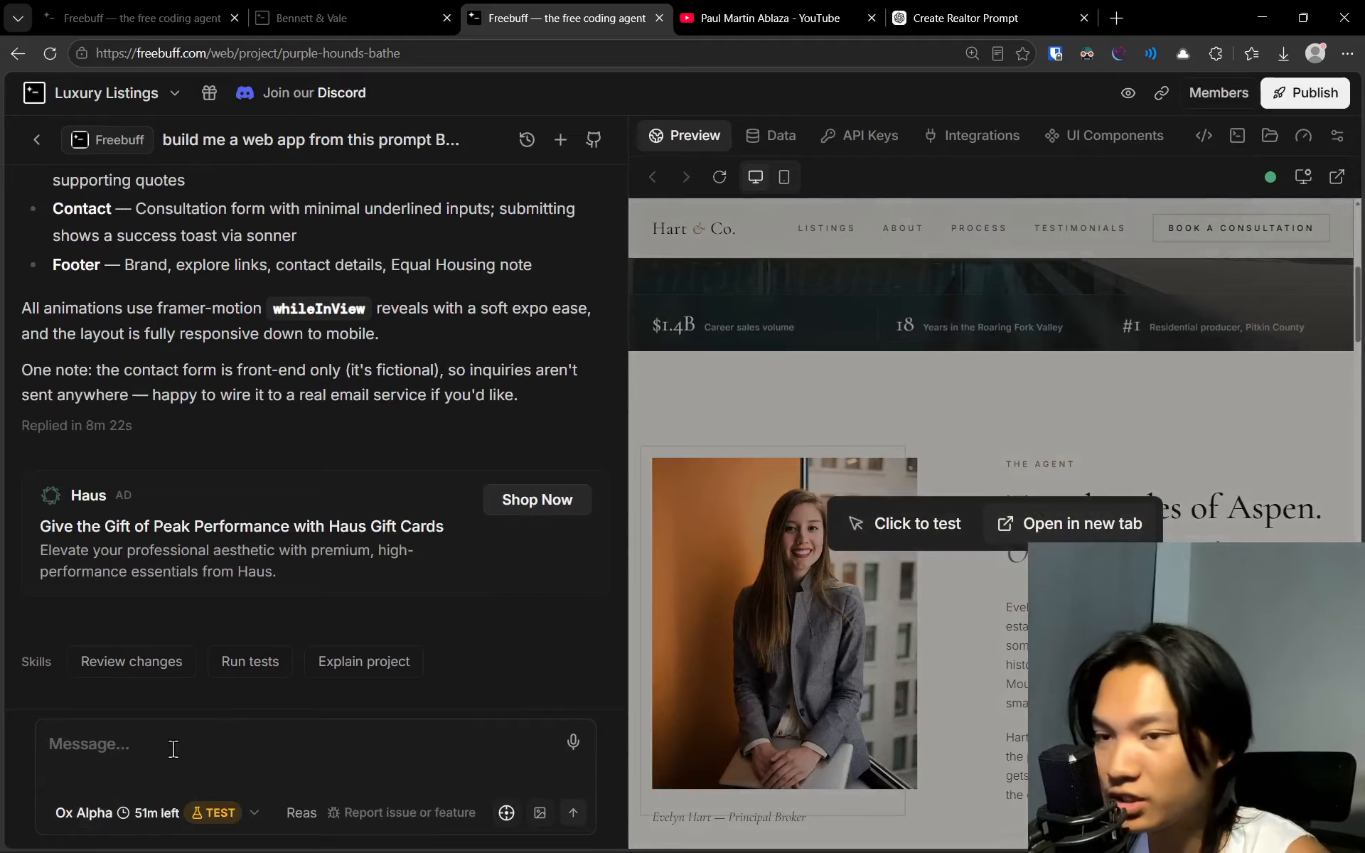
text(hey change the name)
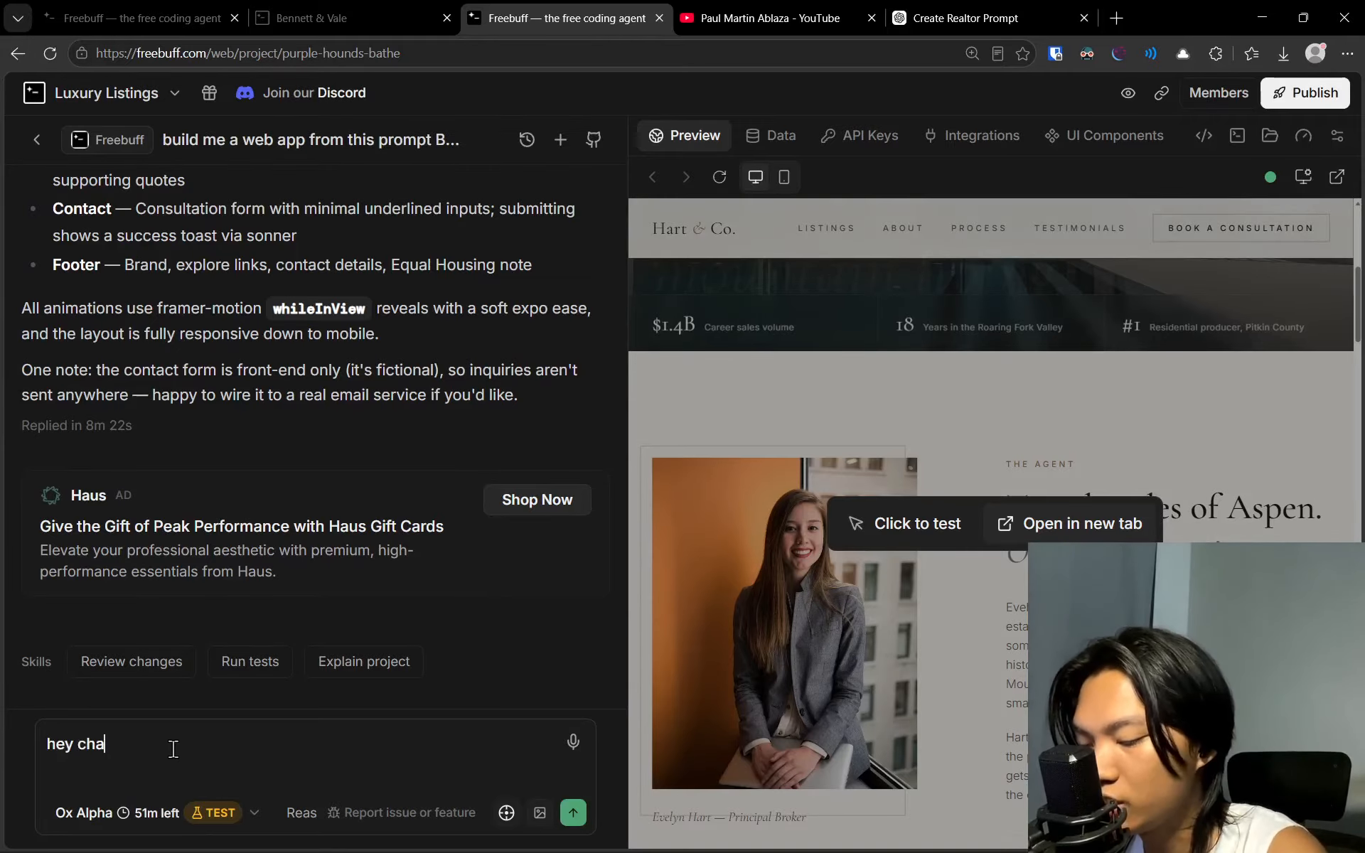
text(dd photos)
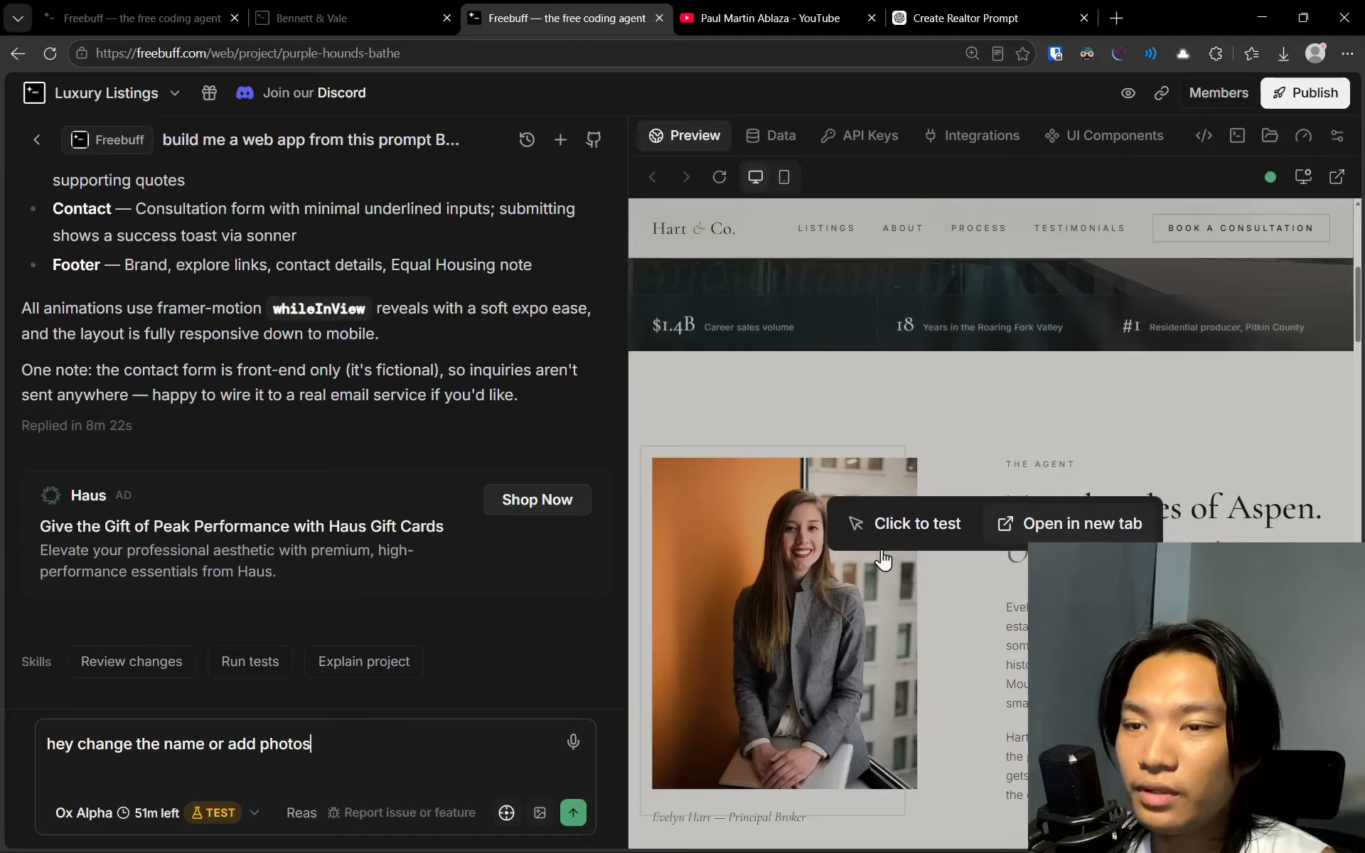
Deploy the landing page to the domain samplerealtor.freebuff.app without copying dev data to production
click(913, 526)
scroll(913, 526, up, 7)
drag(628, 498, 520, 498)
click(1305, 93)
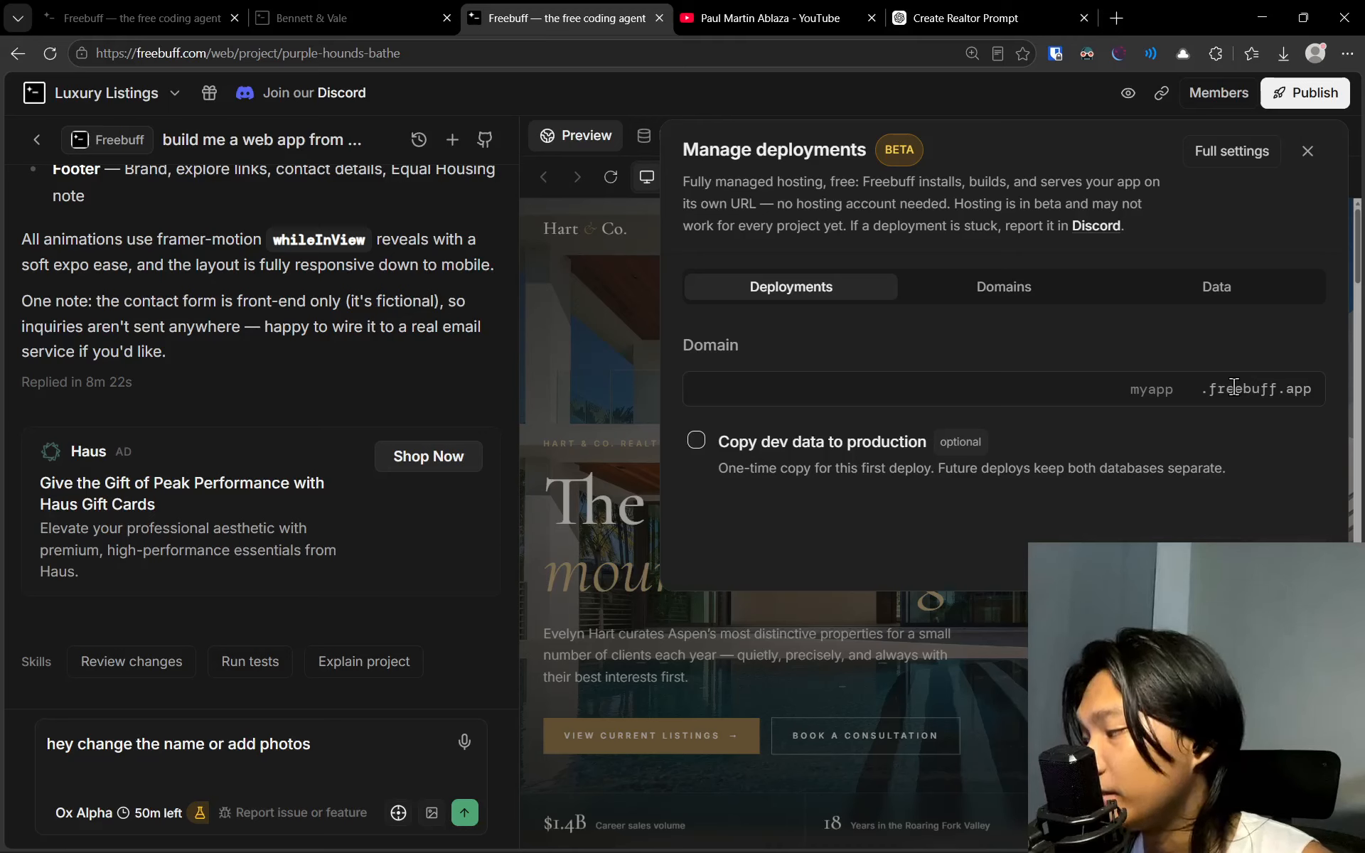
click(1042, 374)
text(samplerealtor)
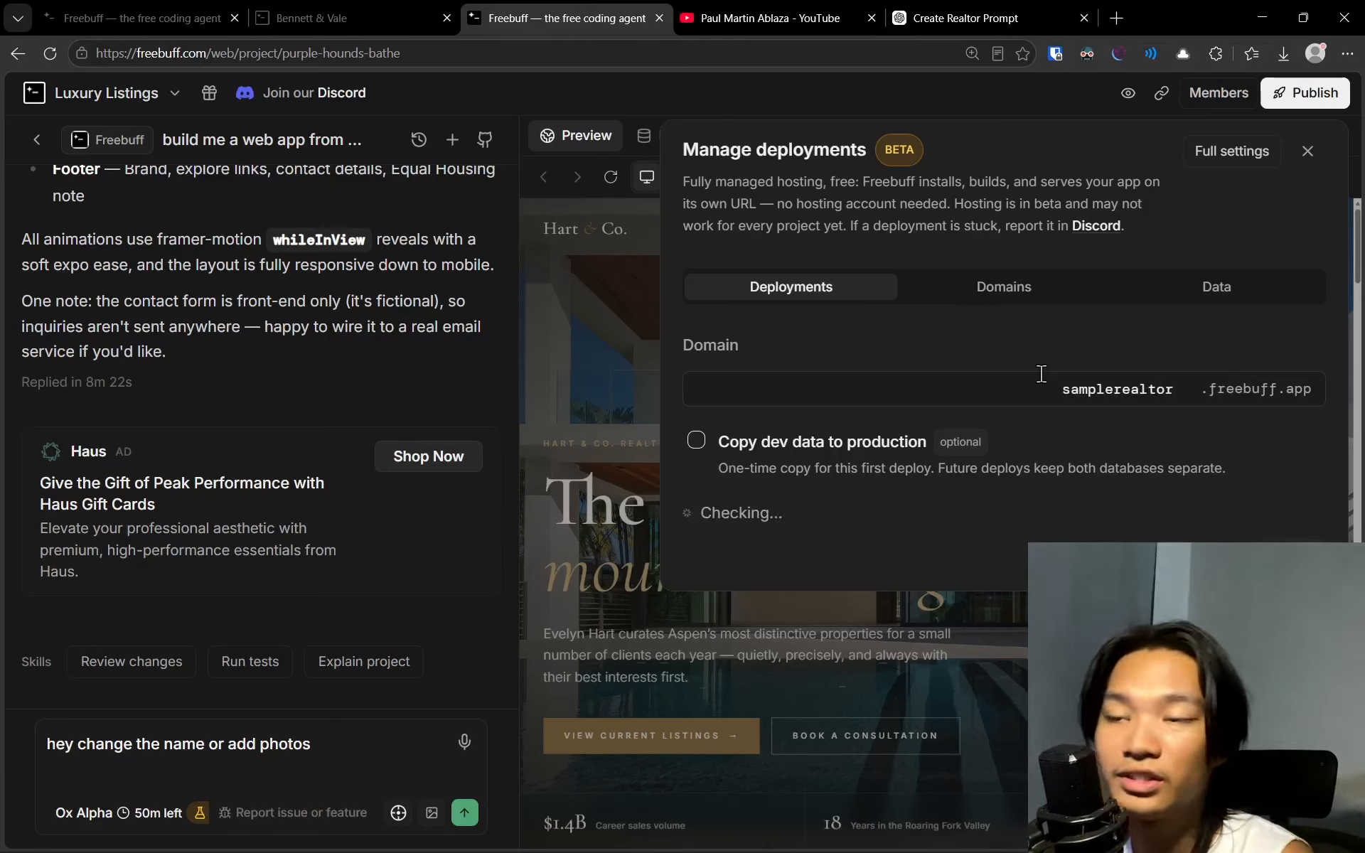
click(1290, 558)
Open the deployed samplerealtor.freebuff.app site and look through its hero and upper sections
click(782, 389)
scroll(573, 241, down, 1)
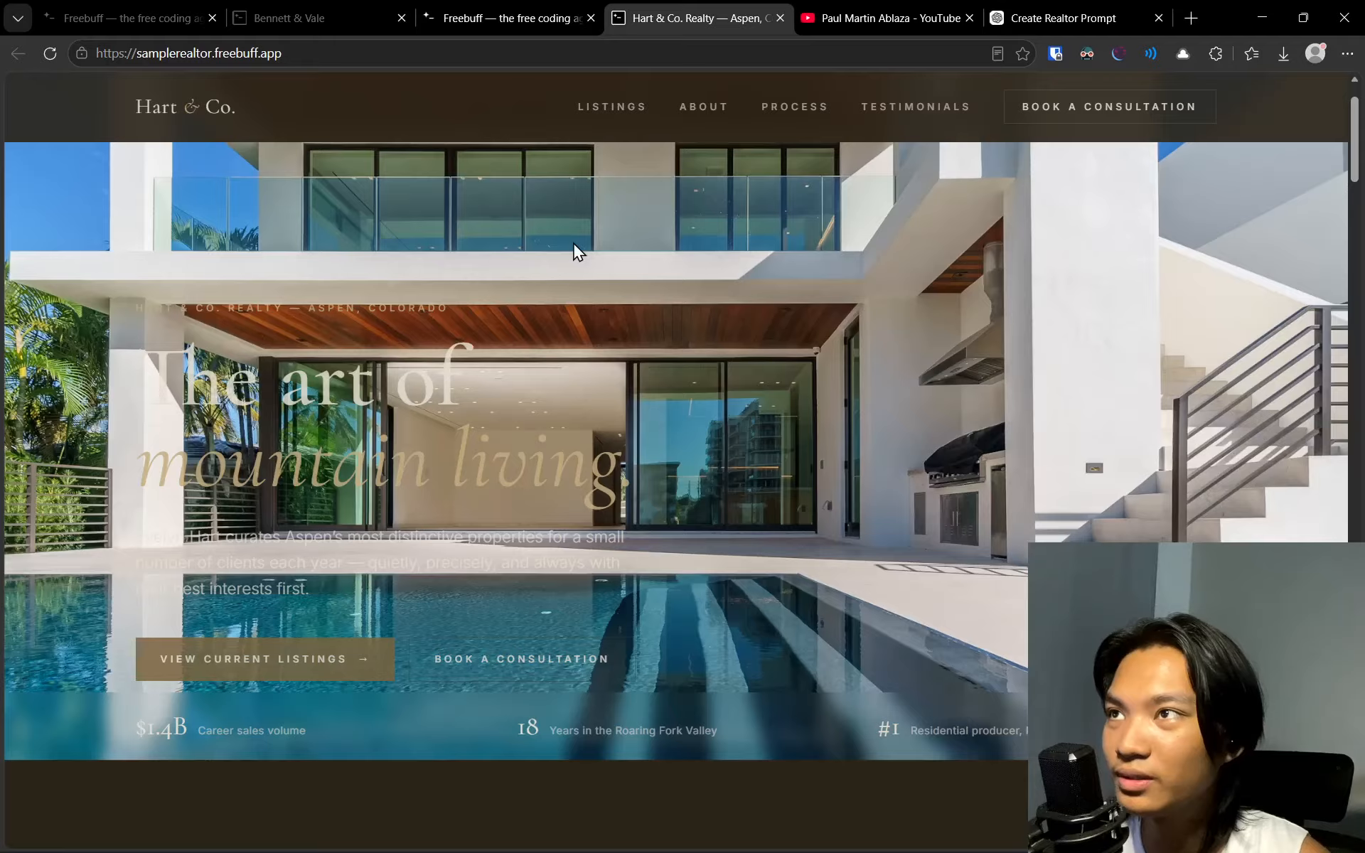
scroll(570, 453, down, 4)
scroll(570, 453, up, 5)
Check the Dark Reader settings for the live site, close them and reload the page
click(1087, 54)
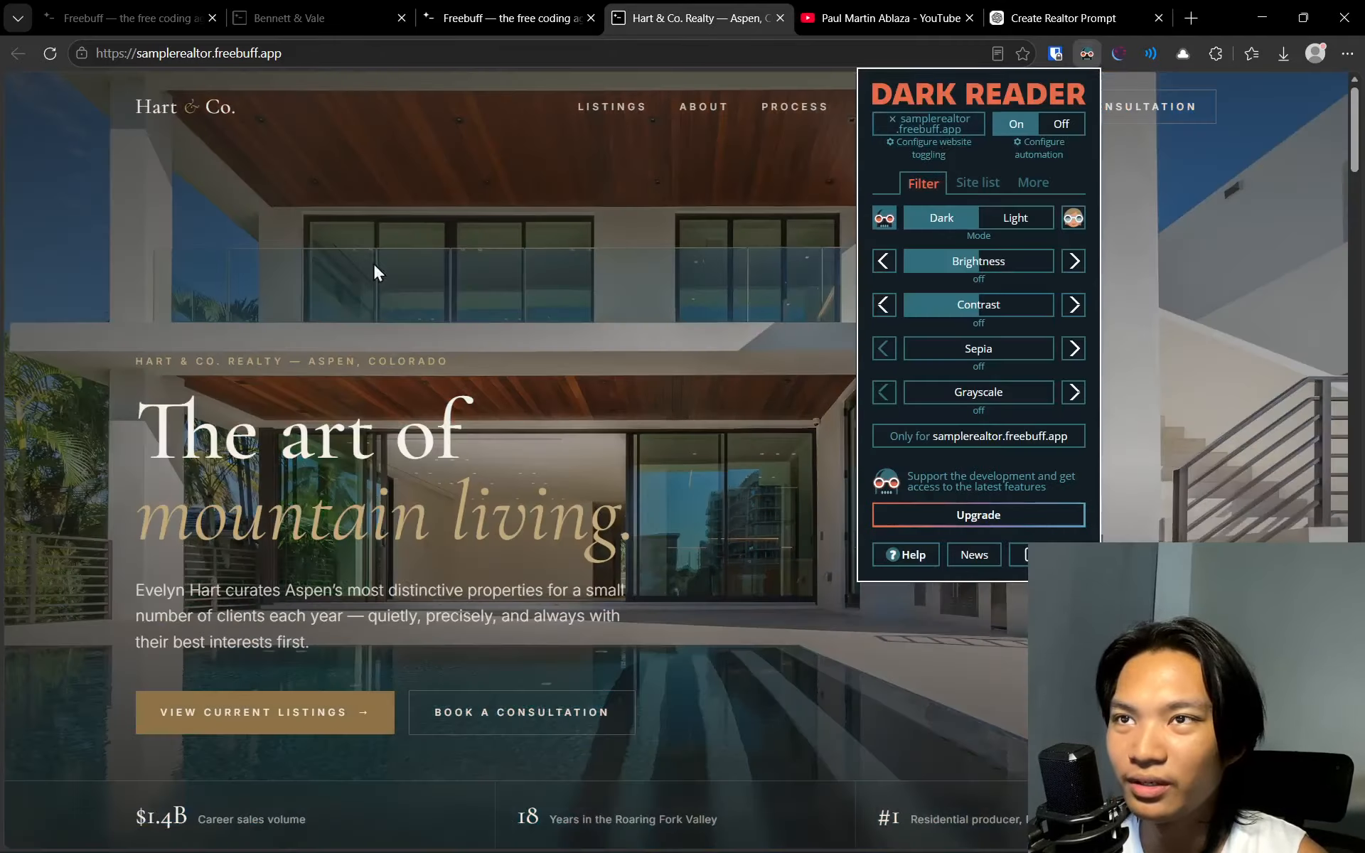
click(369, 270)
click(50, 53)
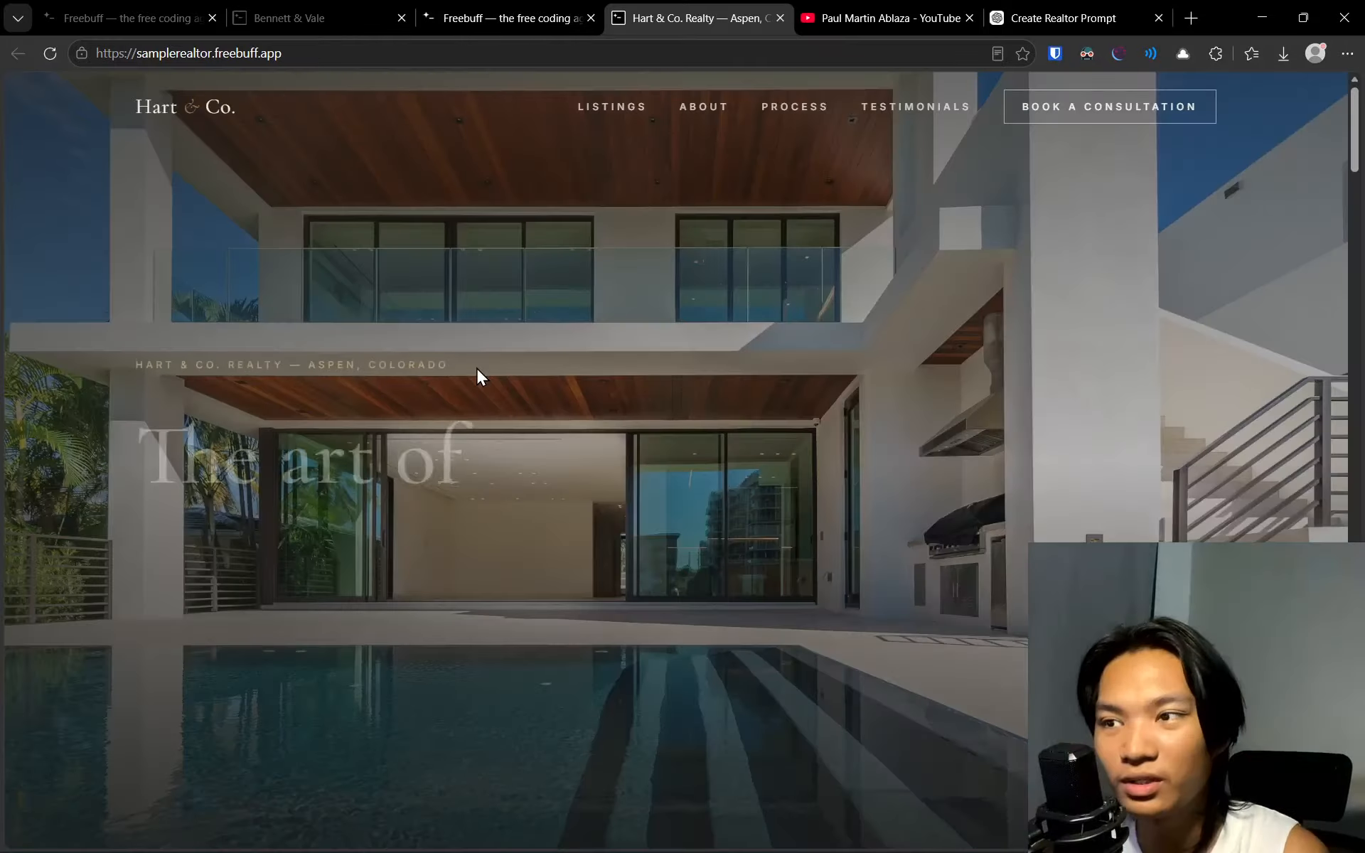
Test the hero's Book a Consultation link and the Testimonials navigation link on the live site
click(568, 714)
middle_click(622, 762)
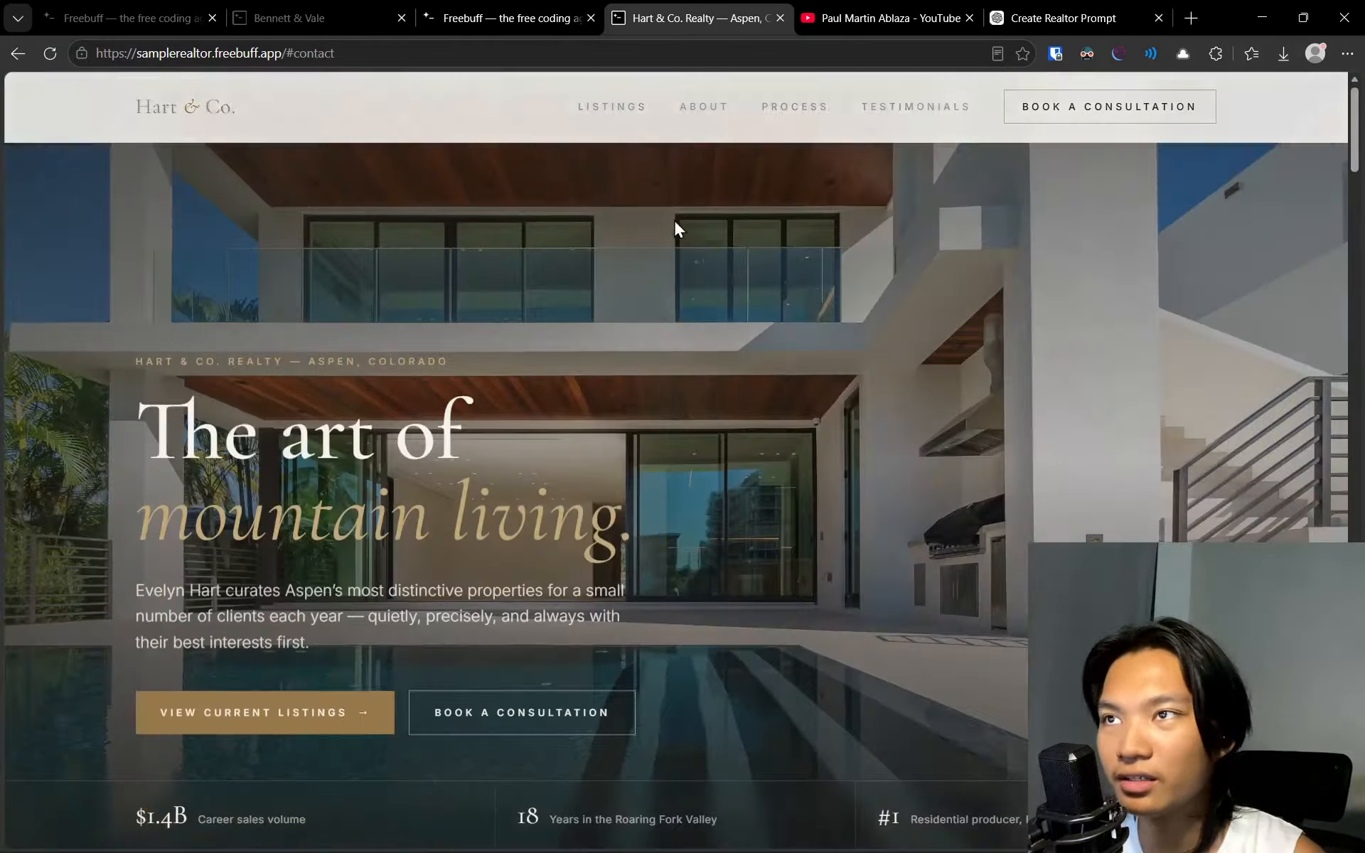
click(918, 108)
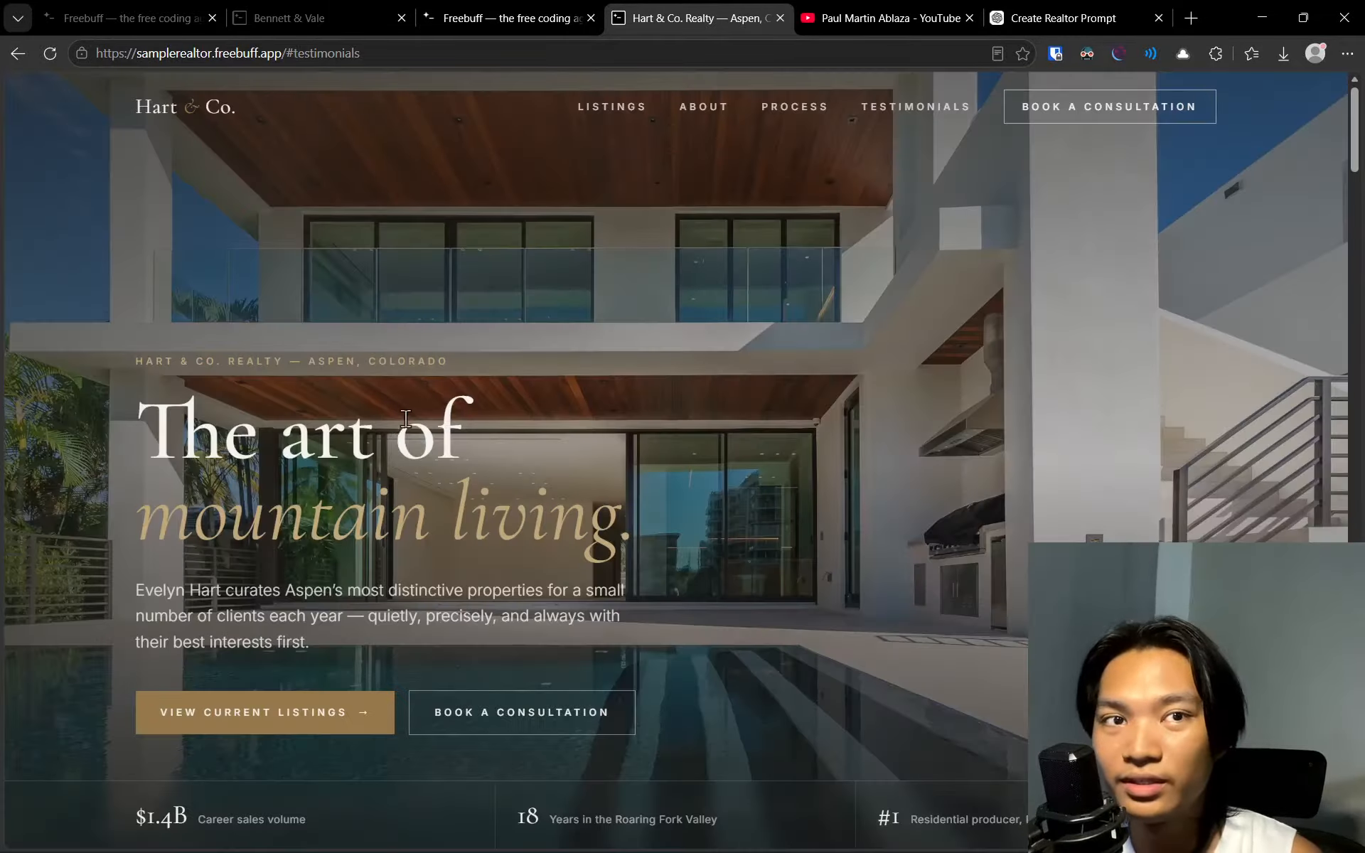
View the Bennett & Vale site for comparison and load the freebuff.com homepage in place of its project page
click(499, 6)
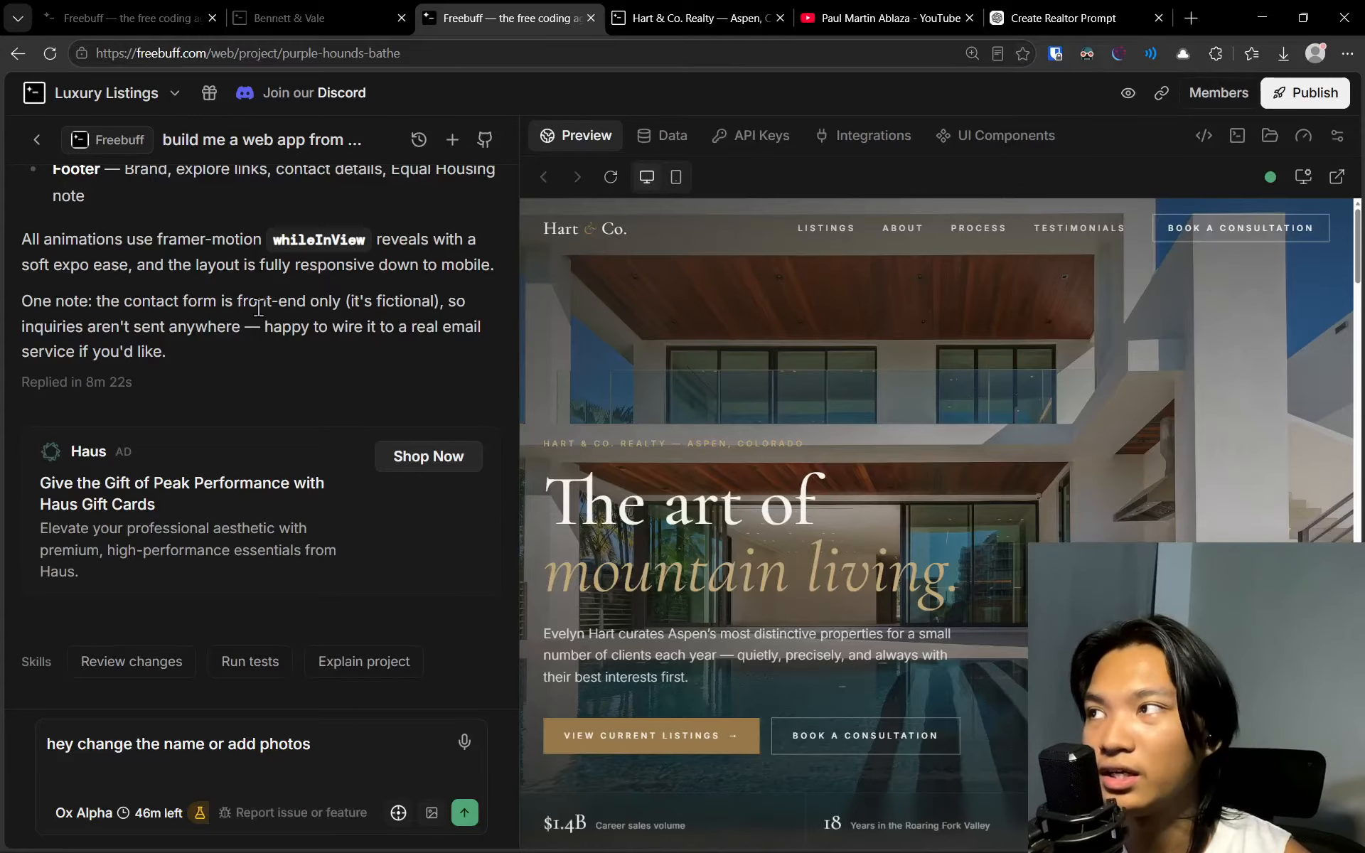
click(313, 18)
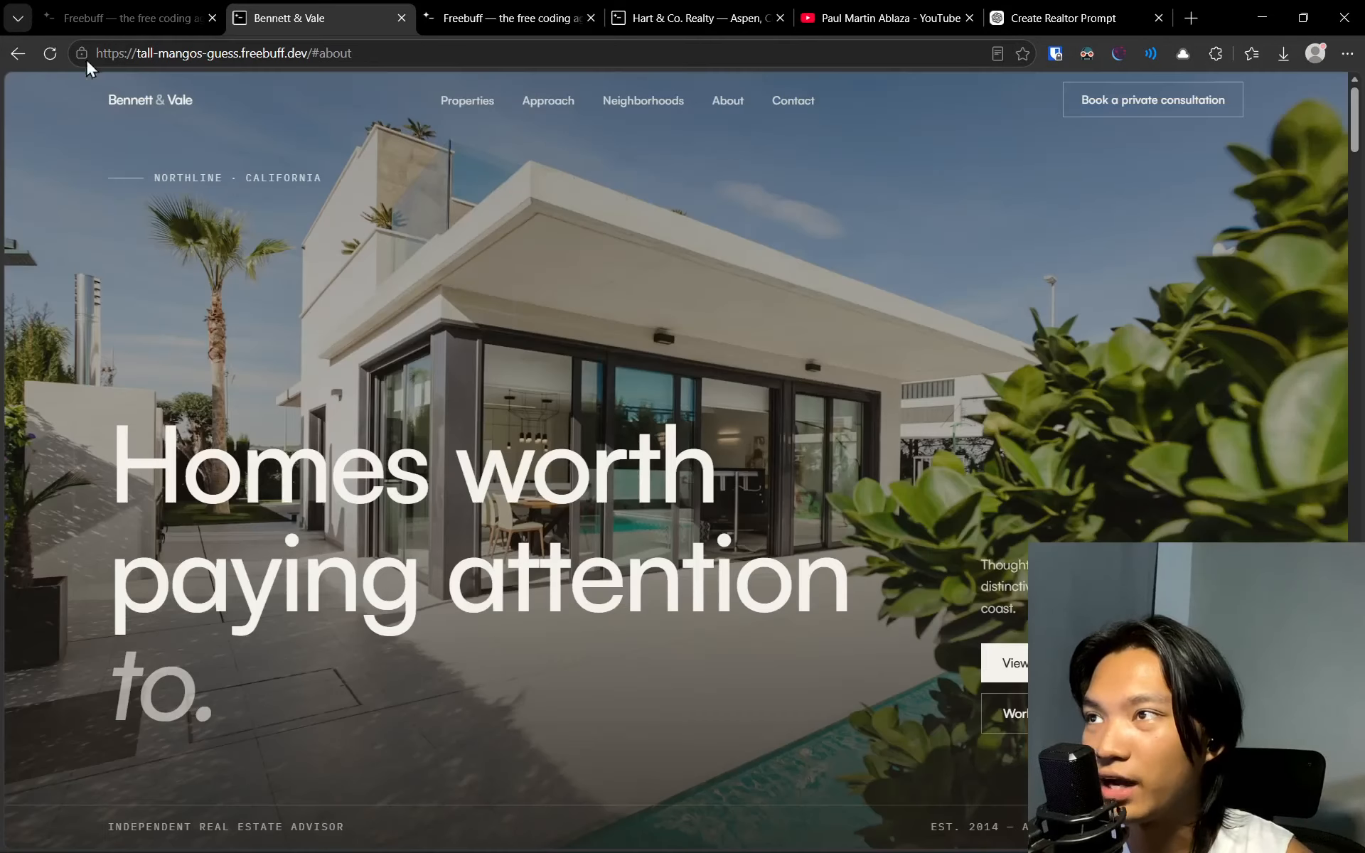
click(128, 18)
drag(387, 54, 208, 57)
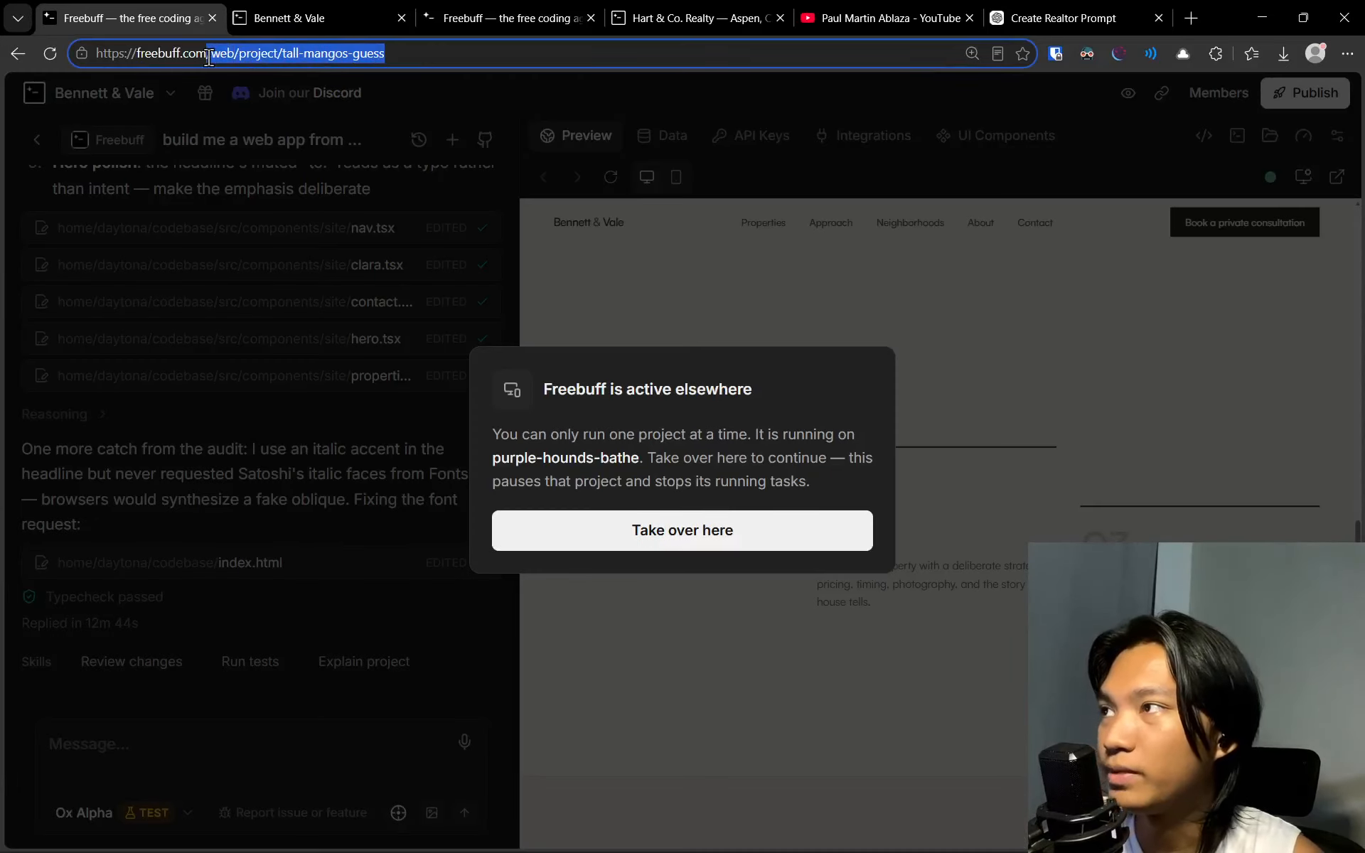
key(BackSpace)
key(Return)
click(781, 181)
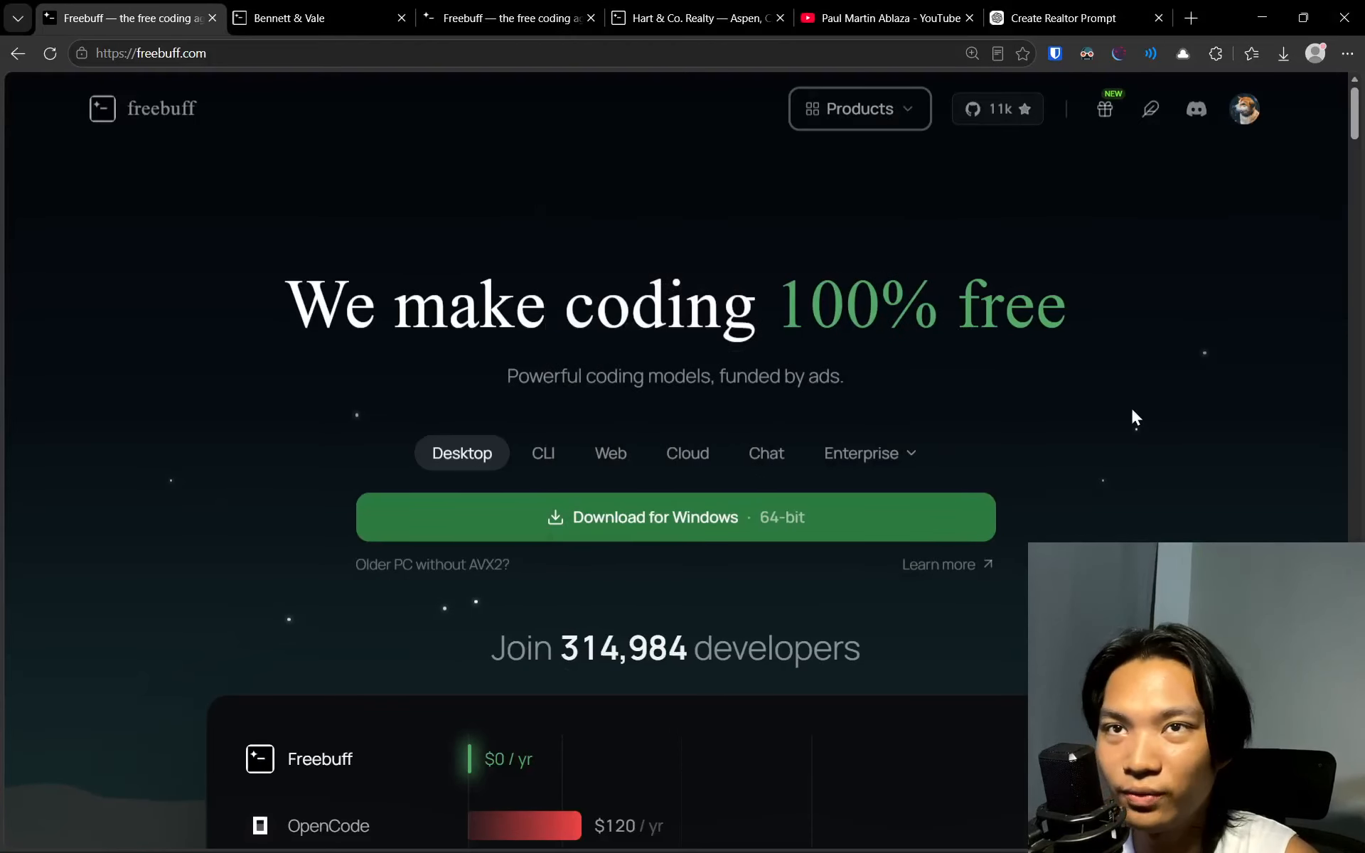
Look through the Freebuff homepage, from the product options and savings calculator to the Freebuff Desktop introduction
scroll(1052, 391, down, 5)
scroll(786, 493, up, 5)
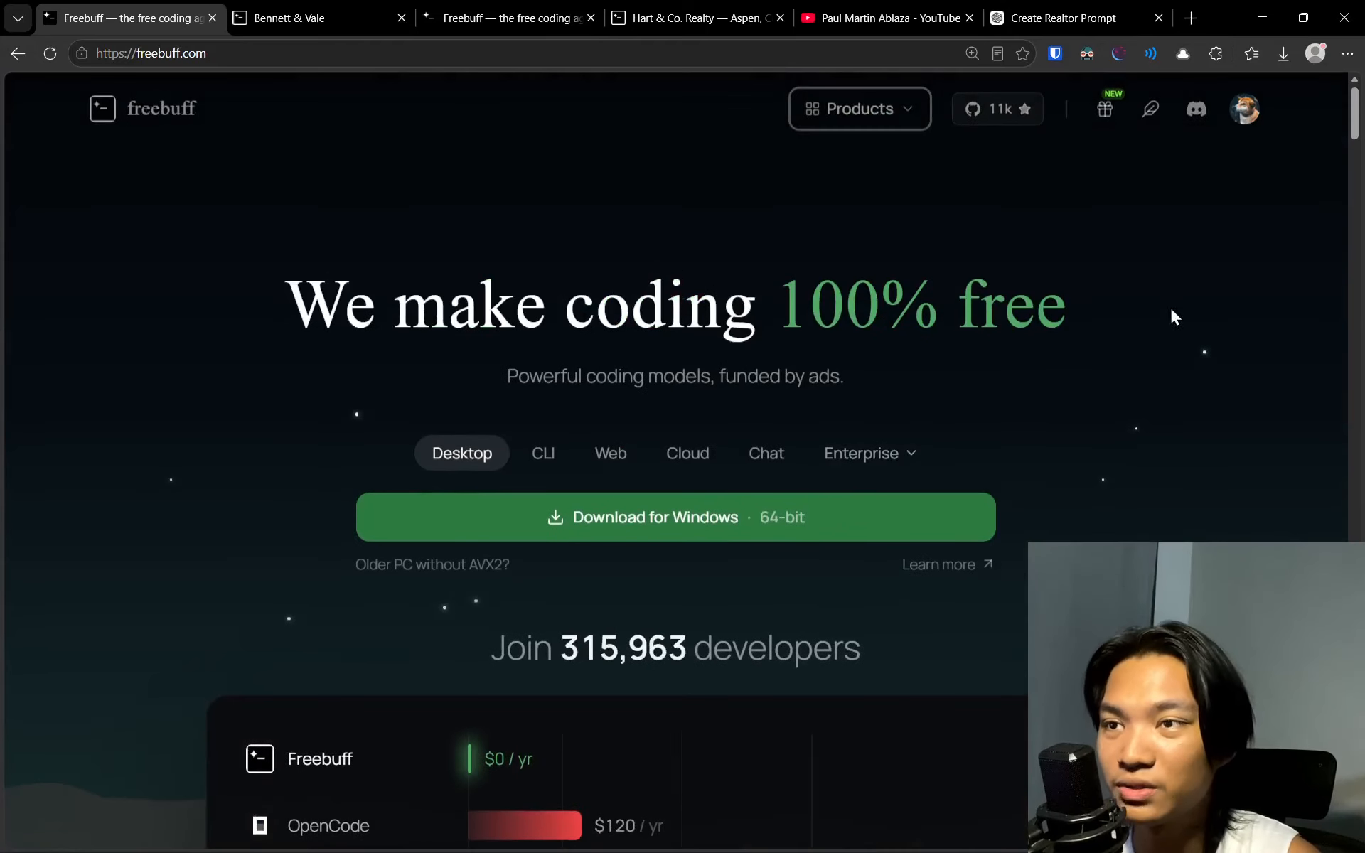
scroll(1172, 316, down, 15)
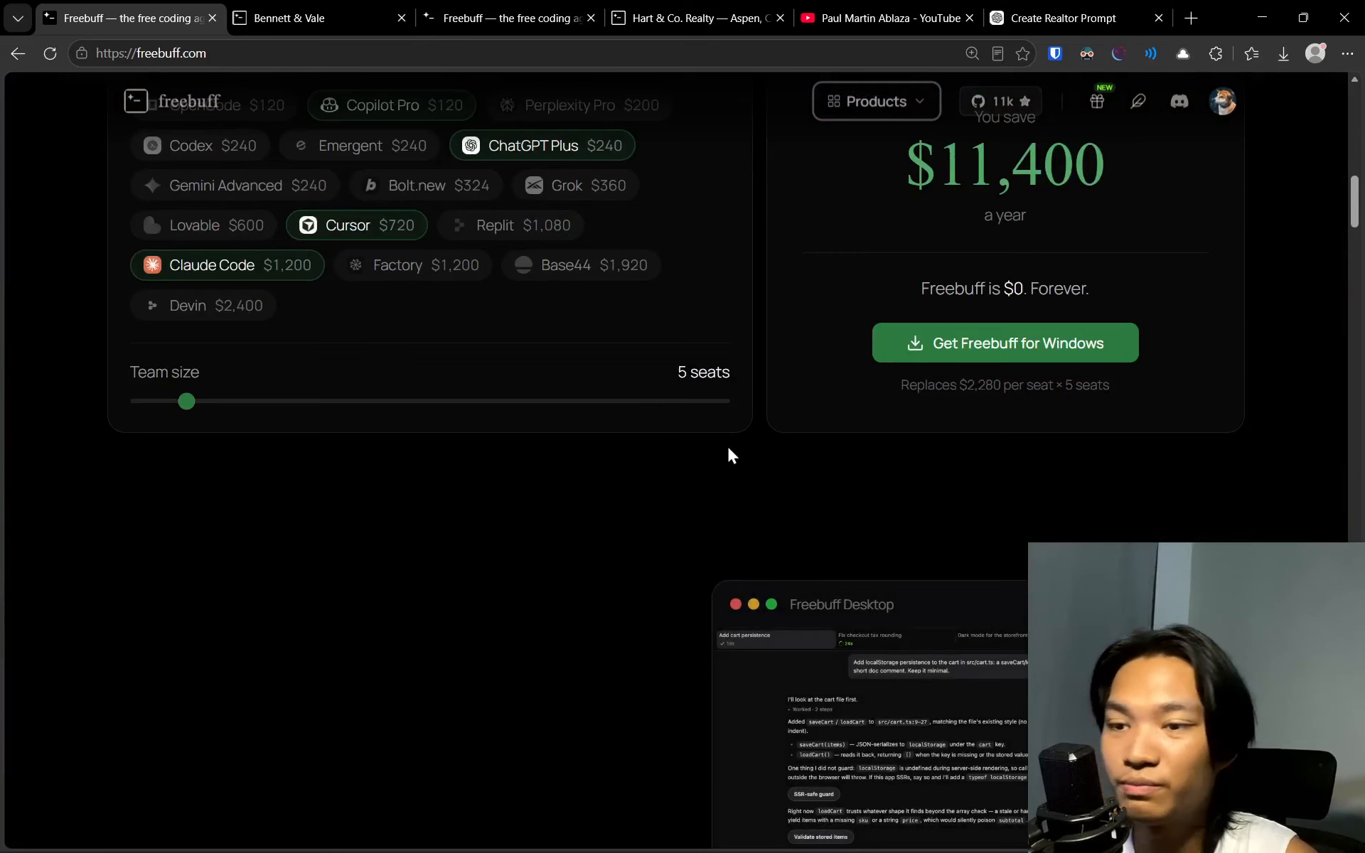
scroll(727, 455, down, 5)
Start the GitHub App installation for the Luxury Listings project and authorize Freebuff Web to access the GitHub account
click(467, 14)
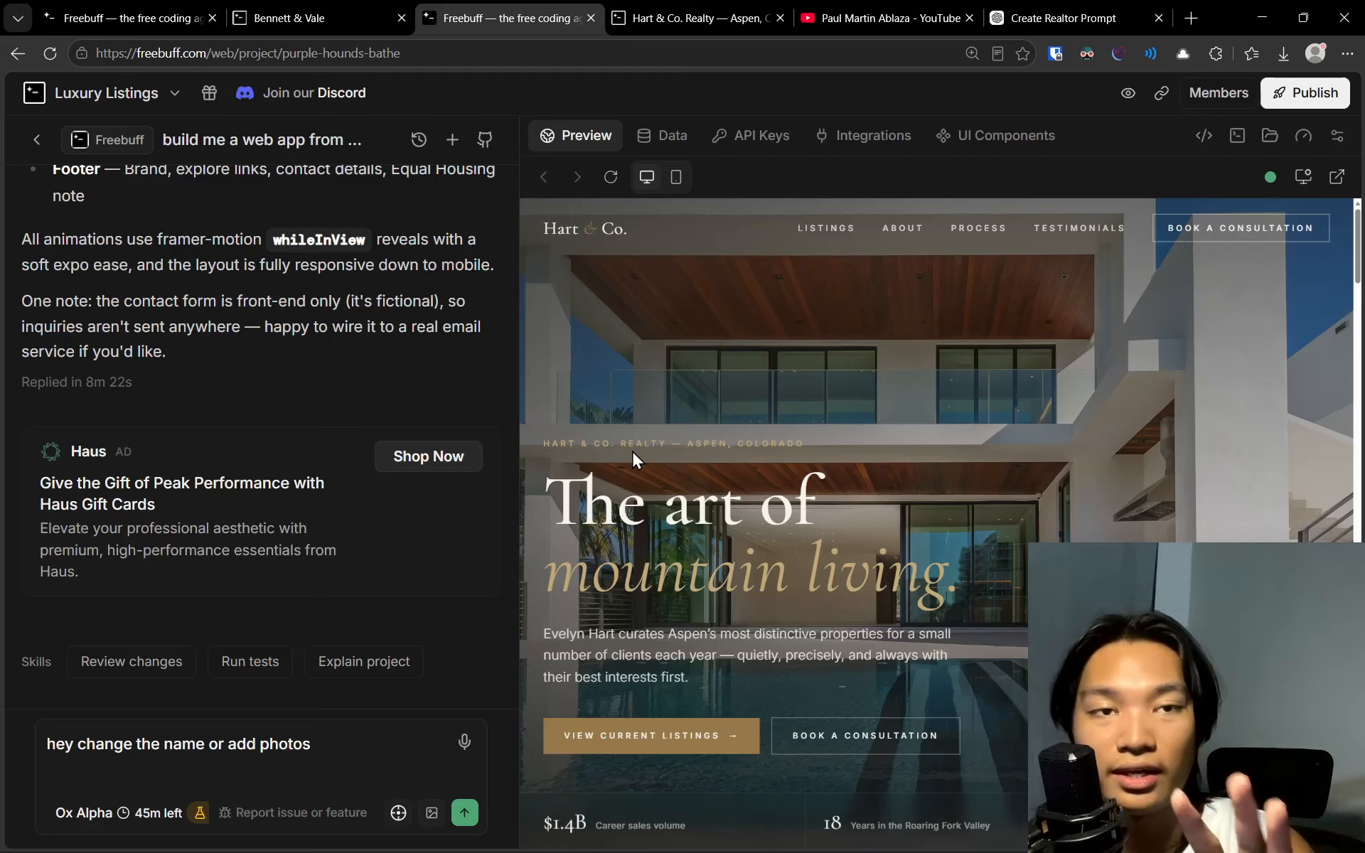
click(483, 145)
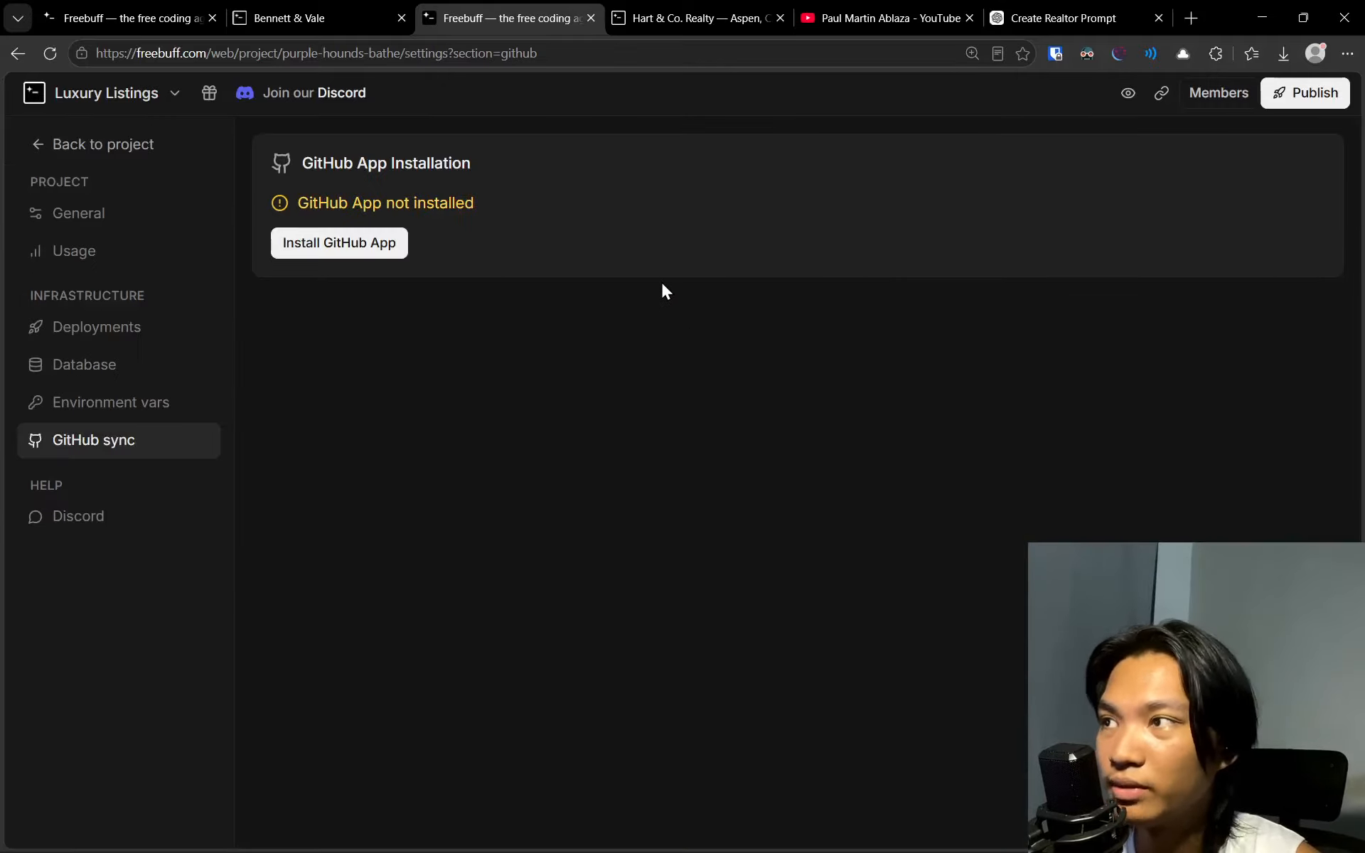
click(384, 245)
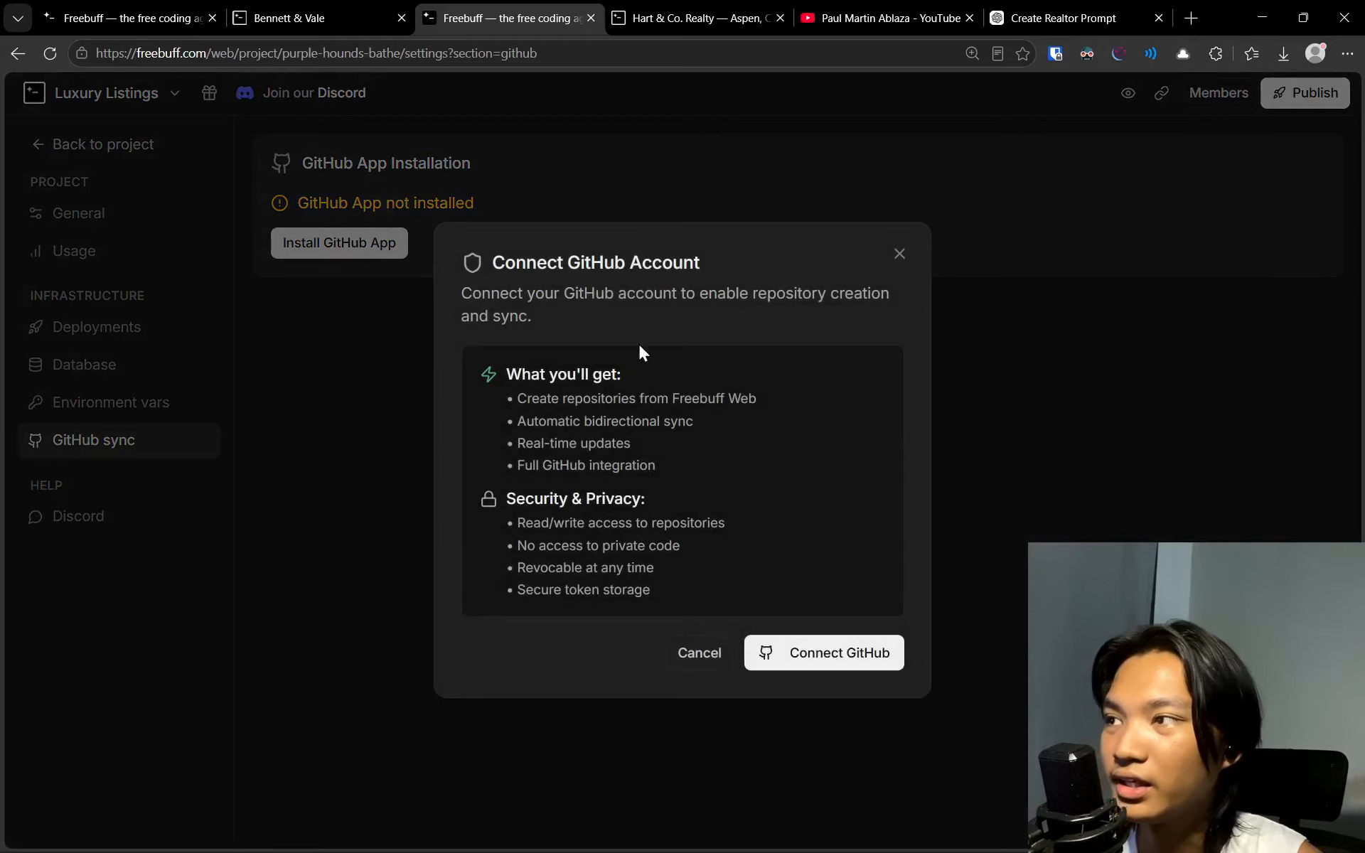
click(817, 654)
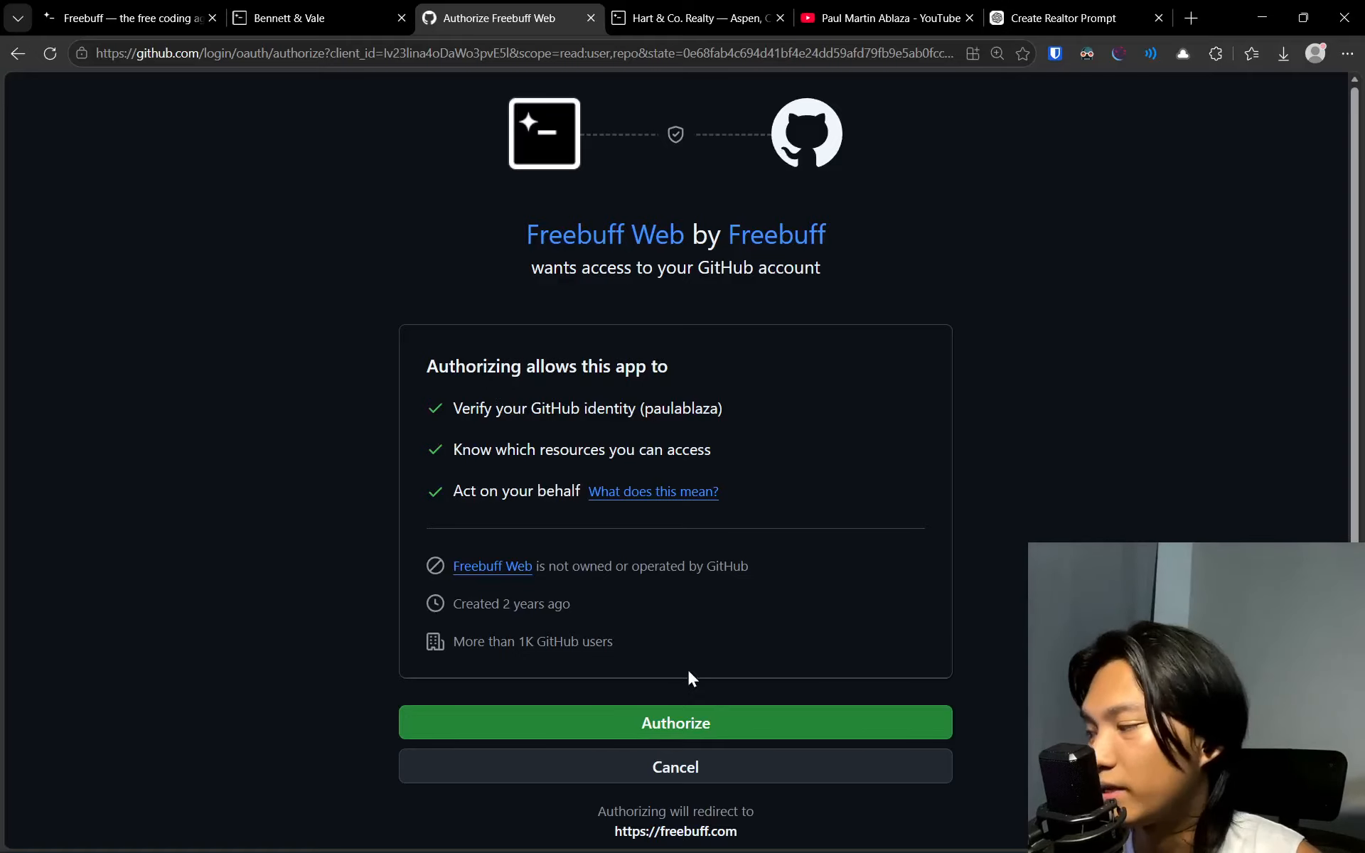
click(693, 725)
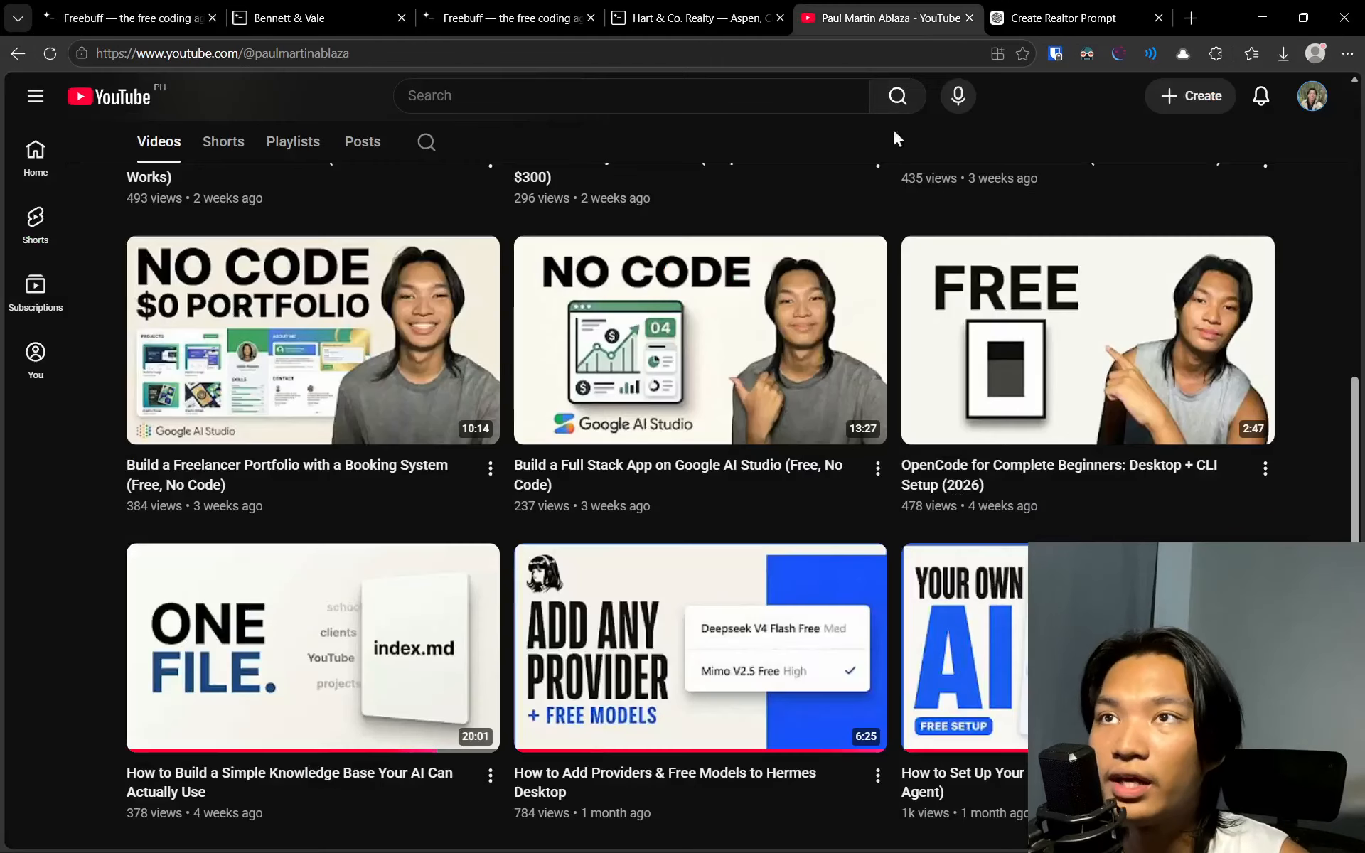
Look over the YouTube channel's latest videos and return to the Freebuff homepage
click(906, 6)
scroll(970, 711, up, 20)
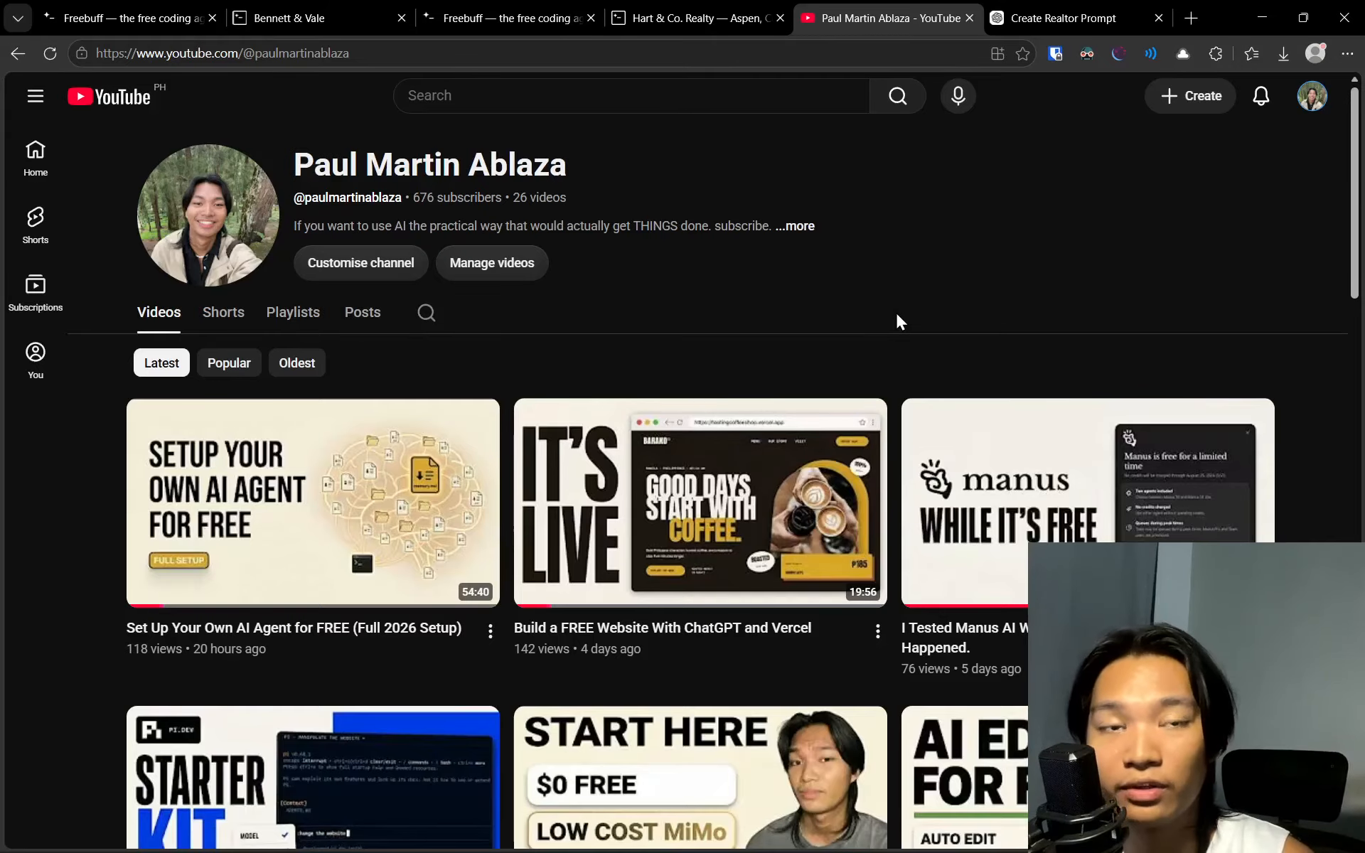
scroll(719, 306, down, 2)
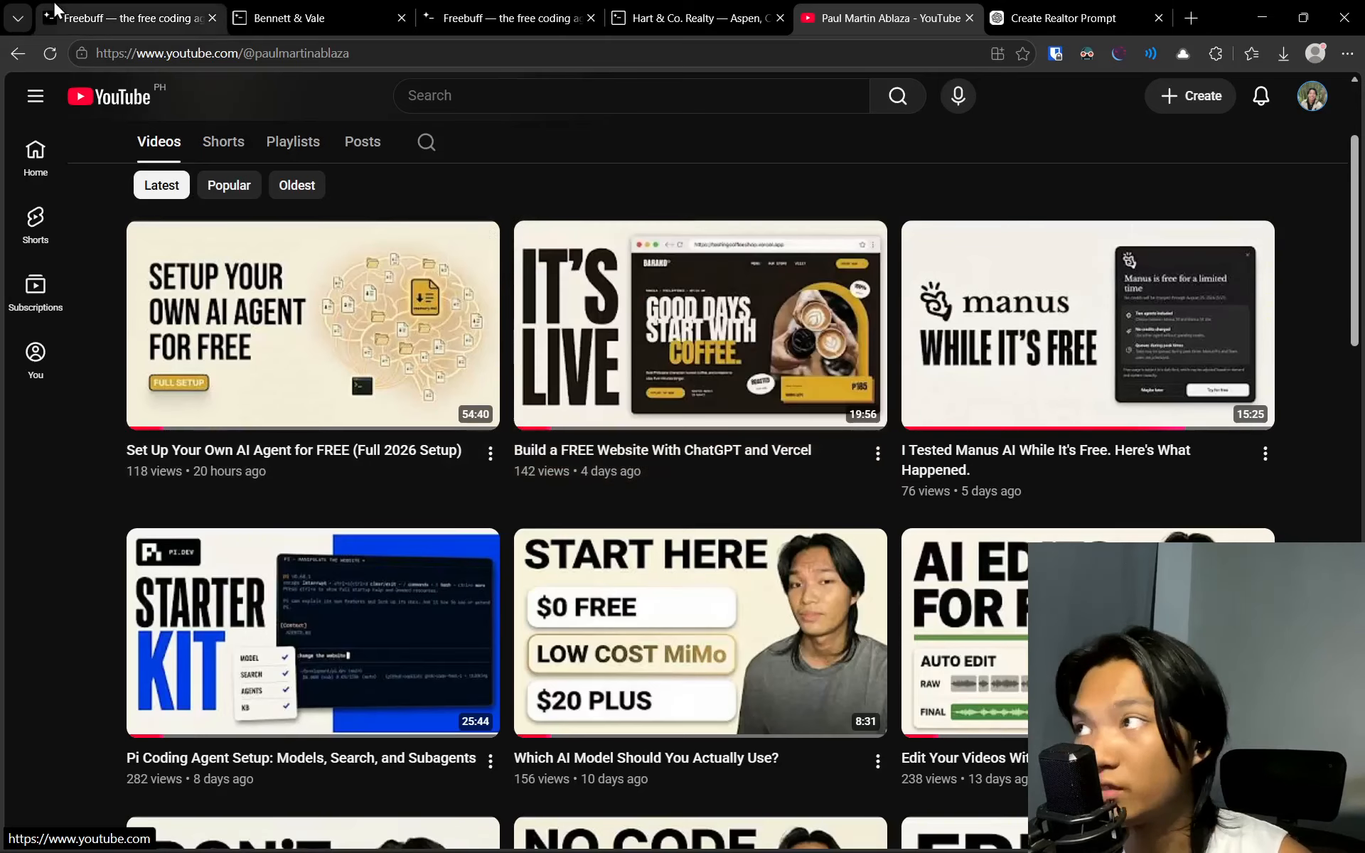
click(56, 7)
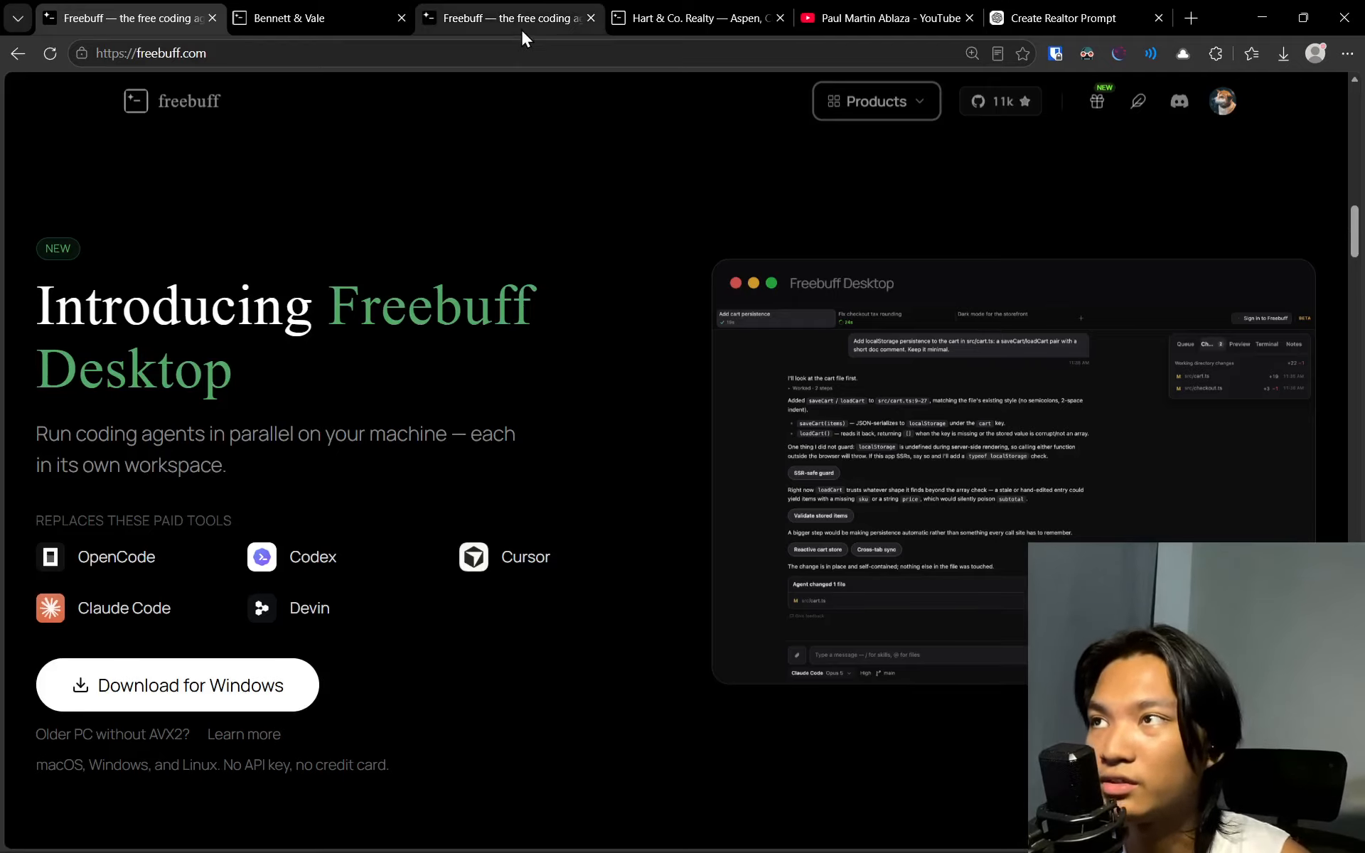
Install and authorize Freebuff Web on the personal GitHub account for all repositories, and return to the project's GitHub sync settings
click(500, 19)
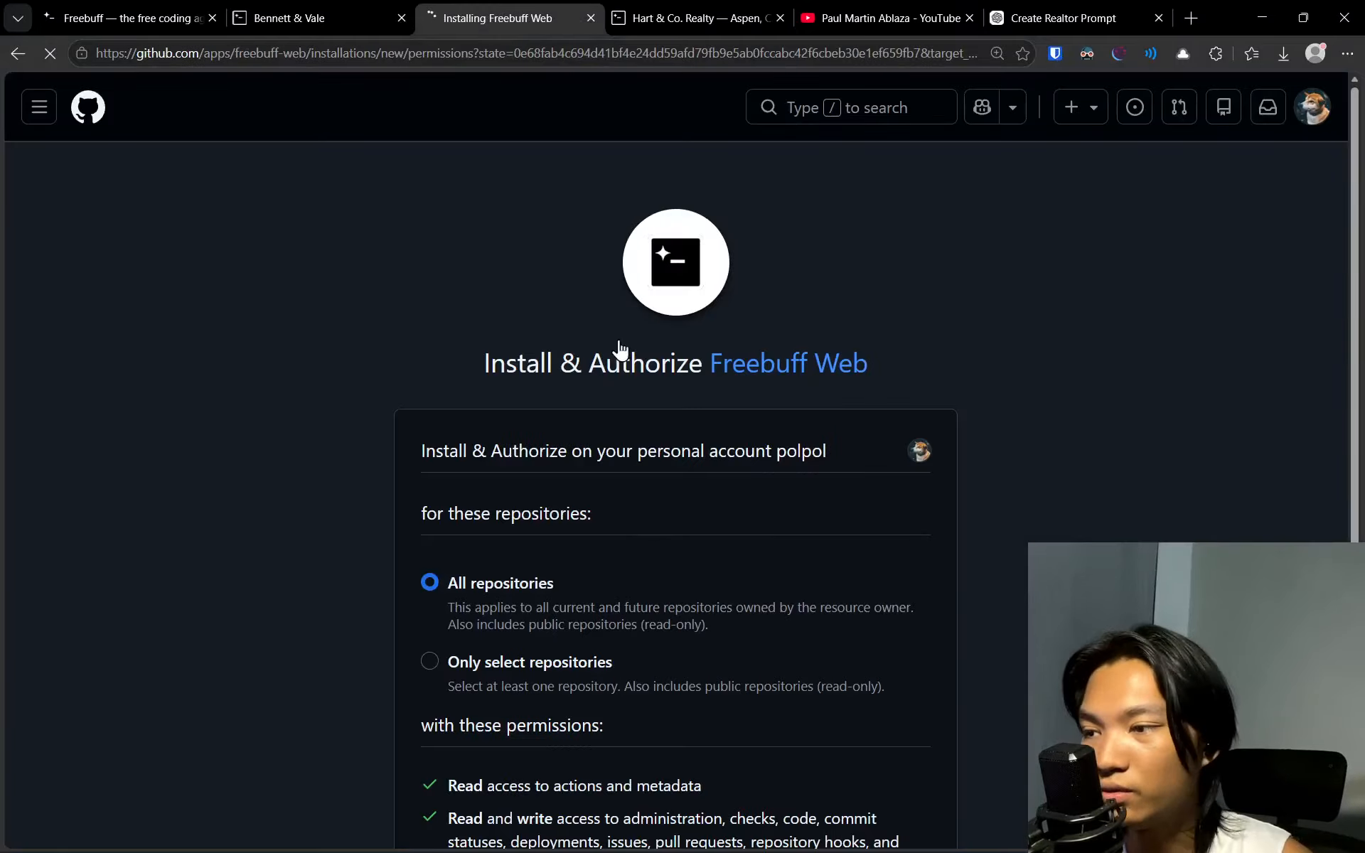
scroll(605, 363, down, 5)
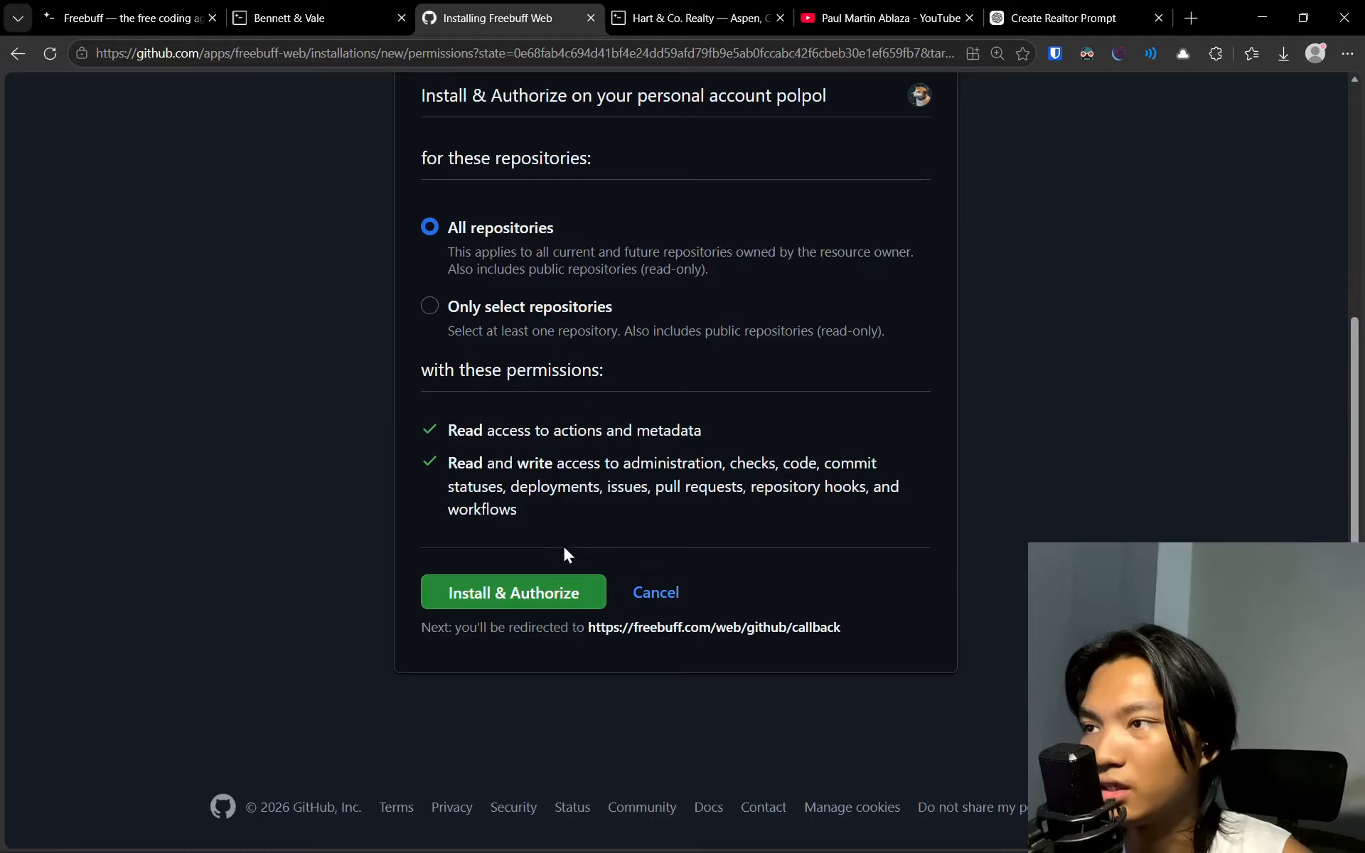
scroll(562, 544, up, 1)
click(526, 681)
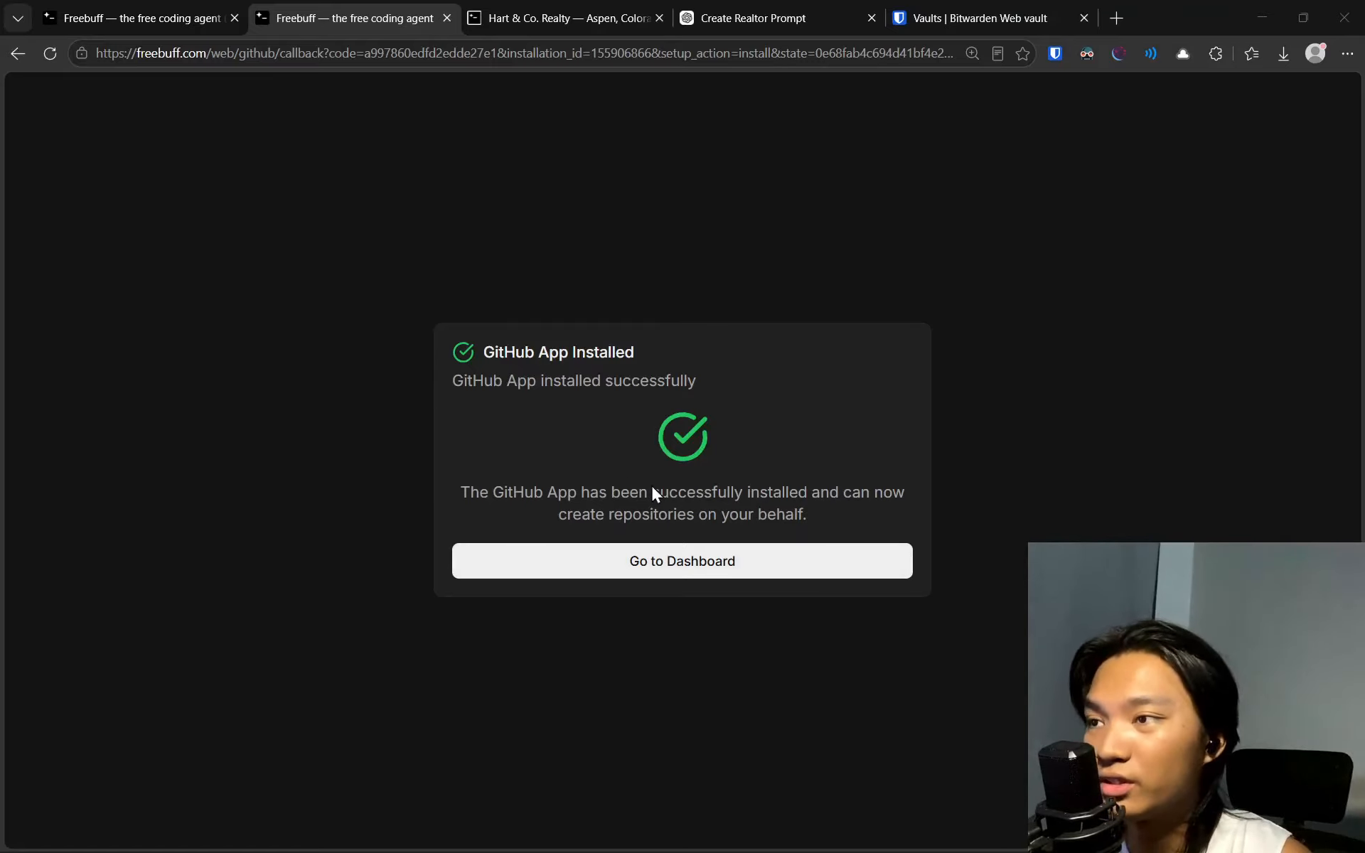
click(663, 567)
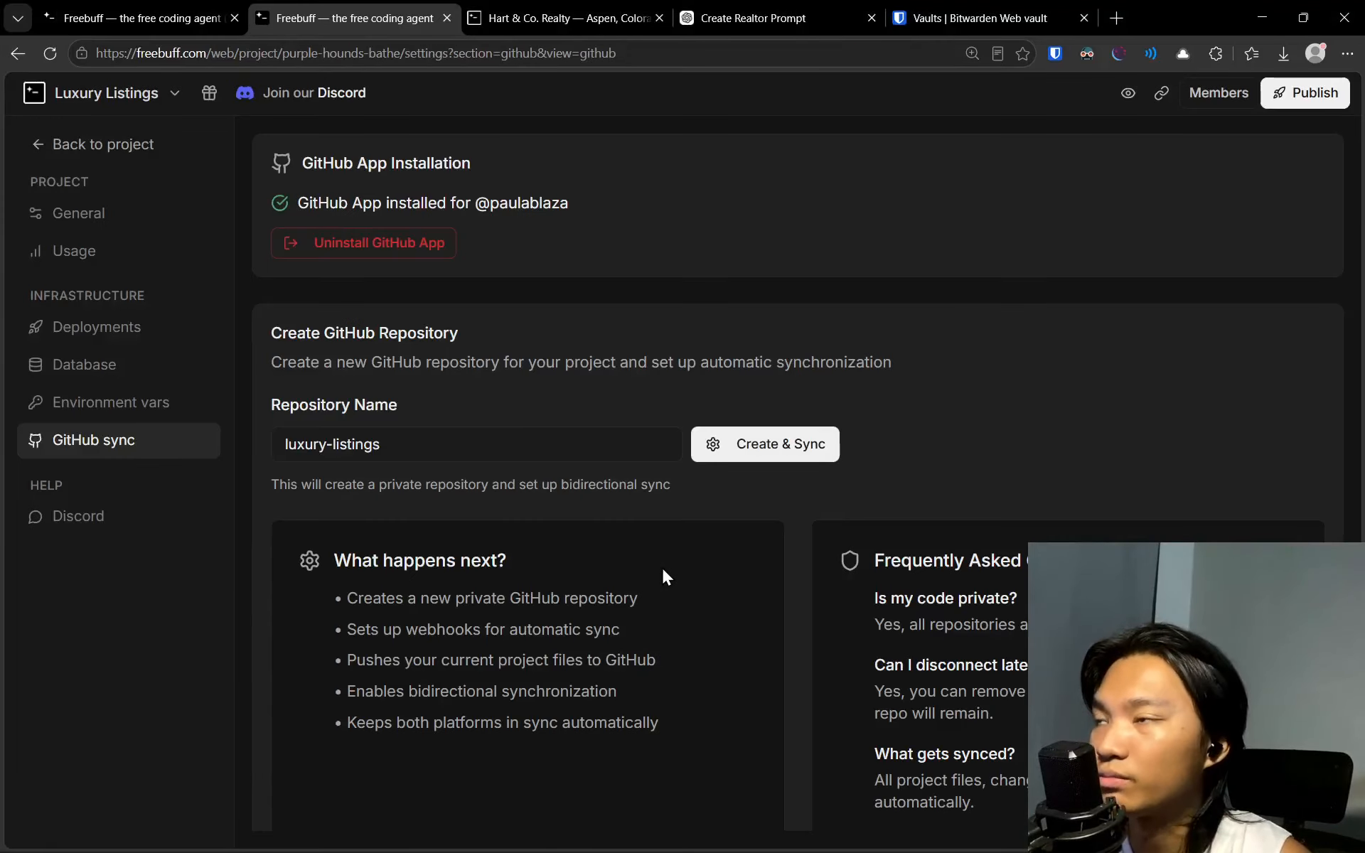
Create and sync a private GitHub repository named luxury-listings for the project
click(457, 447)
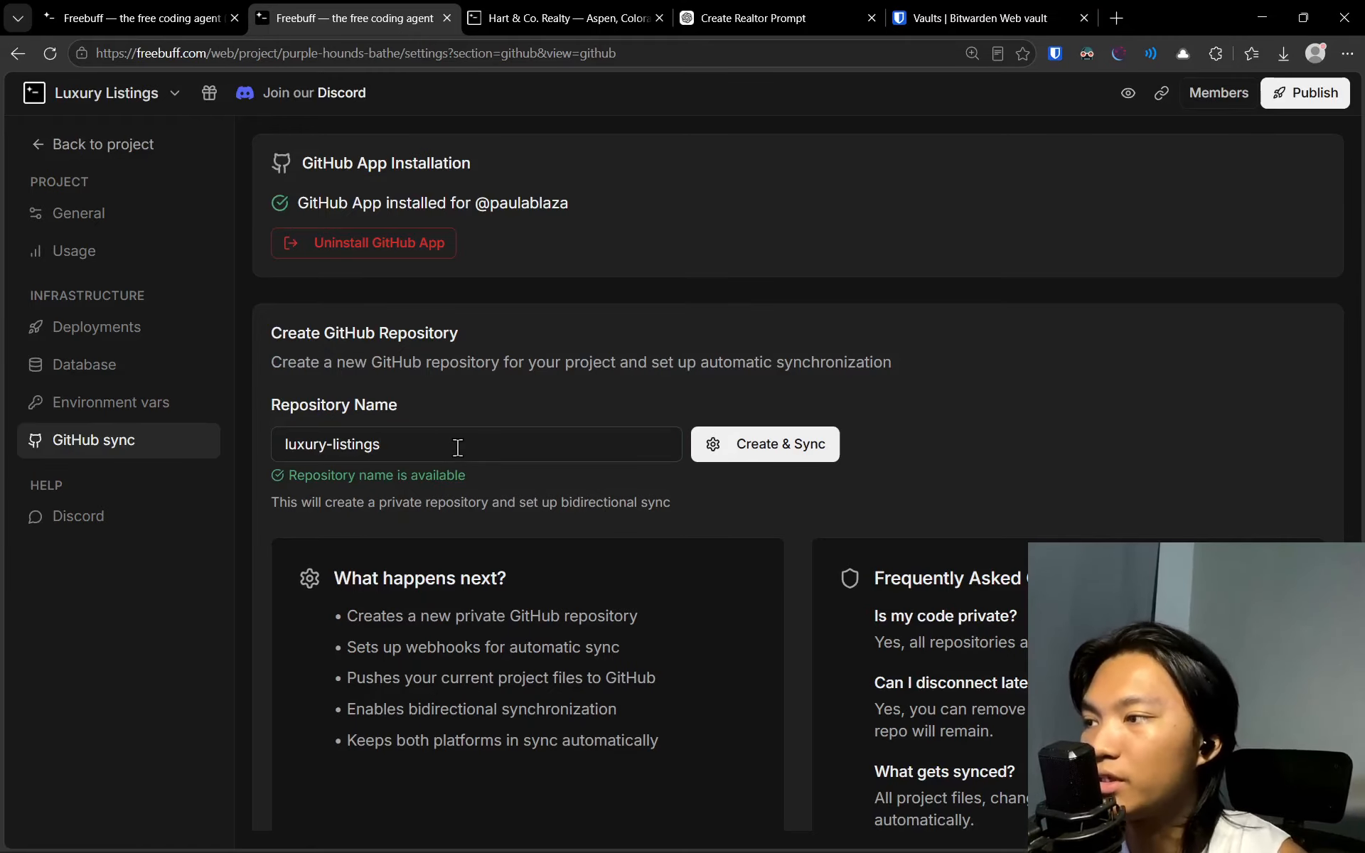
scroll(762, 420, down, 1)
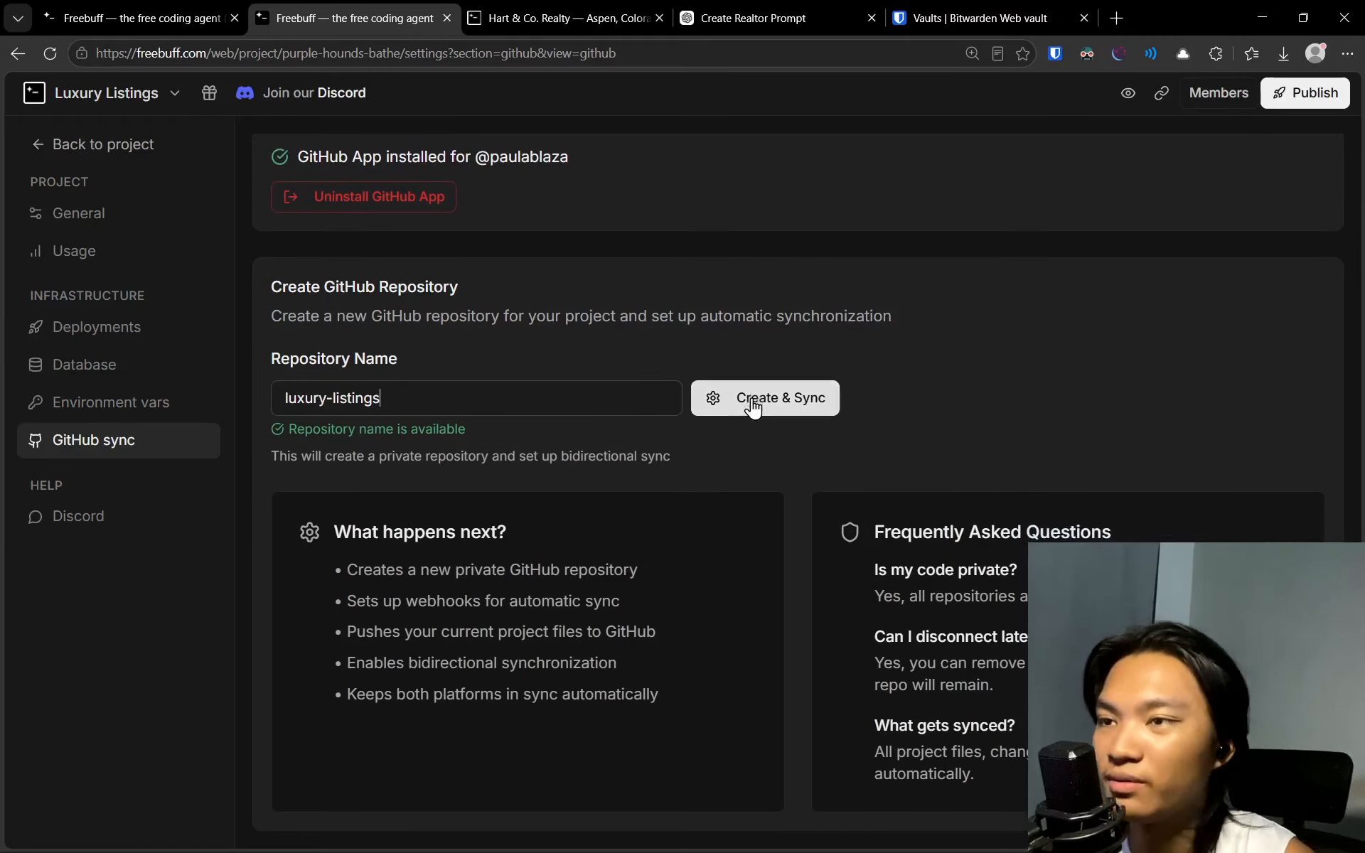
click(754, 396)
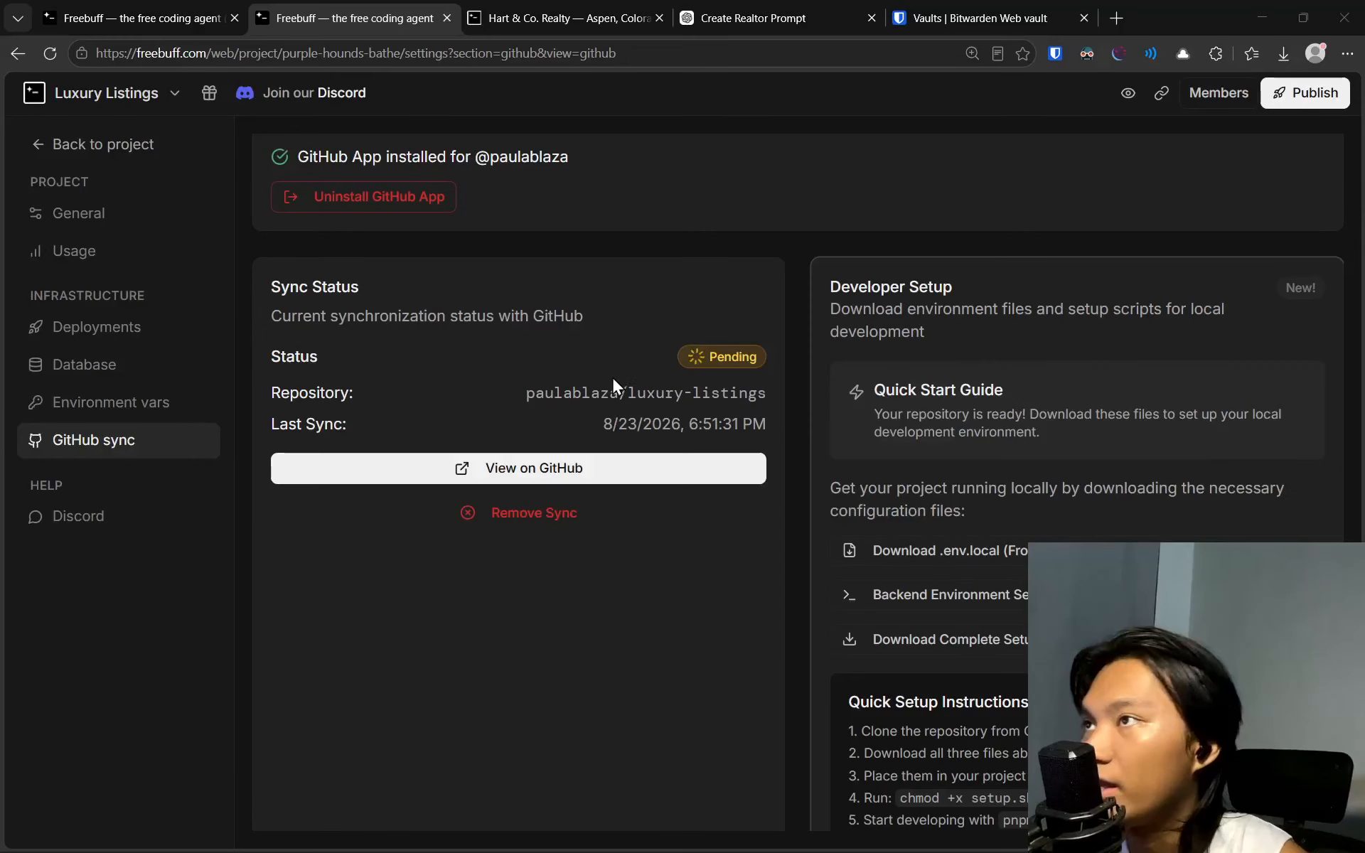
Open the synced luxury-listings repository on GitHub and look through its files
drag(524, 392, 748, 394)
click(535, 470)
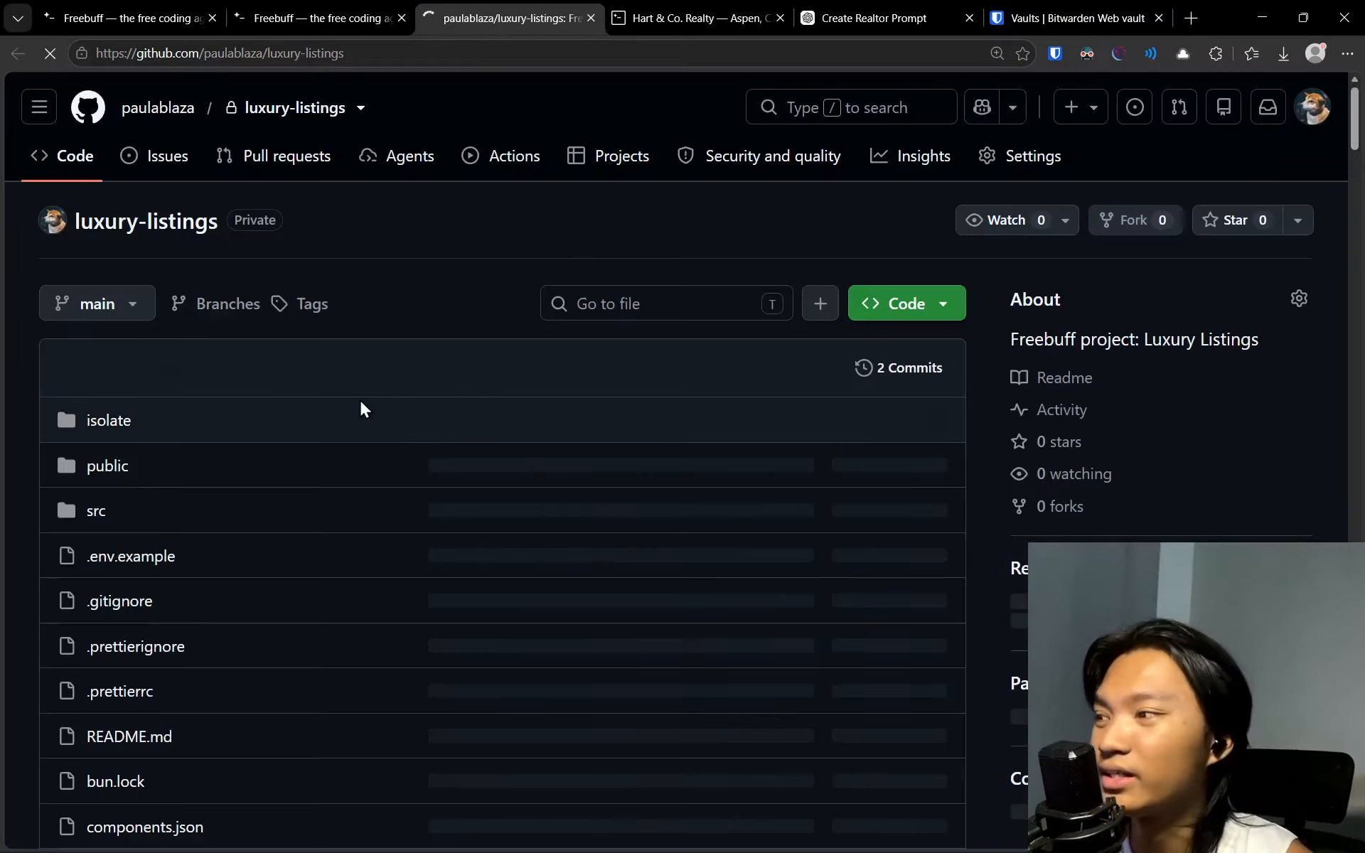
scroll(281, 317, down, 5)
scroll(281, 459, up, 4)
scroll(705, 514, down, 13)
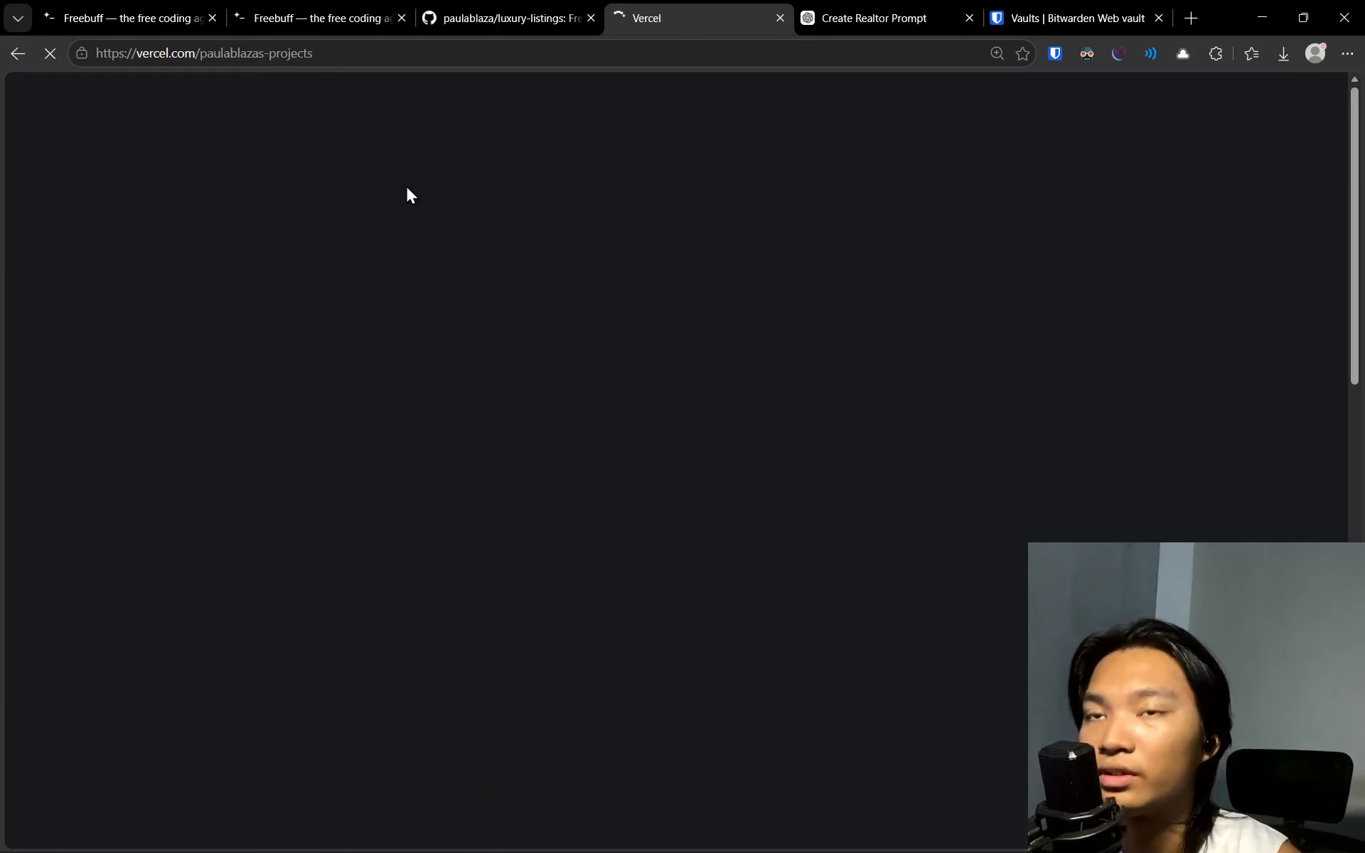
In Vercel, add a new project by importing the luxury-listings repository and deploy it
click(1211, 182)
click(1017, 216)
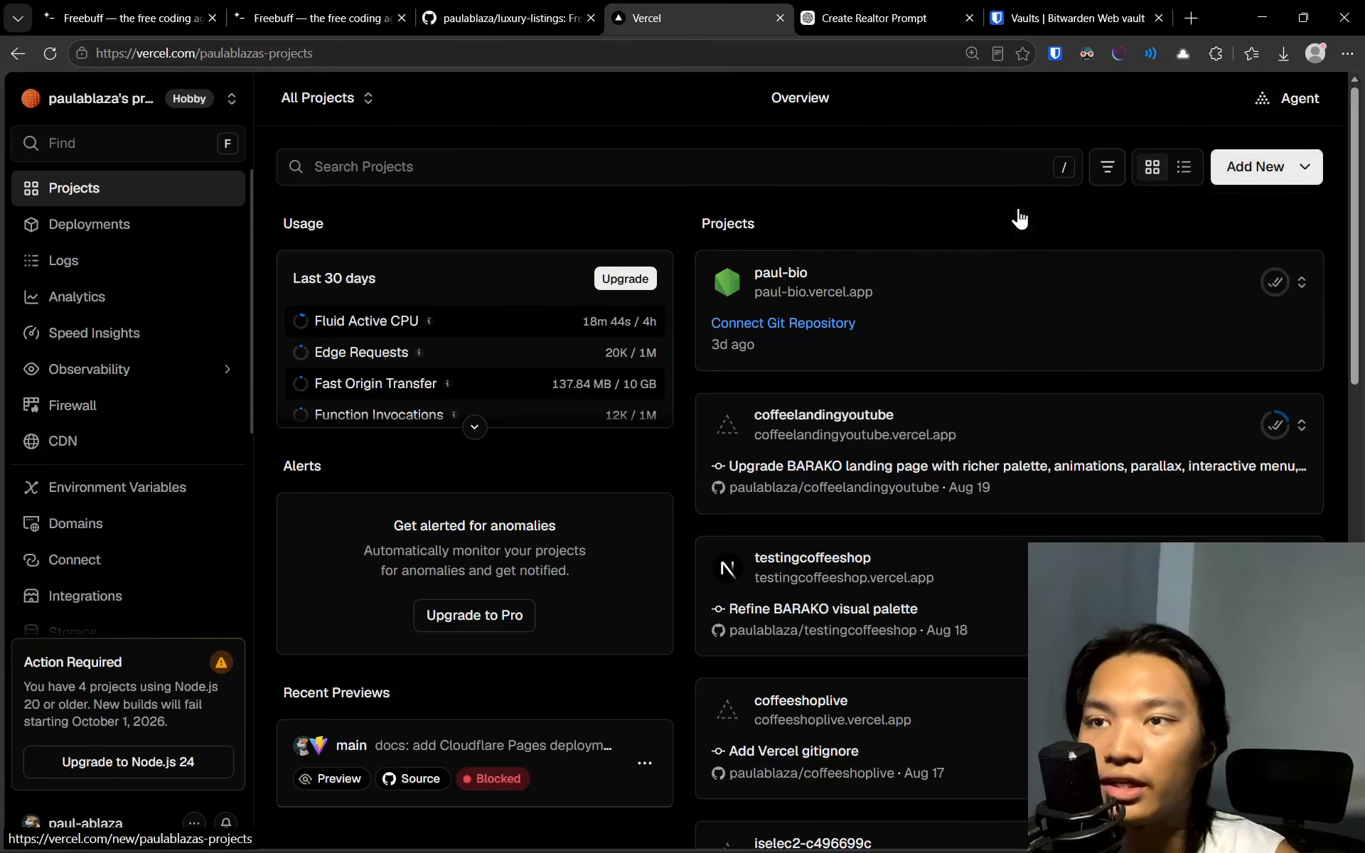
scroll(994, 258, down, 2)
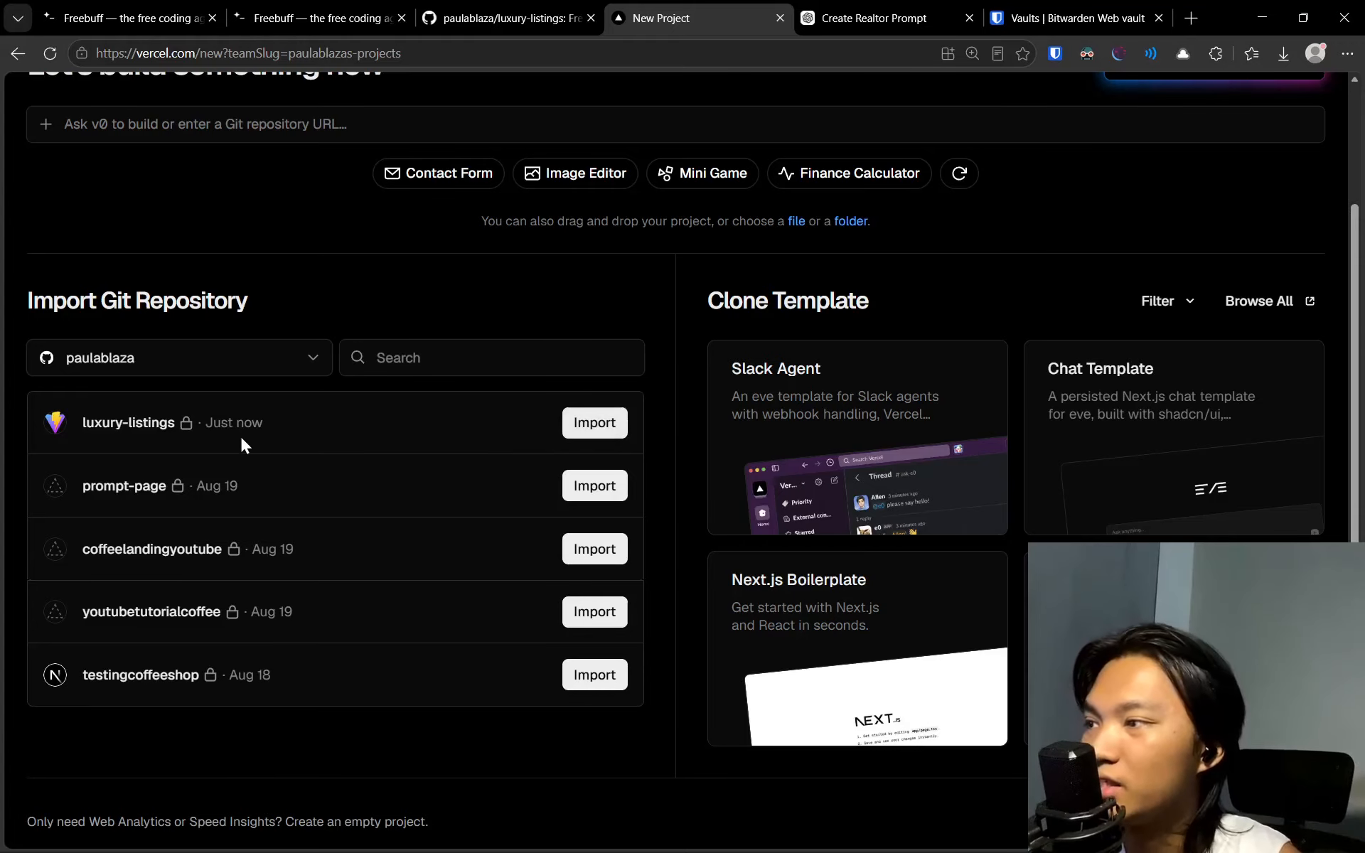
click(575, 435)
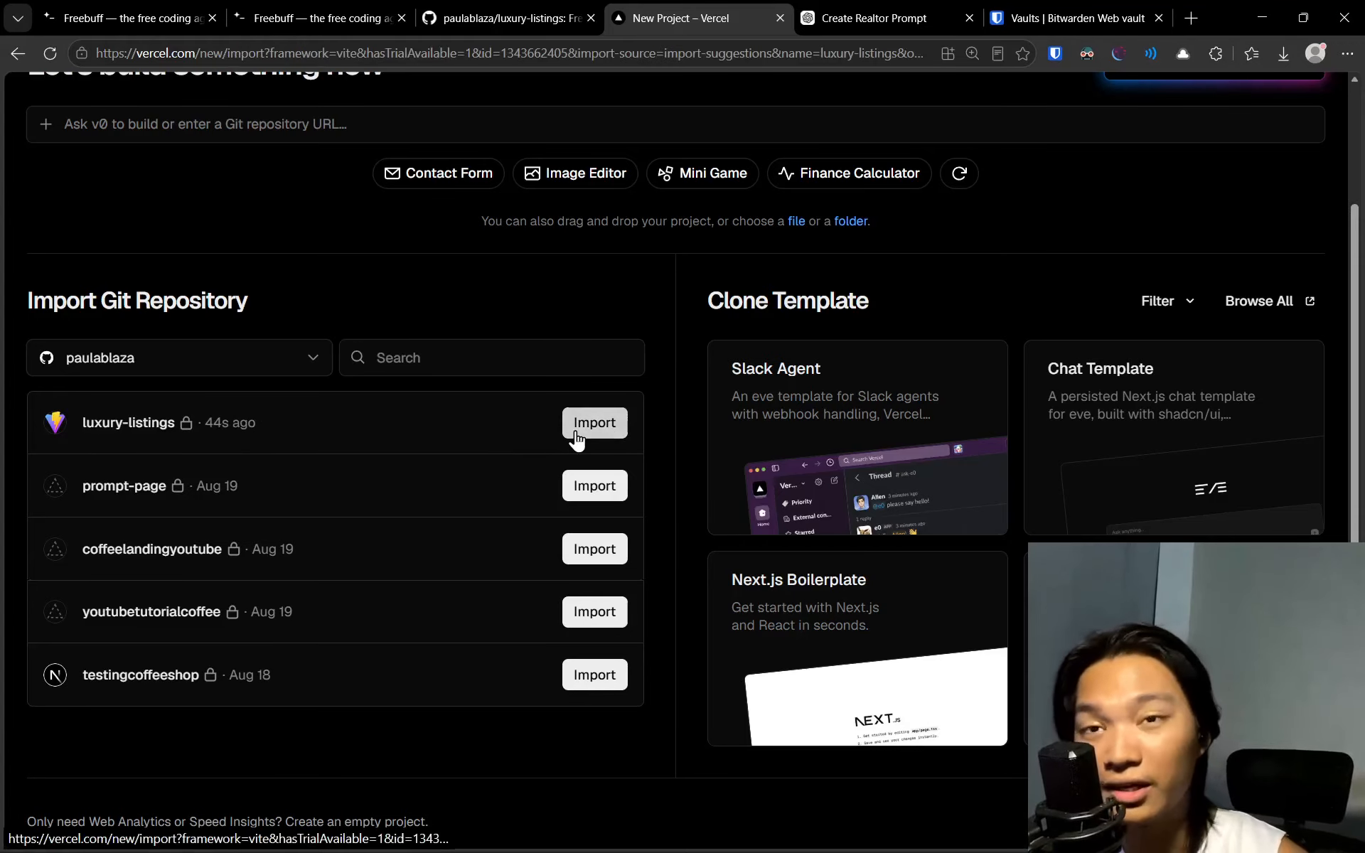
scroll(711, 483, down, 4)
click(807, 525)
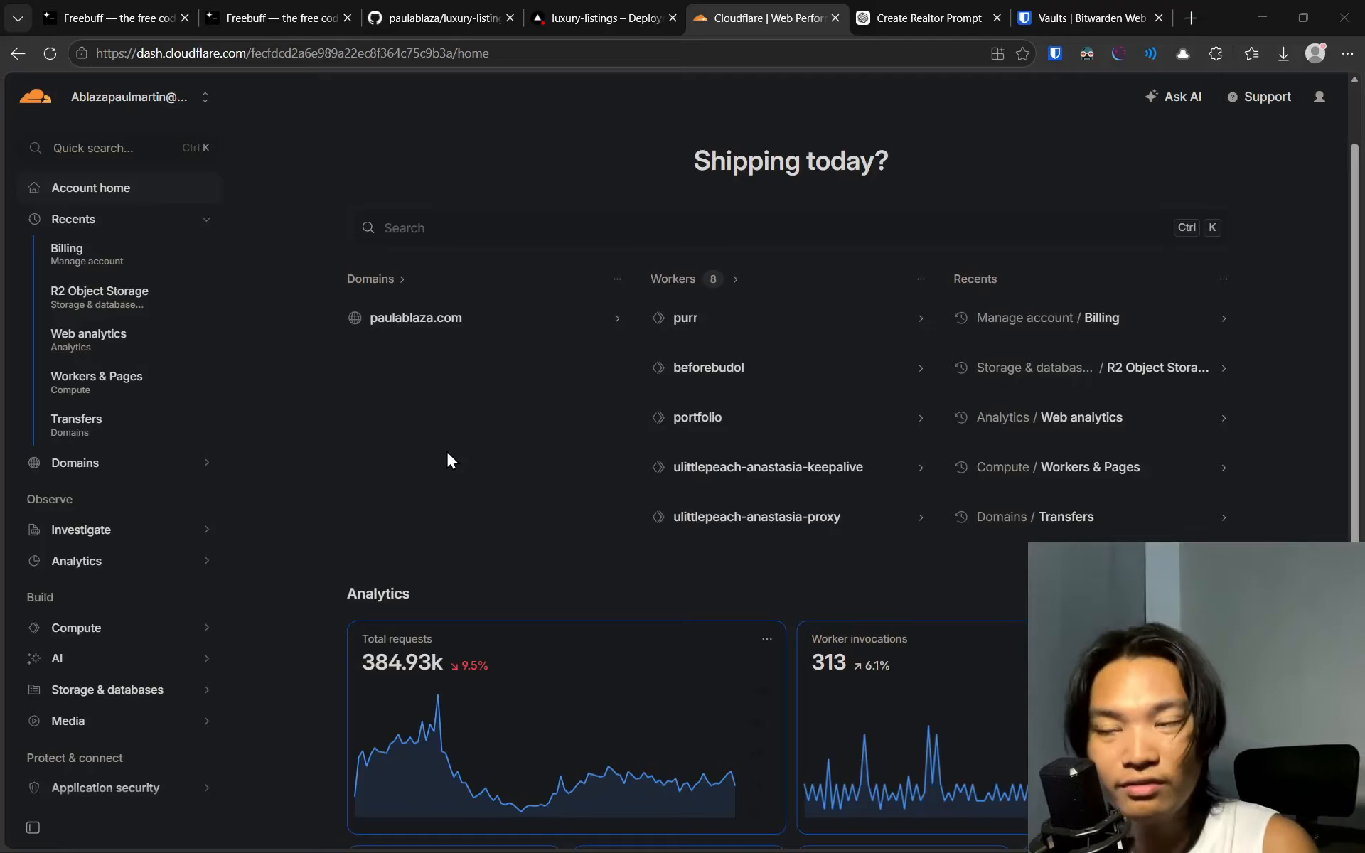
In Cloudflare, start a new Pages application from an existing GitHub repository and view the list of available repositories
click(121, 632)
click(112, 664)
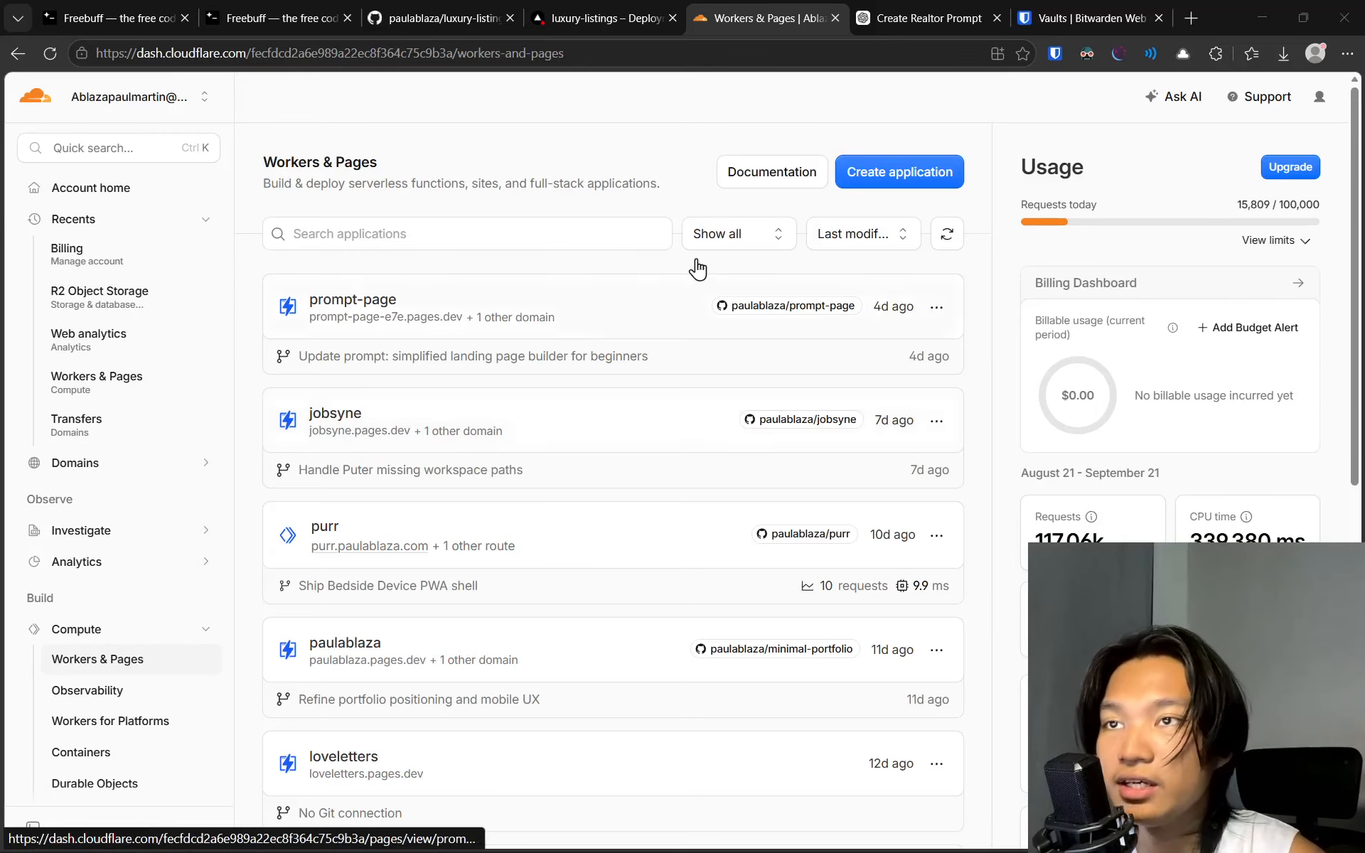
click(923, 190)
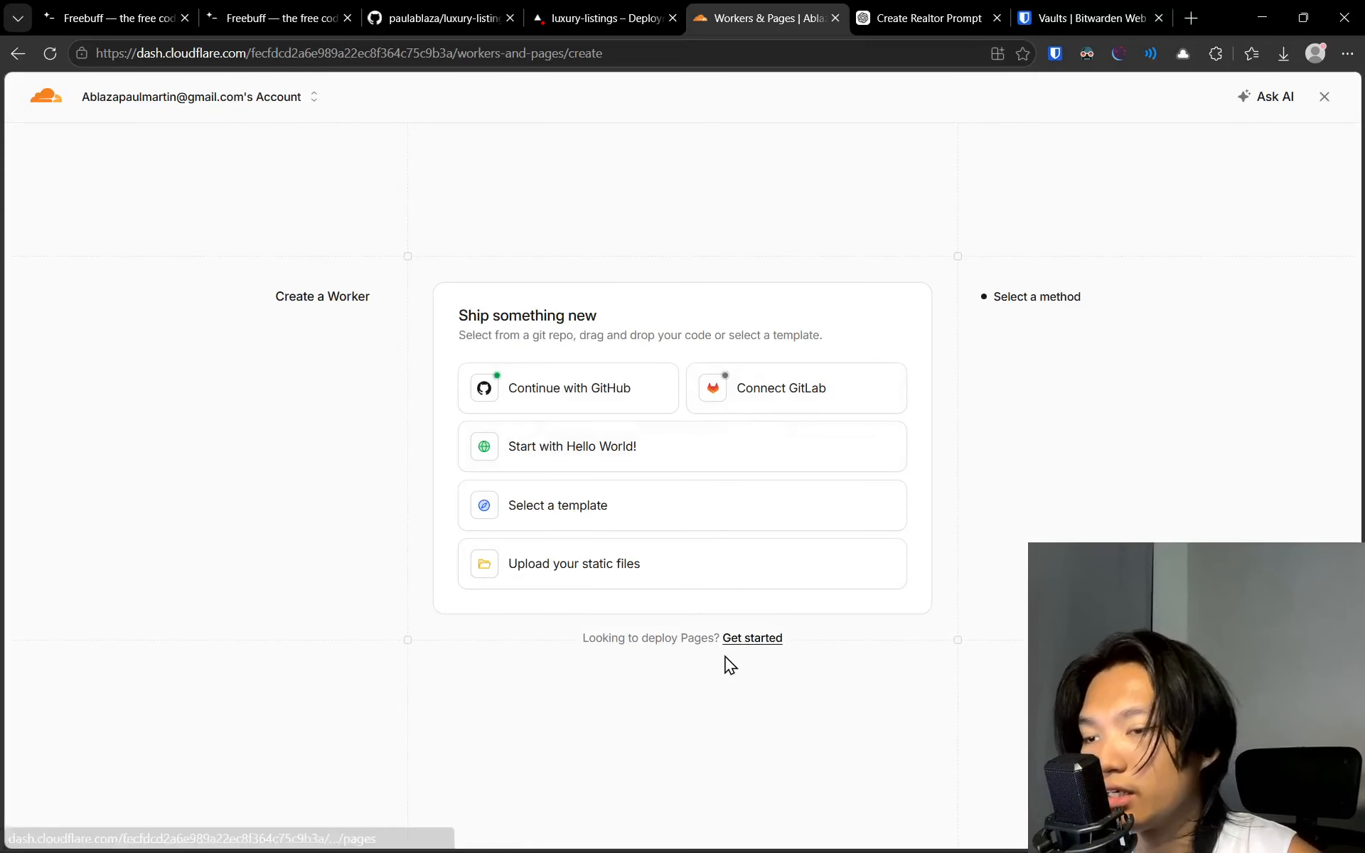
drag(587, 638, 693, 650)
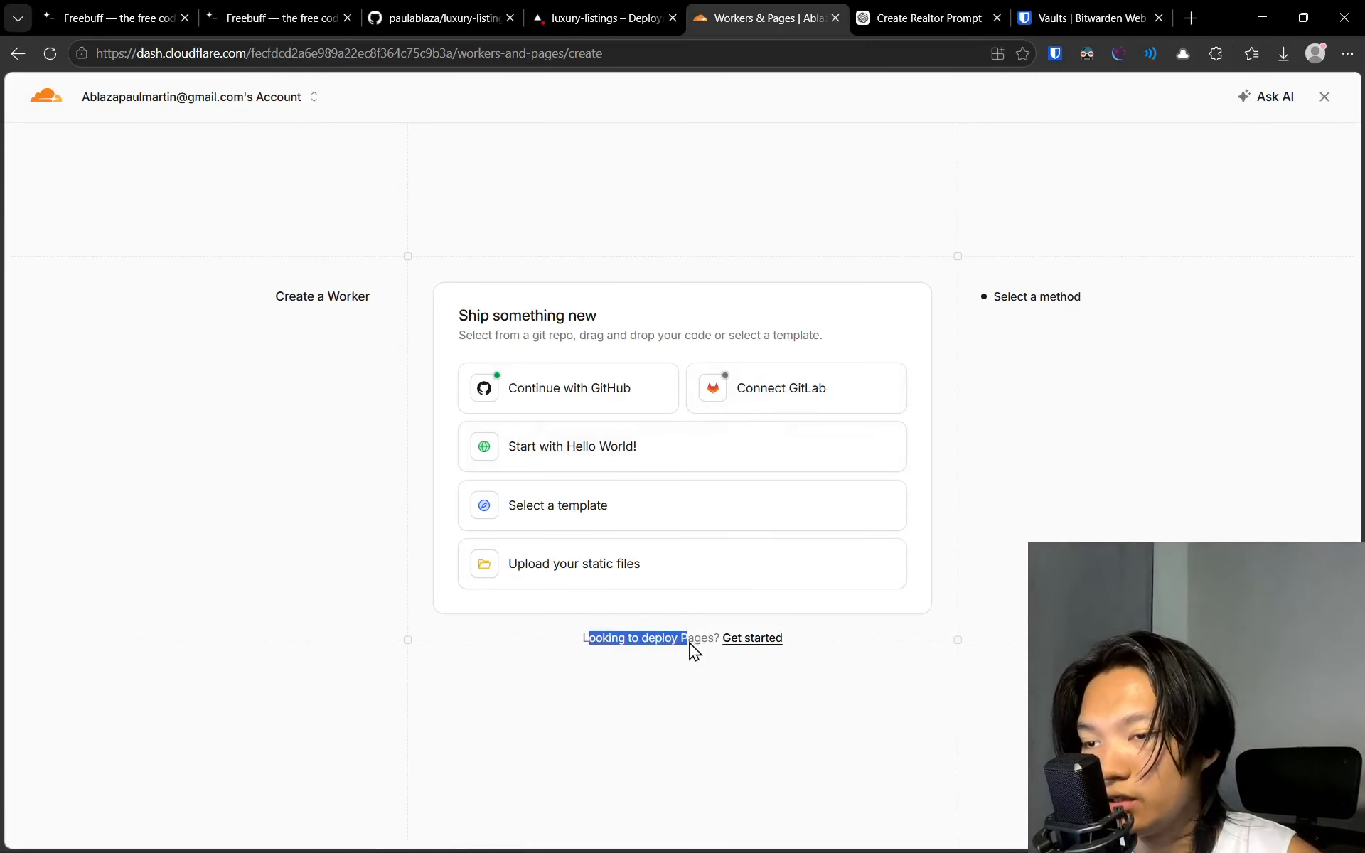
click(749, 642)
click(968, 332)
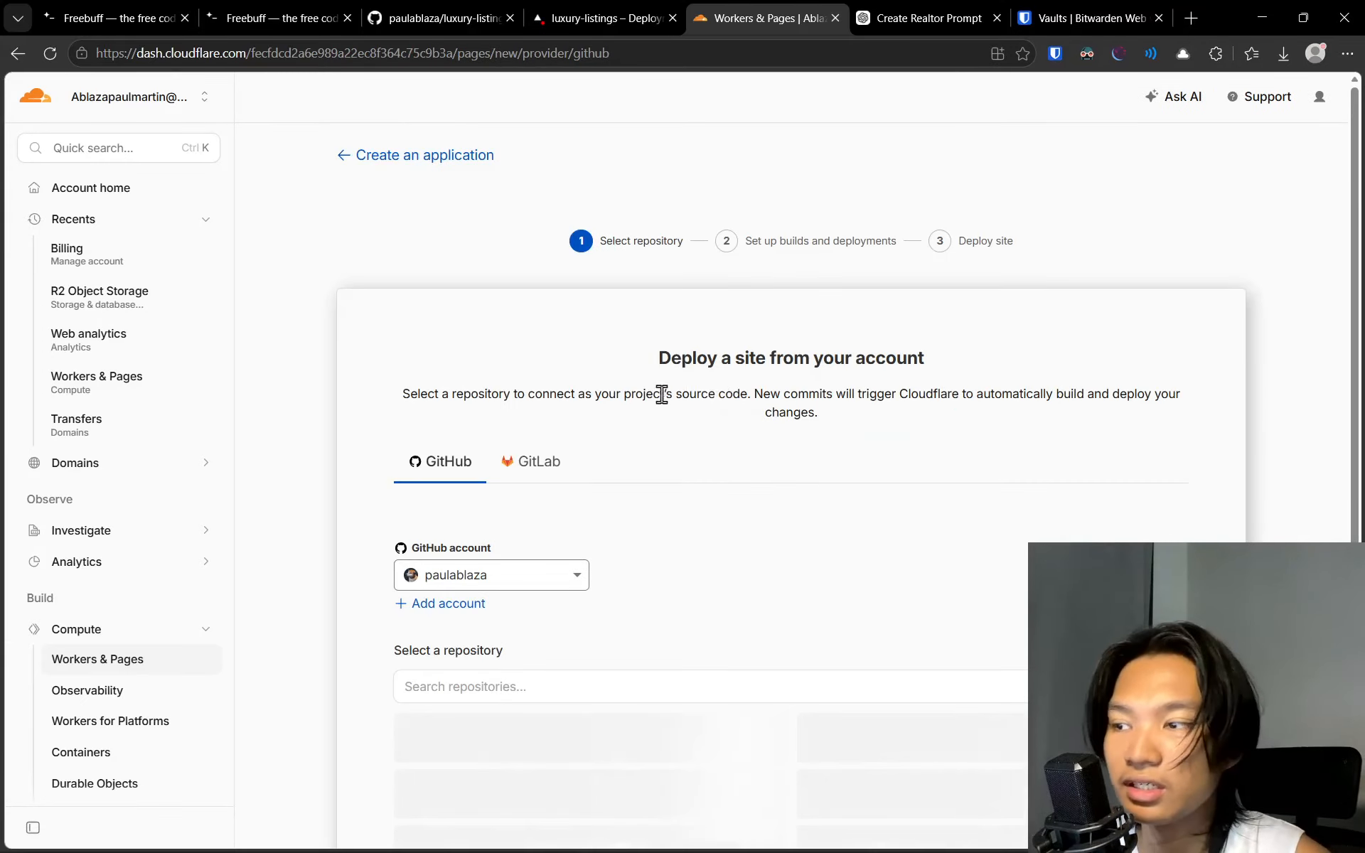
scroll(597, 454, down, 5)
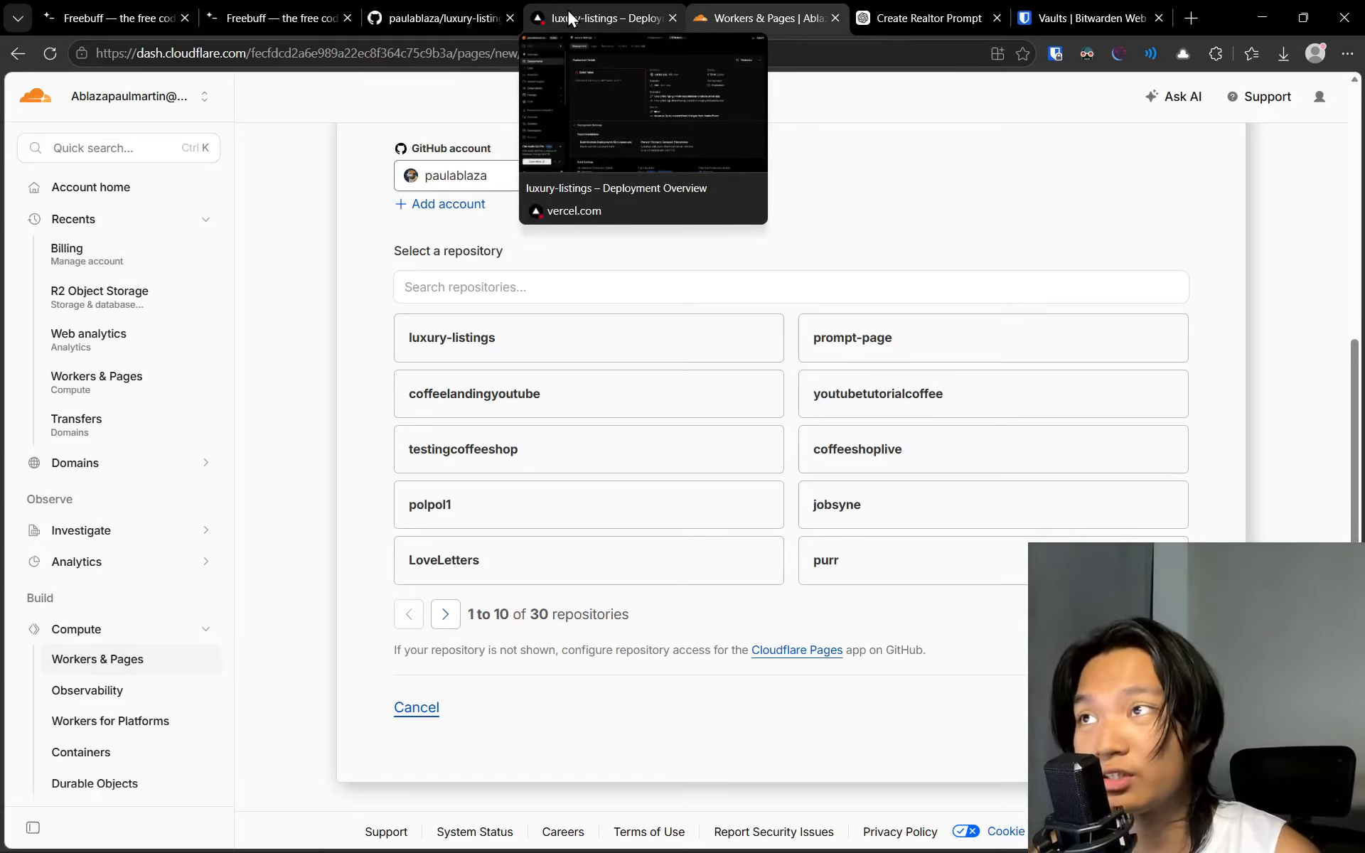
Examine the build logs of the luxury-listings deployment in Vercel for errors
click(569, 11)
scroll(575, 590, up, 5)
scroll(595, 581, up, 3)
scroll(634, 432, up, 7)
scroll(624, 512, down, 11)
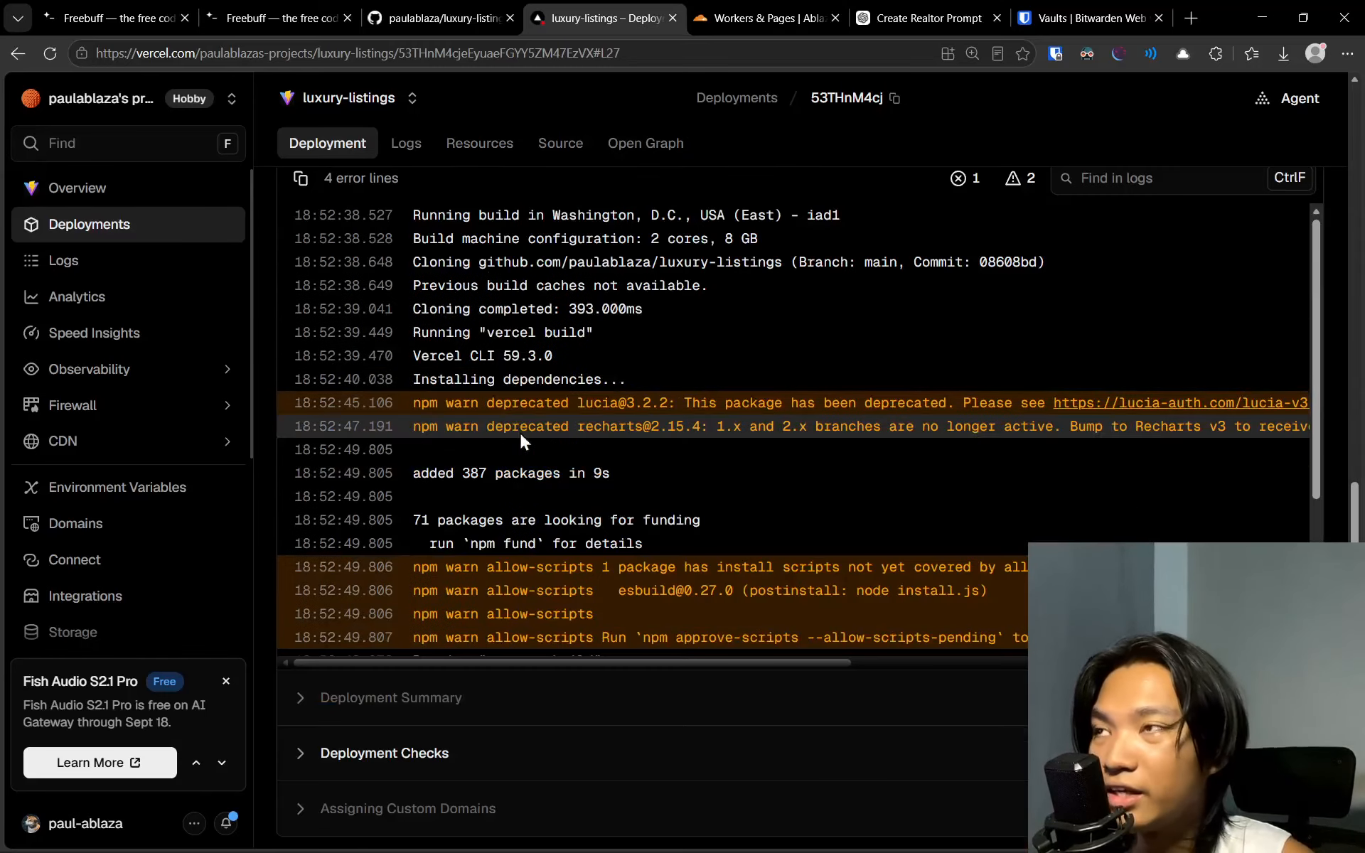
Replace the draft chat message in the Freebuff Luxury Listings project with "we got an error deploying it on vercel"
click(272, 3)
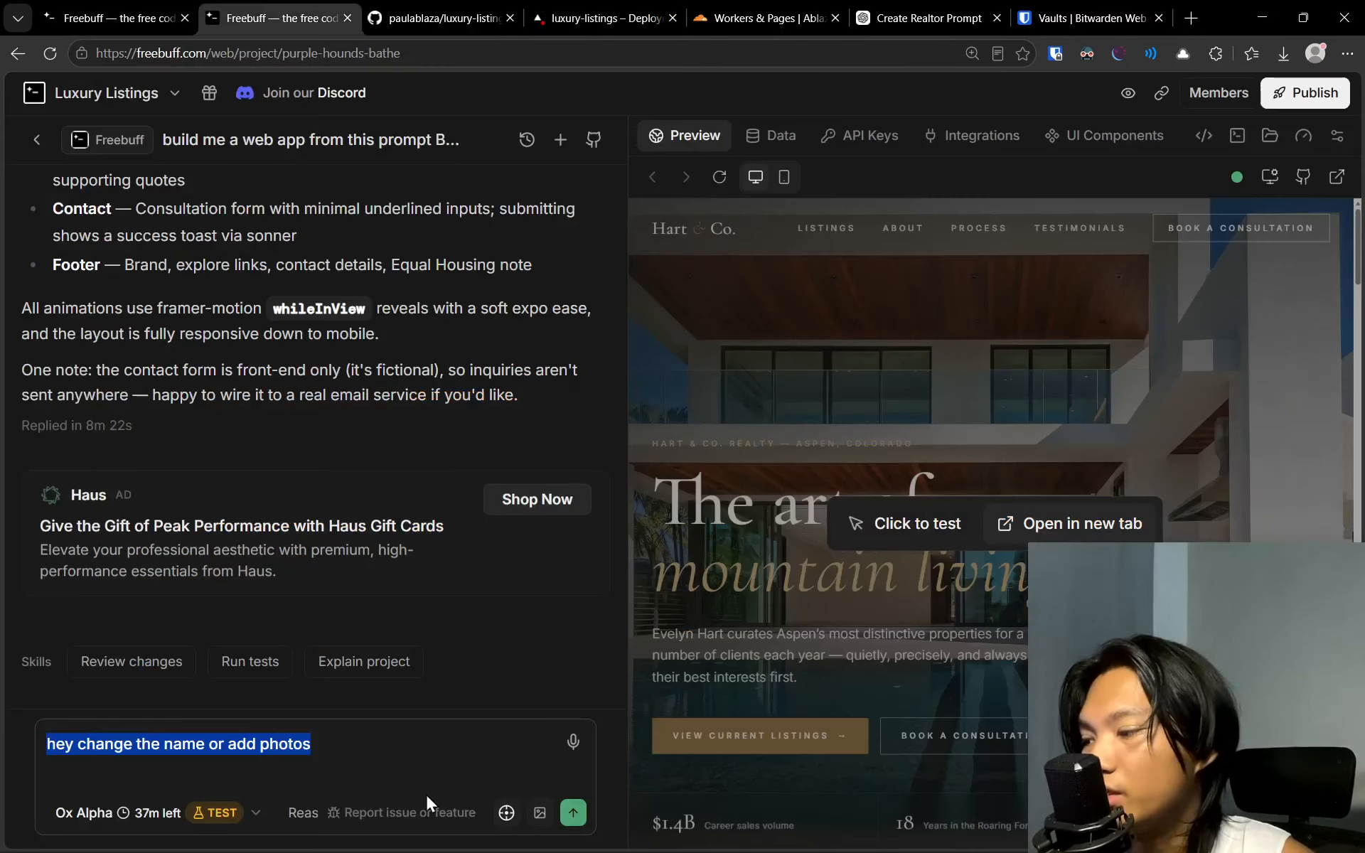
click(342, 751)
key(ctrl+BackSpace)
key(ctrl+BackSpace)
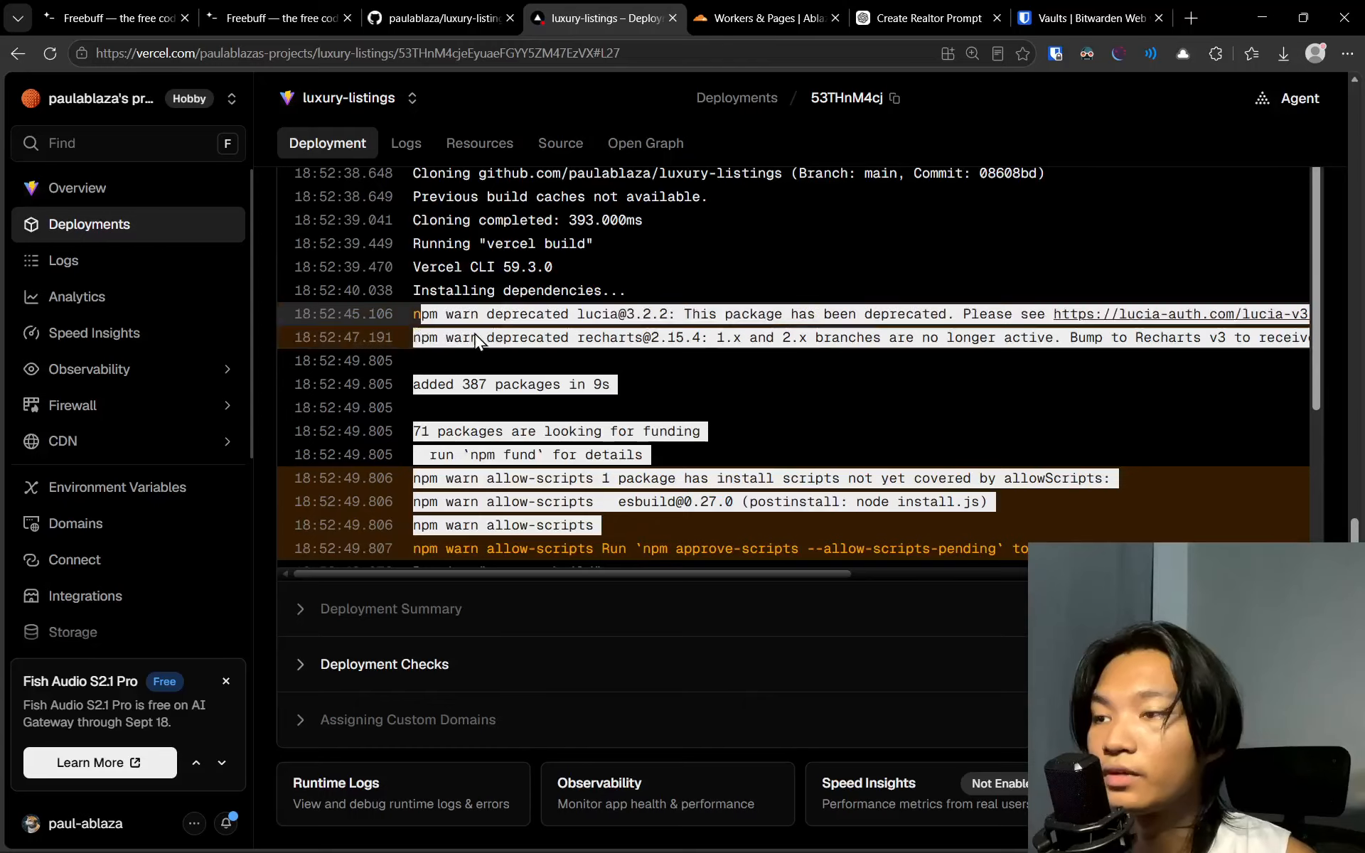
Copy the Vercel build log errors into the Freebuff chat message and send it to Ox Alpha
scroll(475, 335, up, 5)
drag(475, 334, 308, 439)
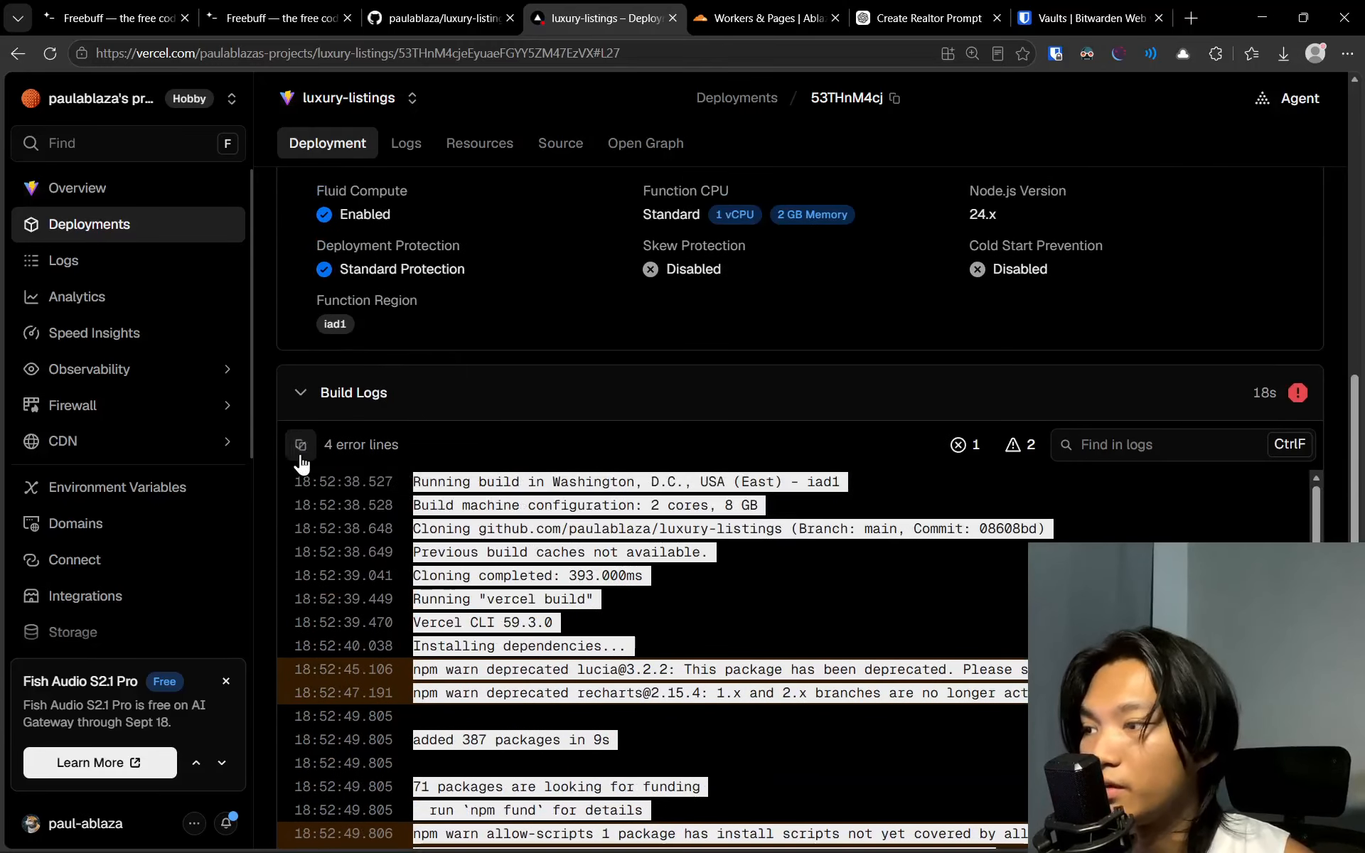
click(292, 3)
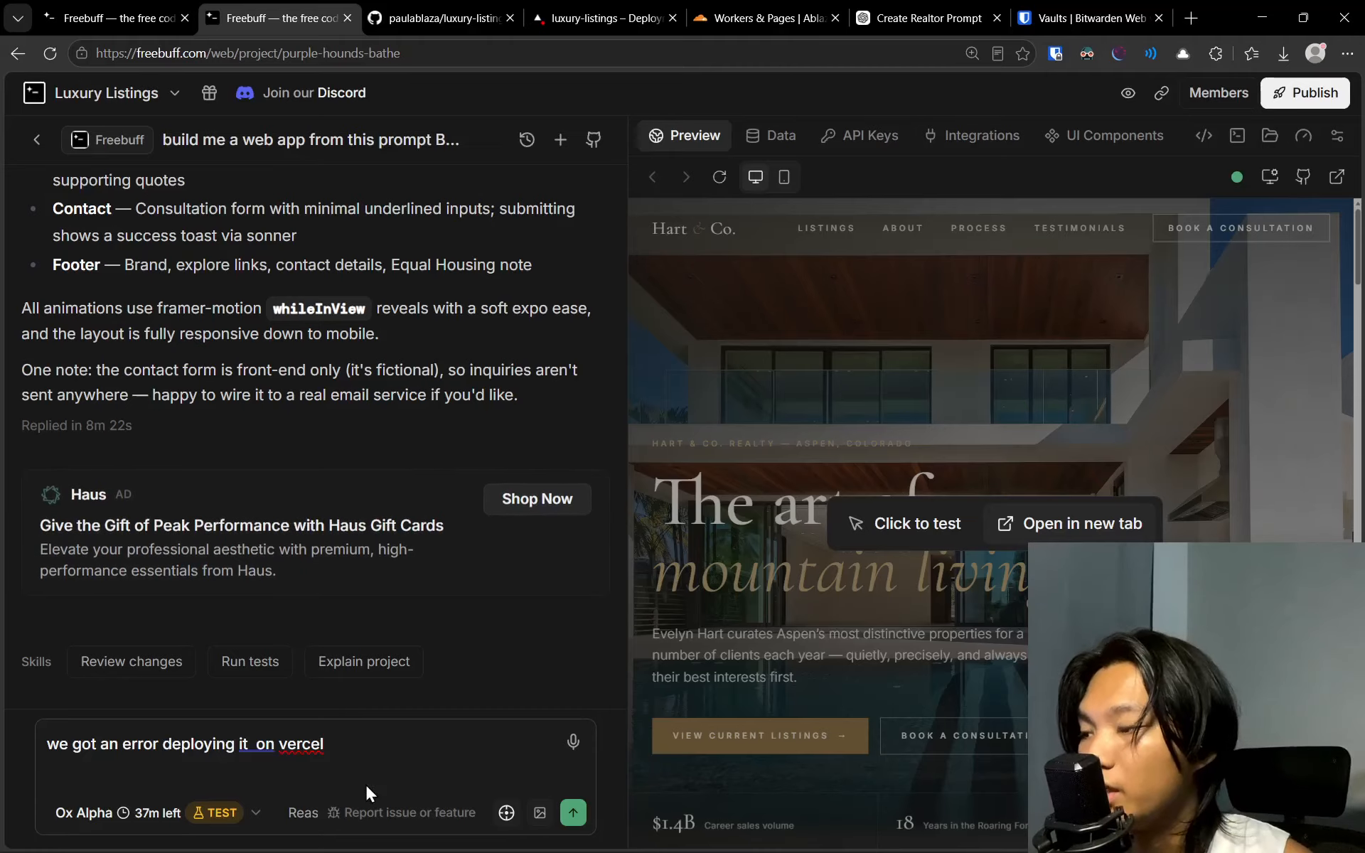
right_click(375, 750)
click(371, 753)
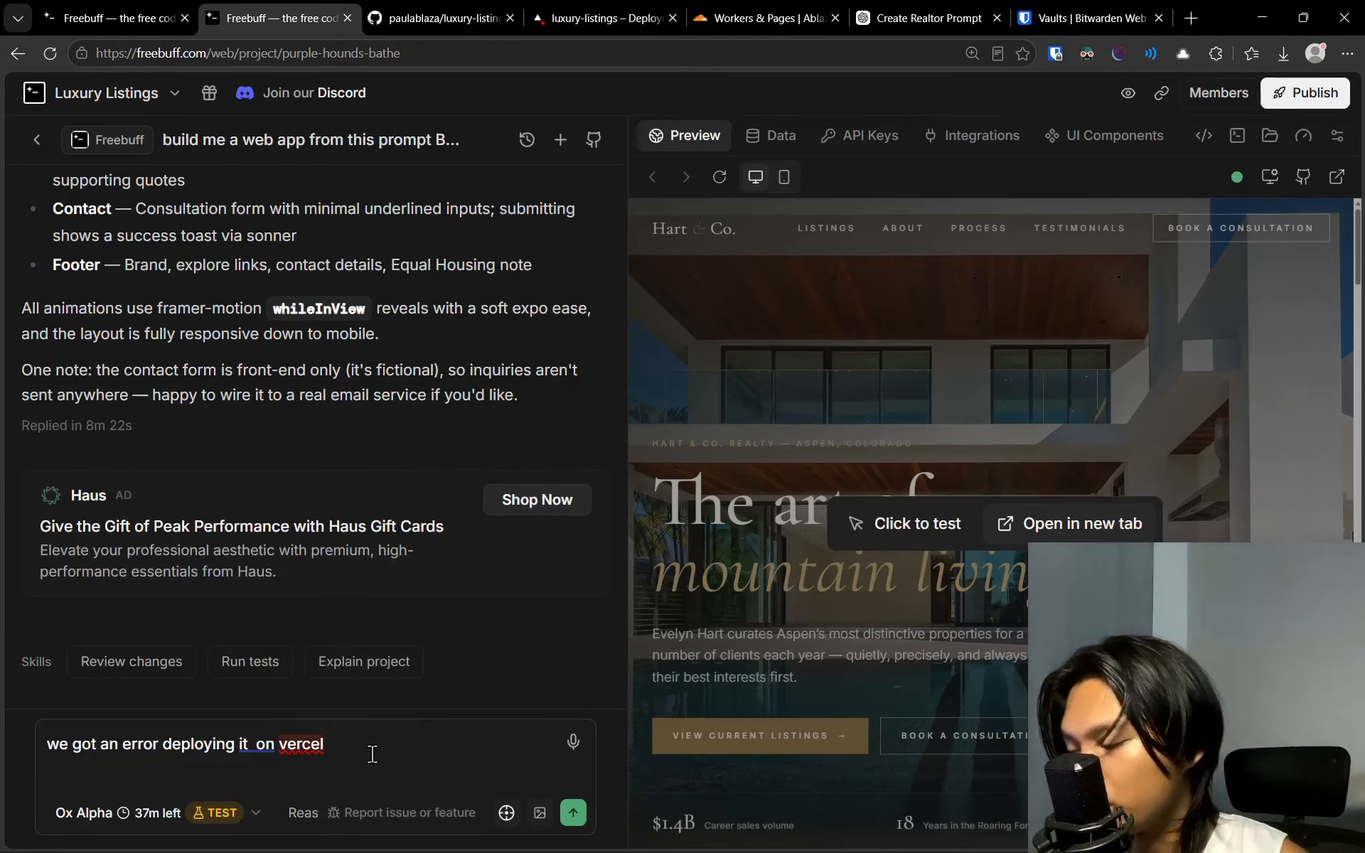
click(265, 816)
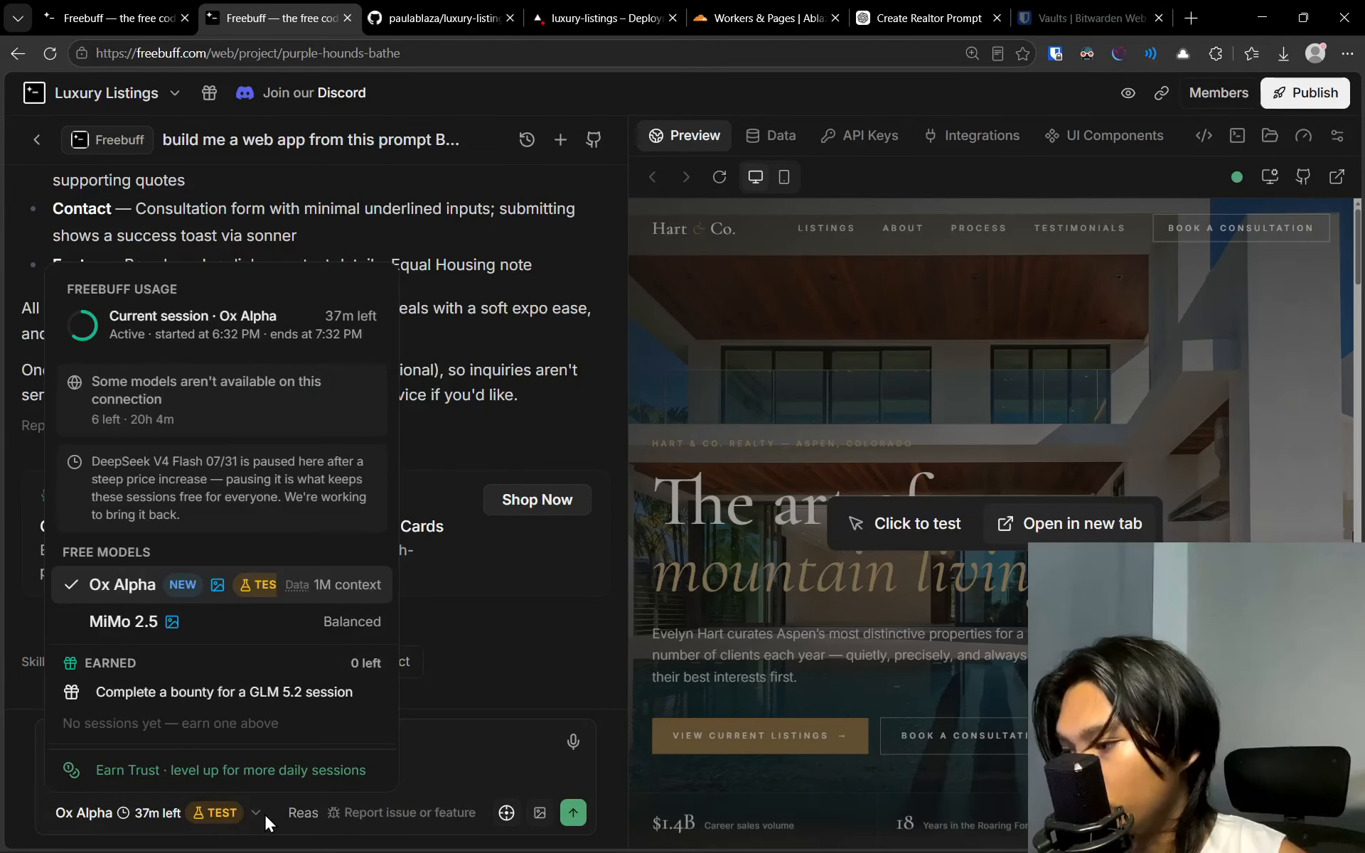
click(327, 594)
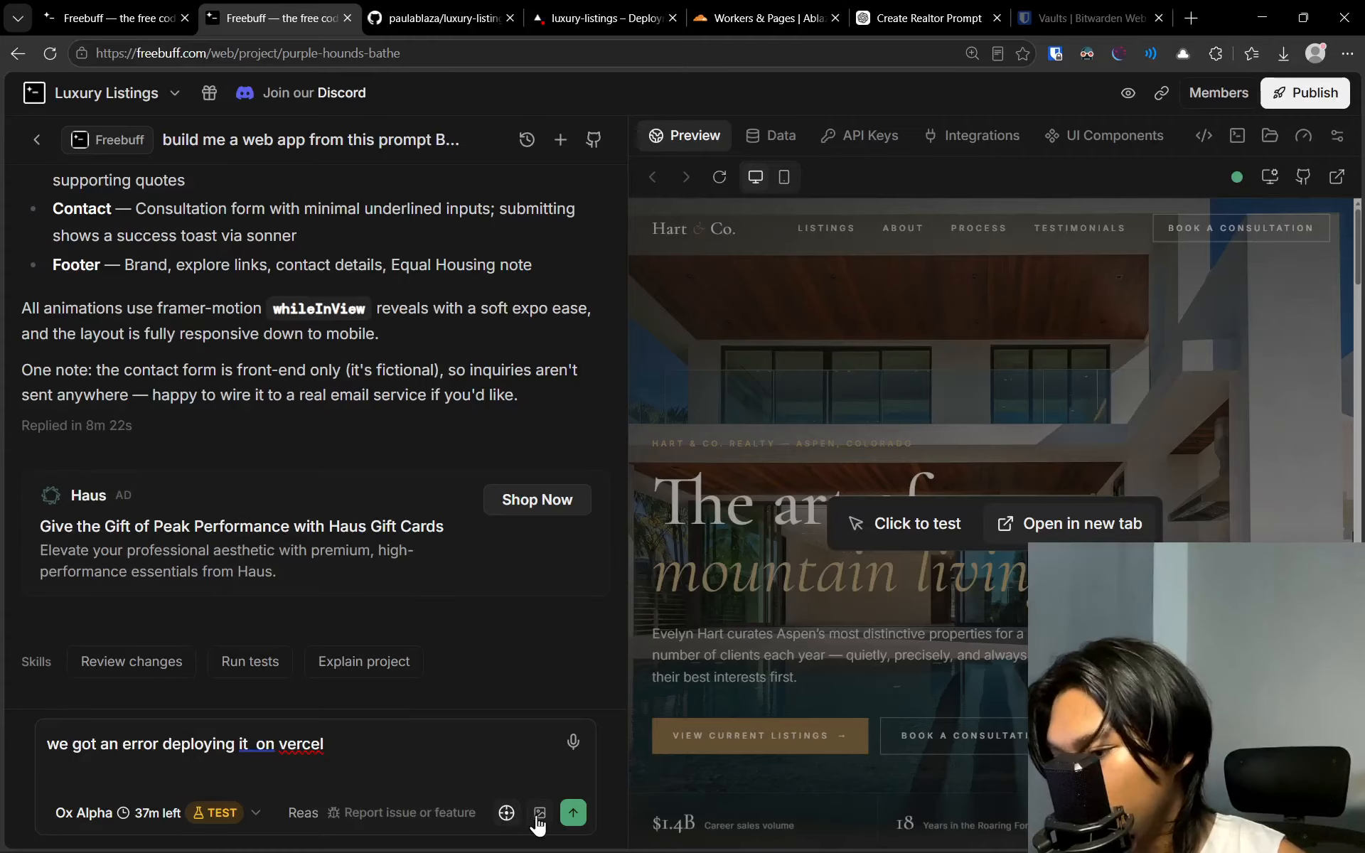
click(416, 743)
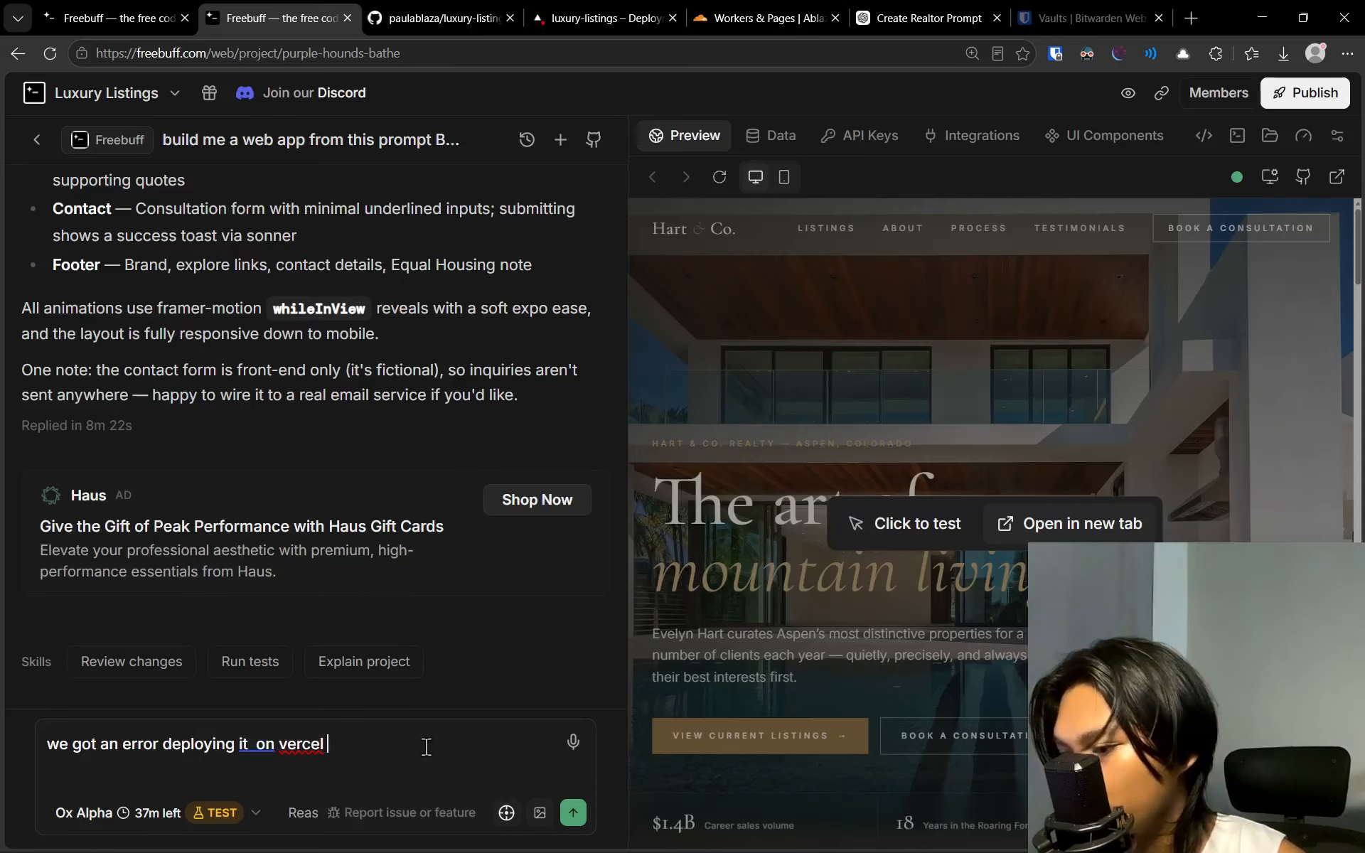
text(18:52:55.753 src/convex/users.ts(2,33): error TS2307: Cannot find module './_generated/server' or its corresponding type declarations. 18:52:55.754 src/convex/users.ts(11,19): error TS7006: Parameter 'ctx' implicitly has an 'any' type. 18:52:55.754 src/hooks/use-auth.ts(1,21): error TS2307: Cannot find module '@/convex/_generated/api' or its corresponding type declarations. 18:52:56.045 Error: Command "npm run build" exited with 2)
click(572, 811)
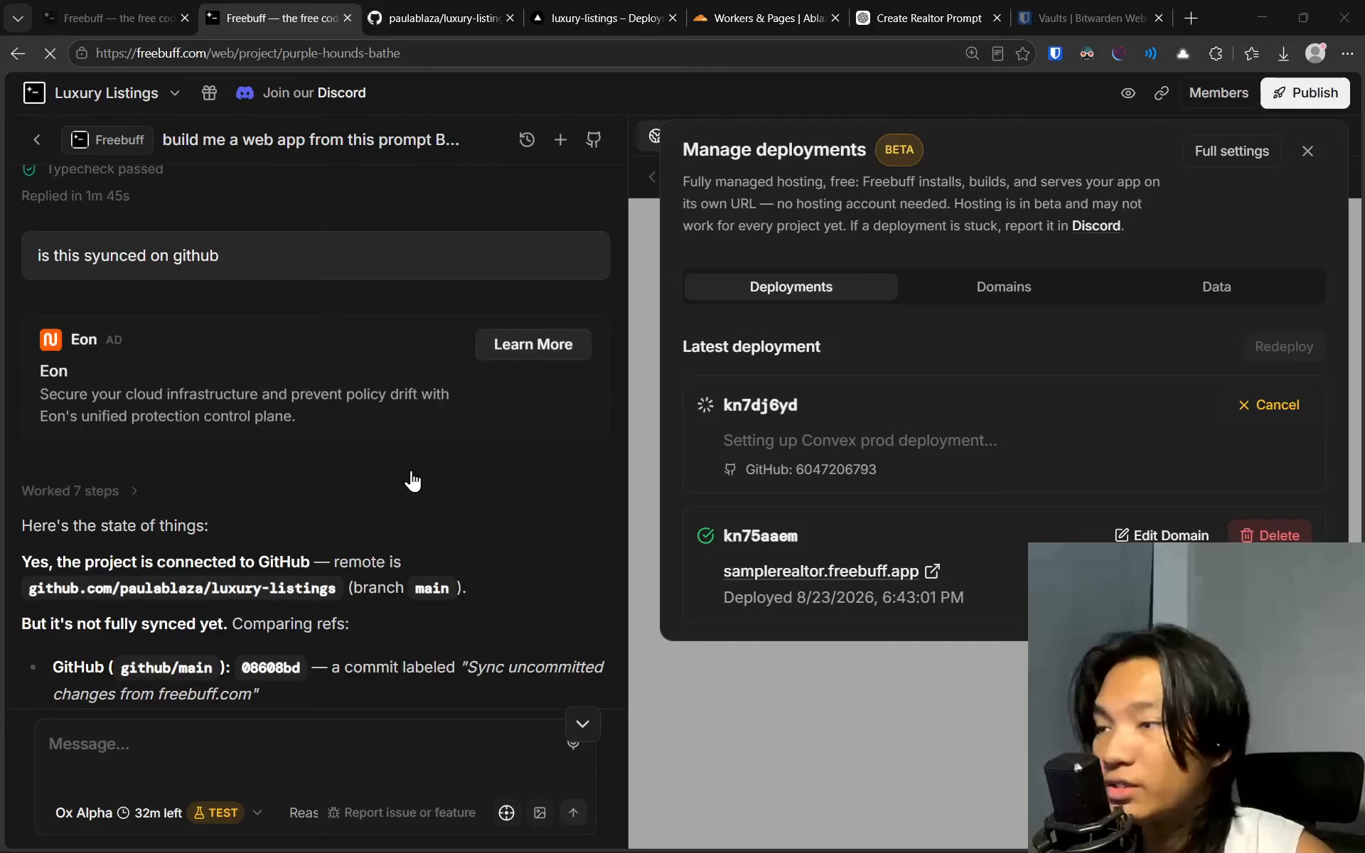
Review Freebuff's explanation of the deployment fix and check the luxury-listings GitHub repository for the synced commit
scroll(426, 441, up, 10)
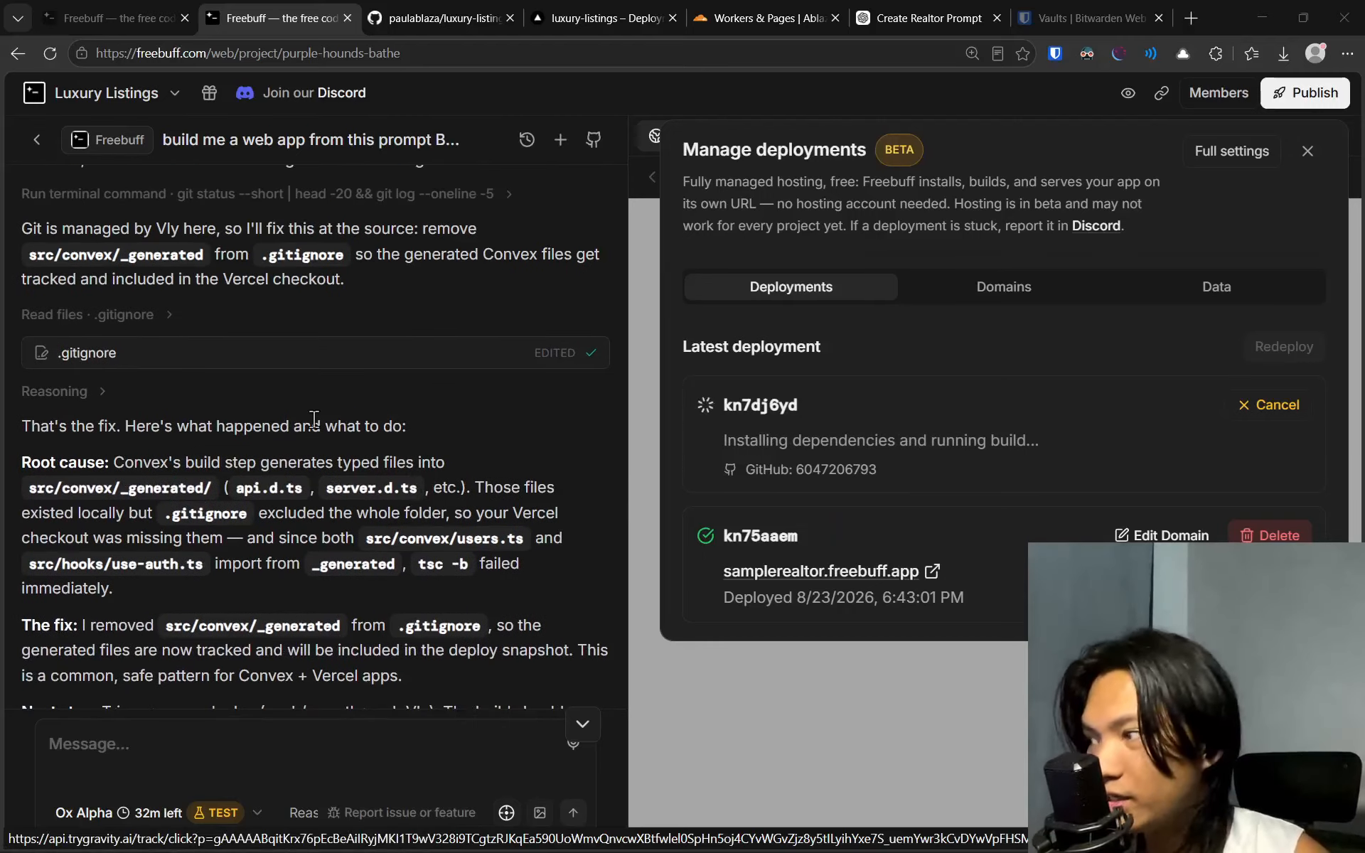
scroll(324, 537, up, 4)
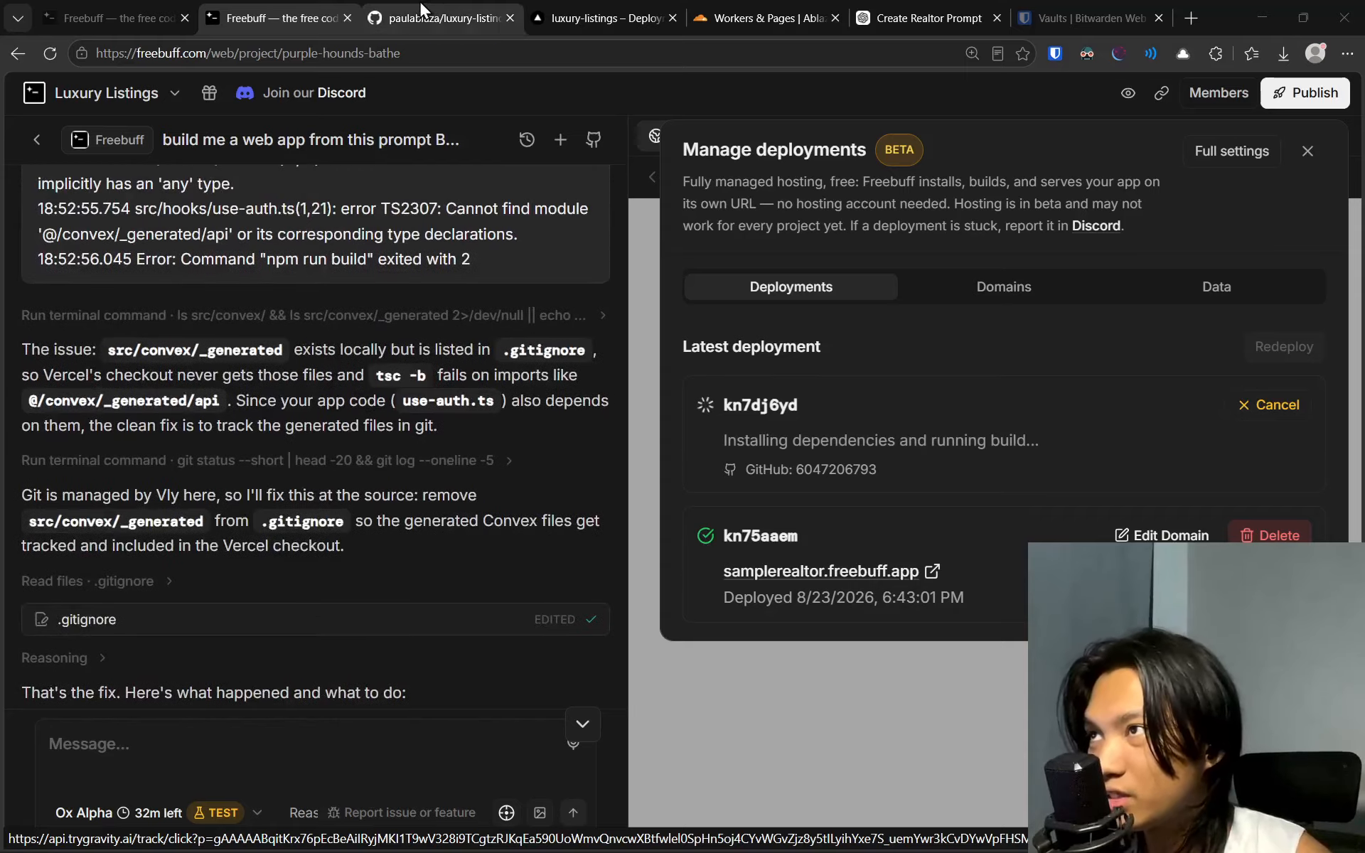
click(423, 3)
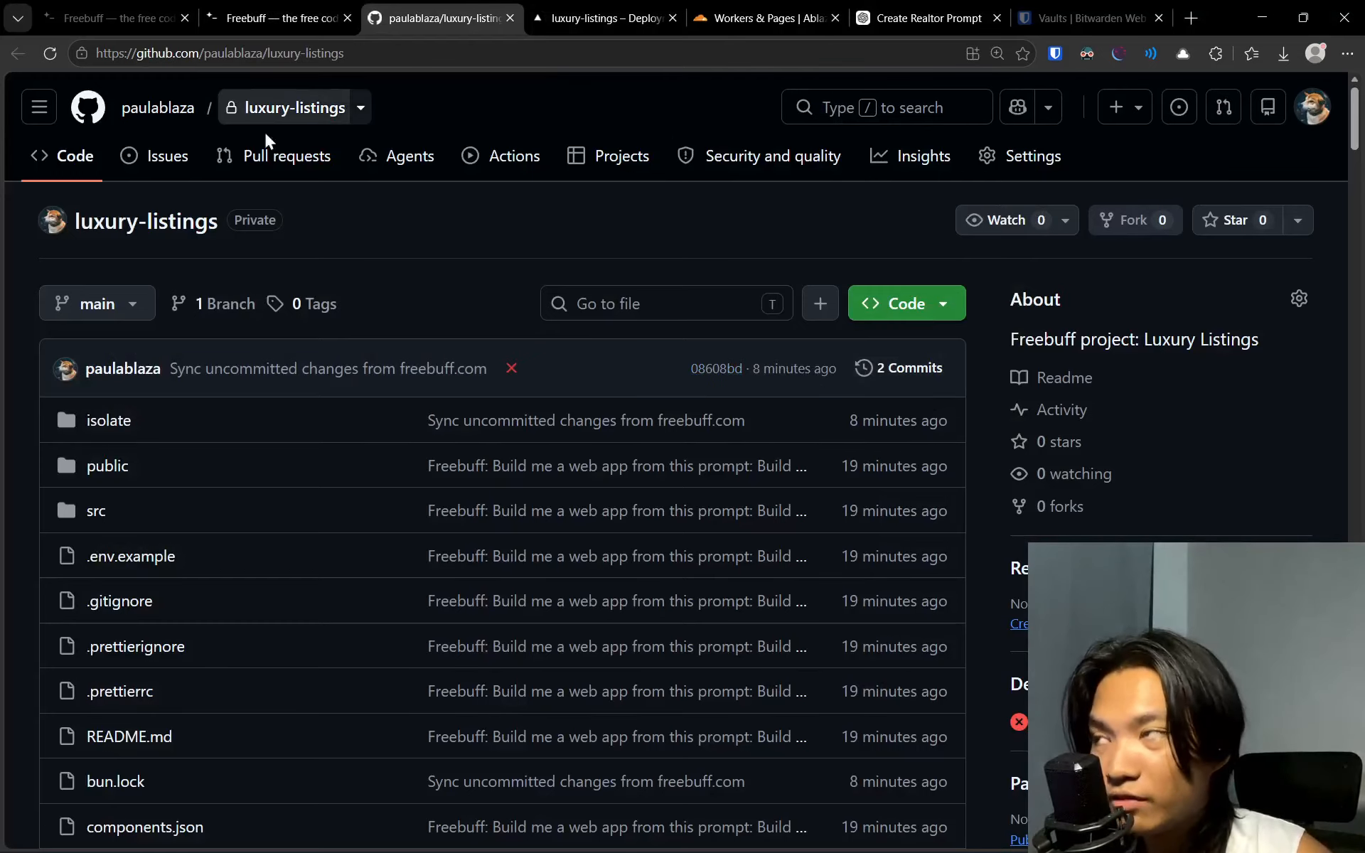
click(251, 15)
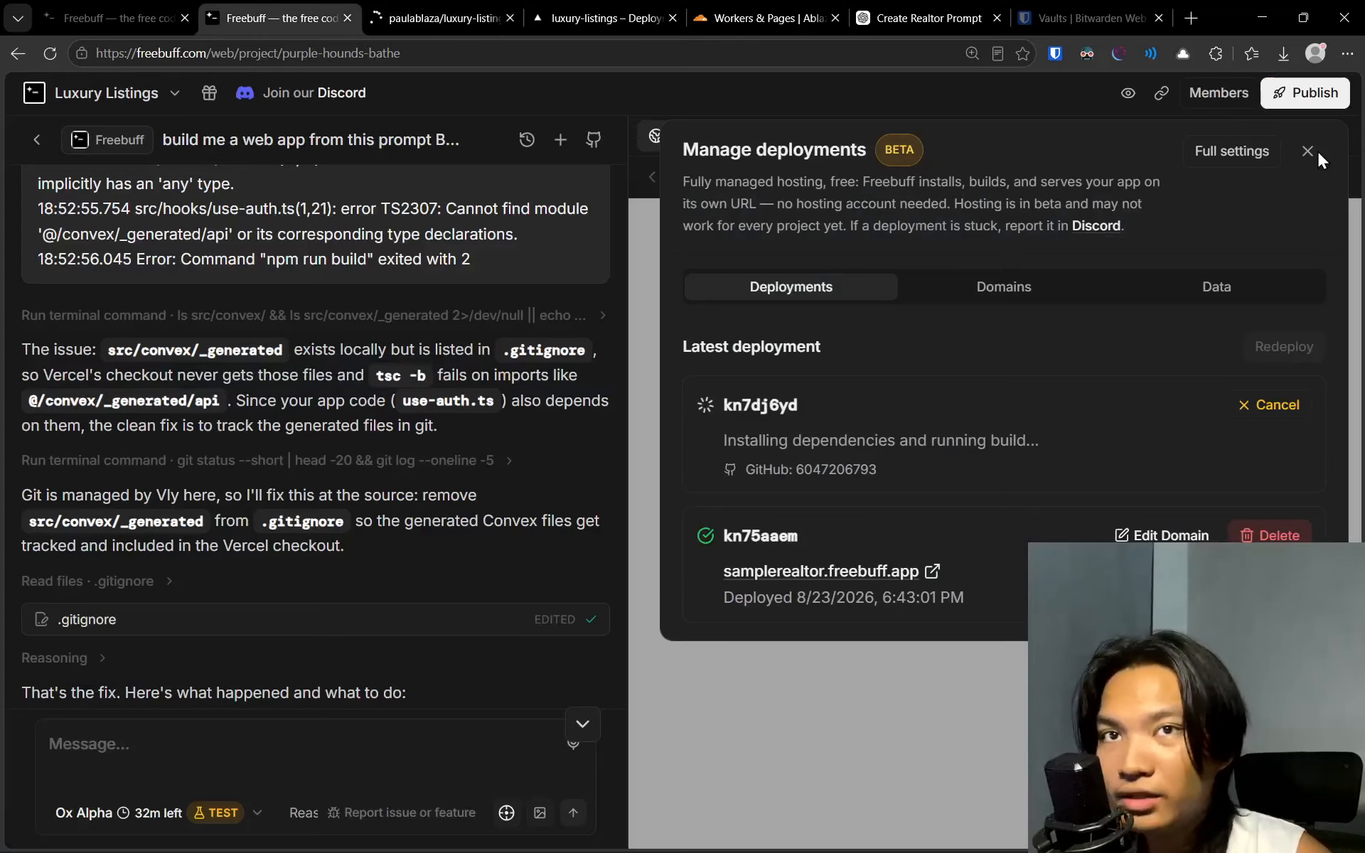
click(433, 3)
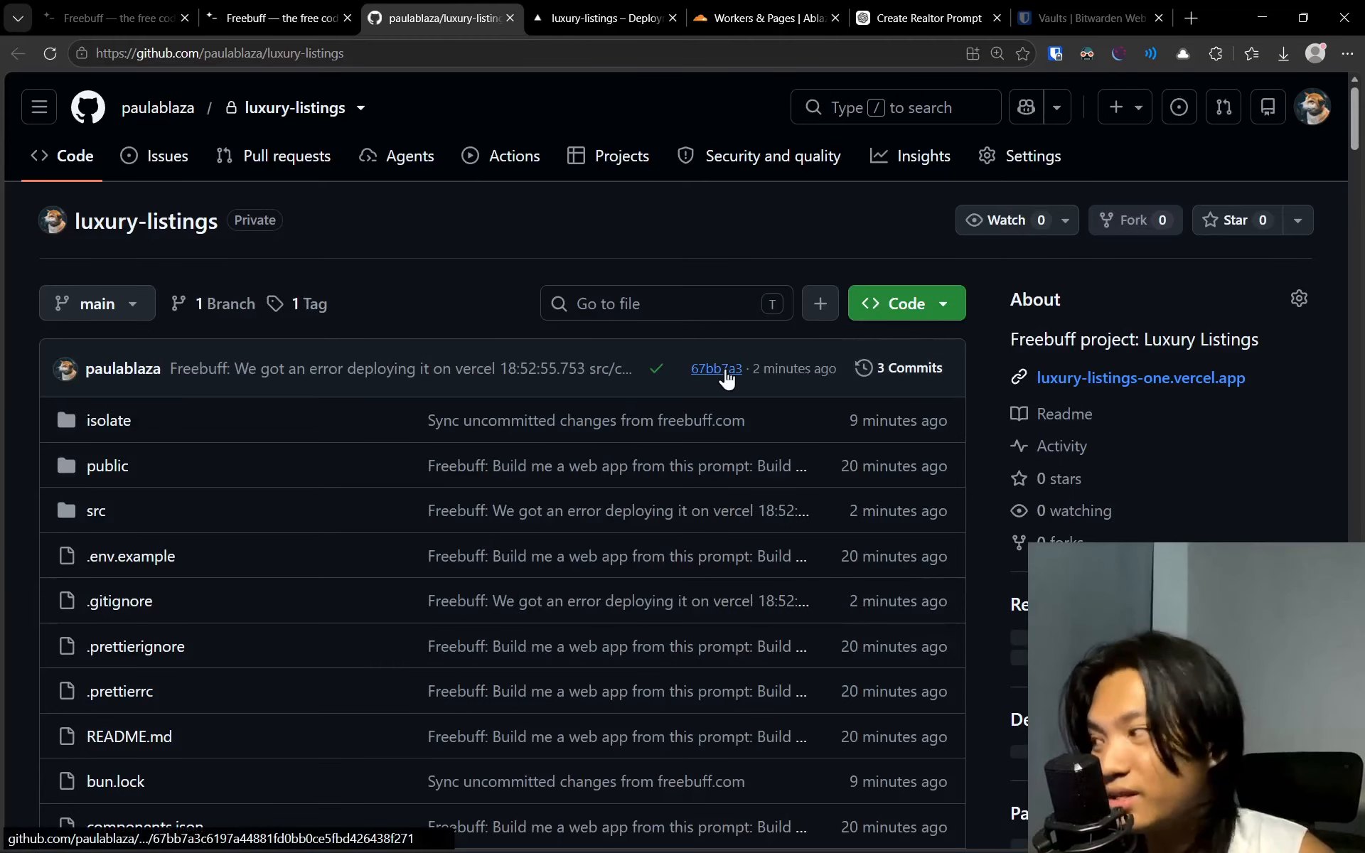
Open the latest production deployment in Vercel and visit its luxury-listings-one.vercel.app domain
key(ctrl+Tab)
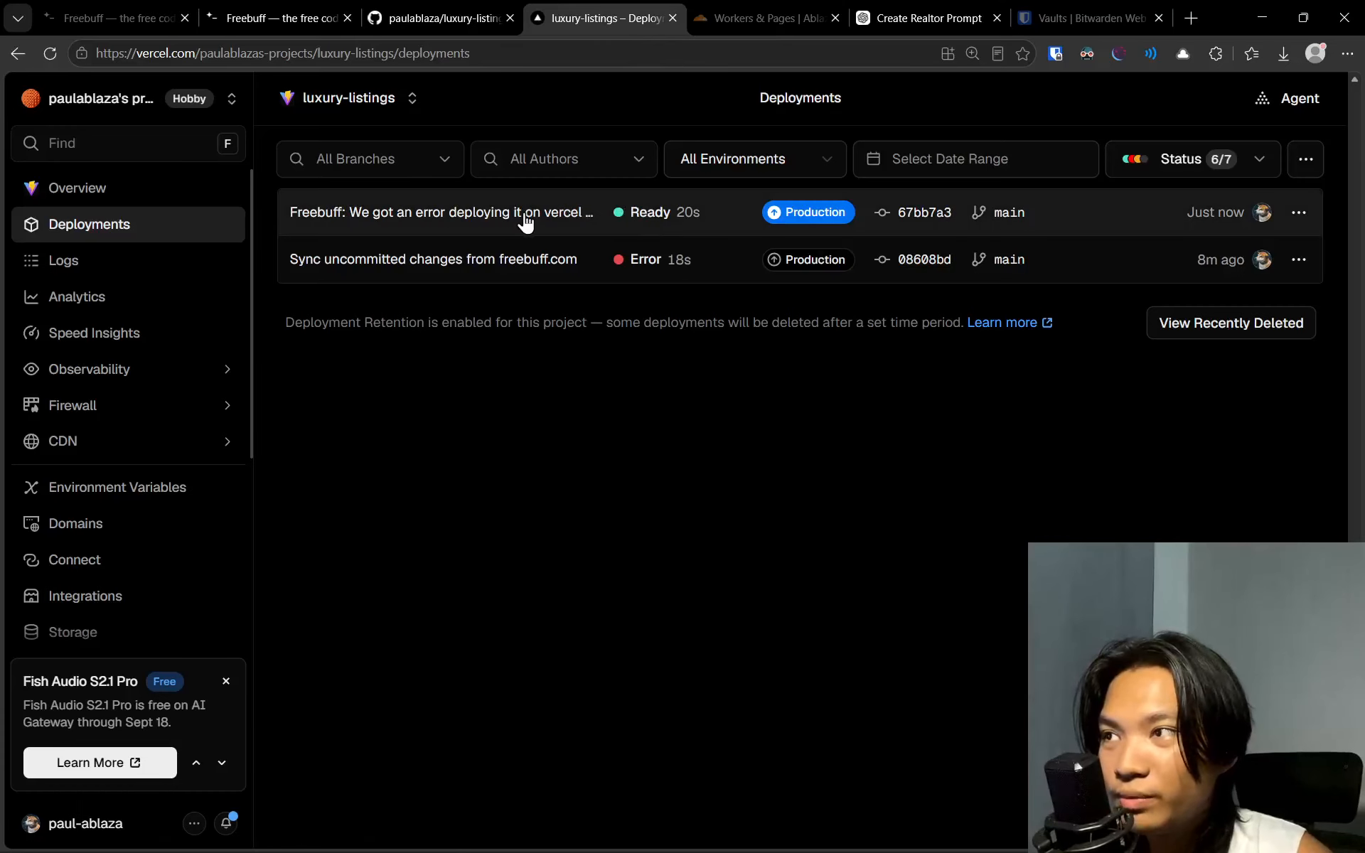
click(496, 215)
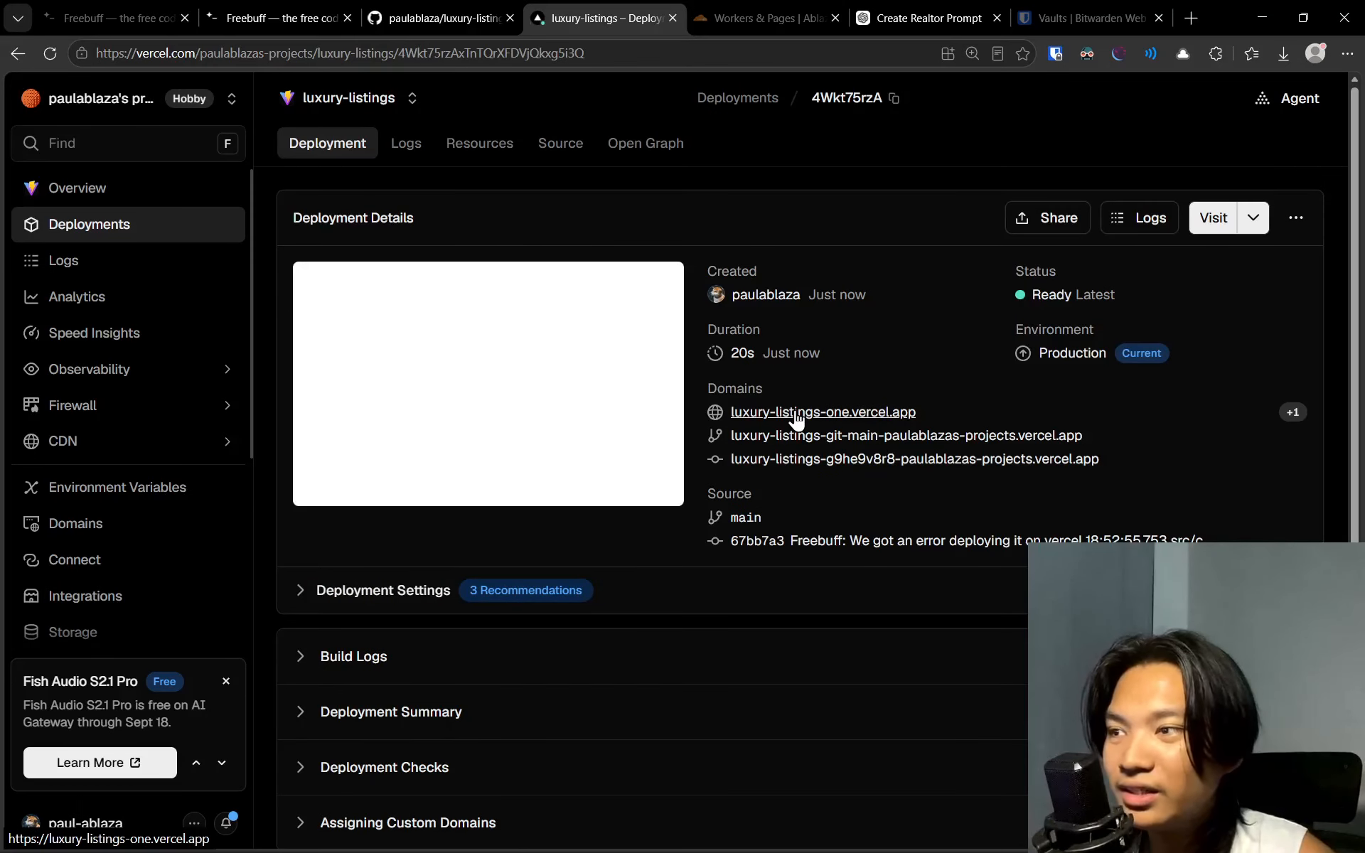
click(796, 412)
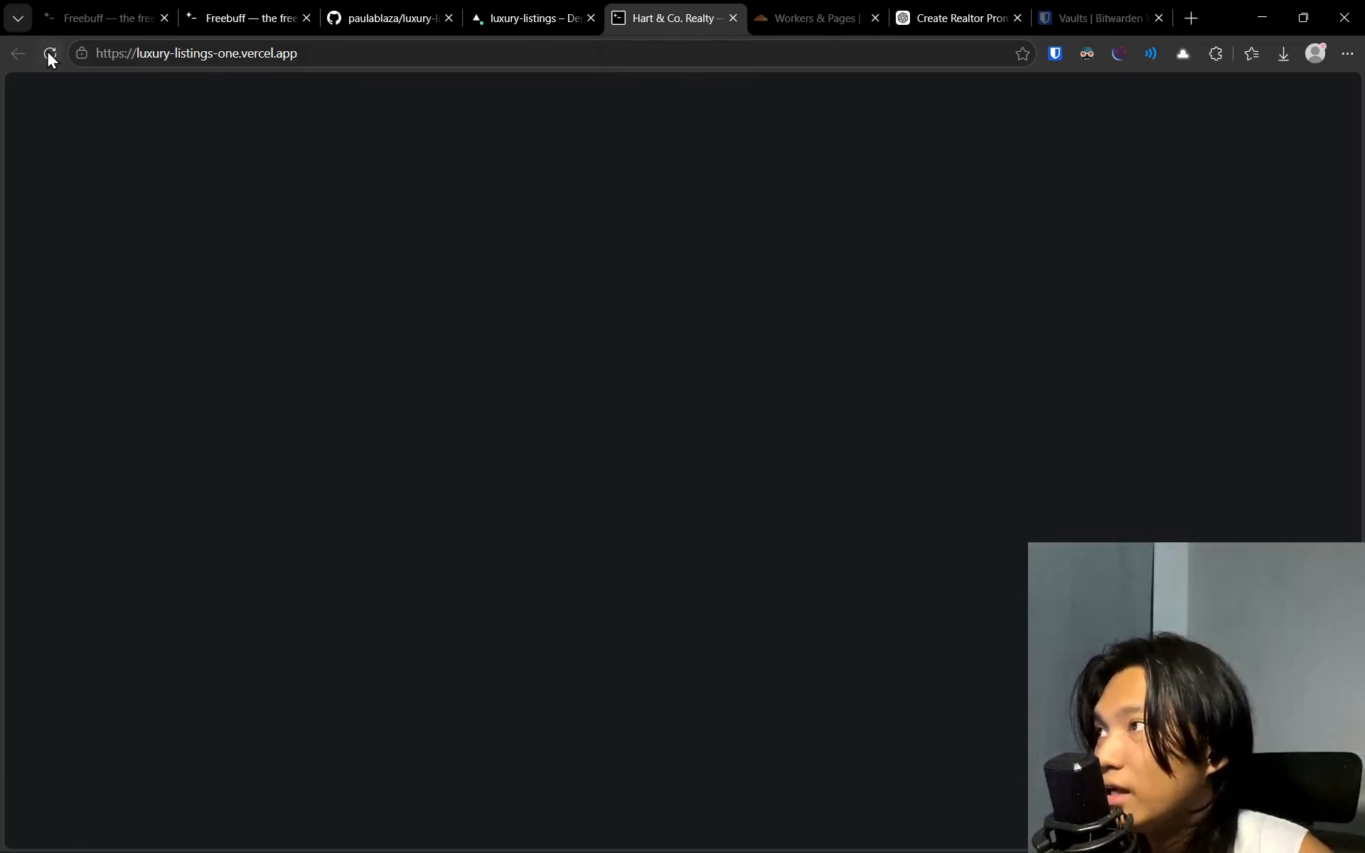
Return to the Vercel deployment details and expand the build logs to inspect them
key(ctrl+shift+Tab)
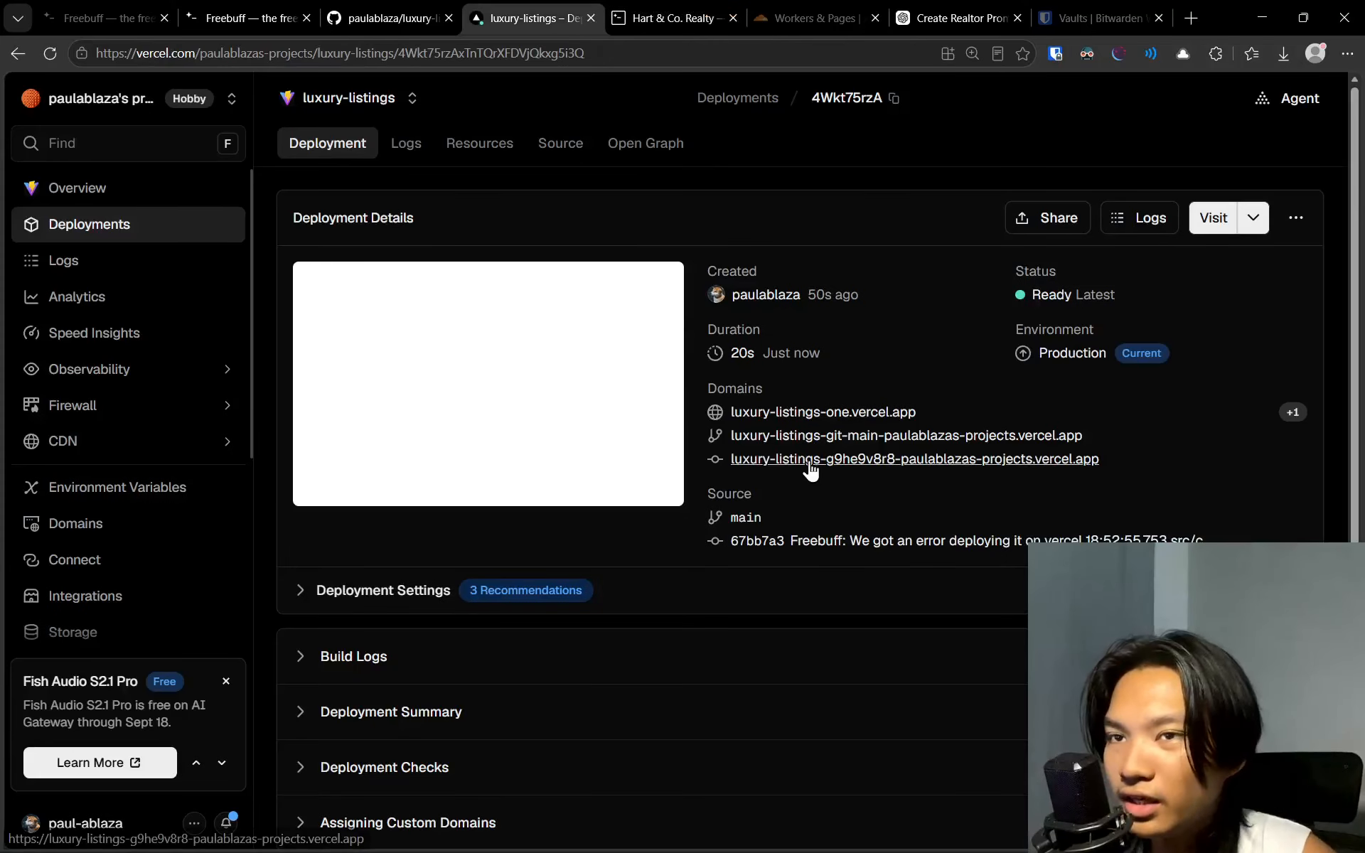
scroll(737, 448, down, 1)
scroll(711, 398, up, 1)
scroll(554, 334, down, 1)
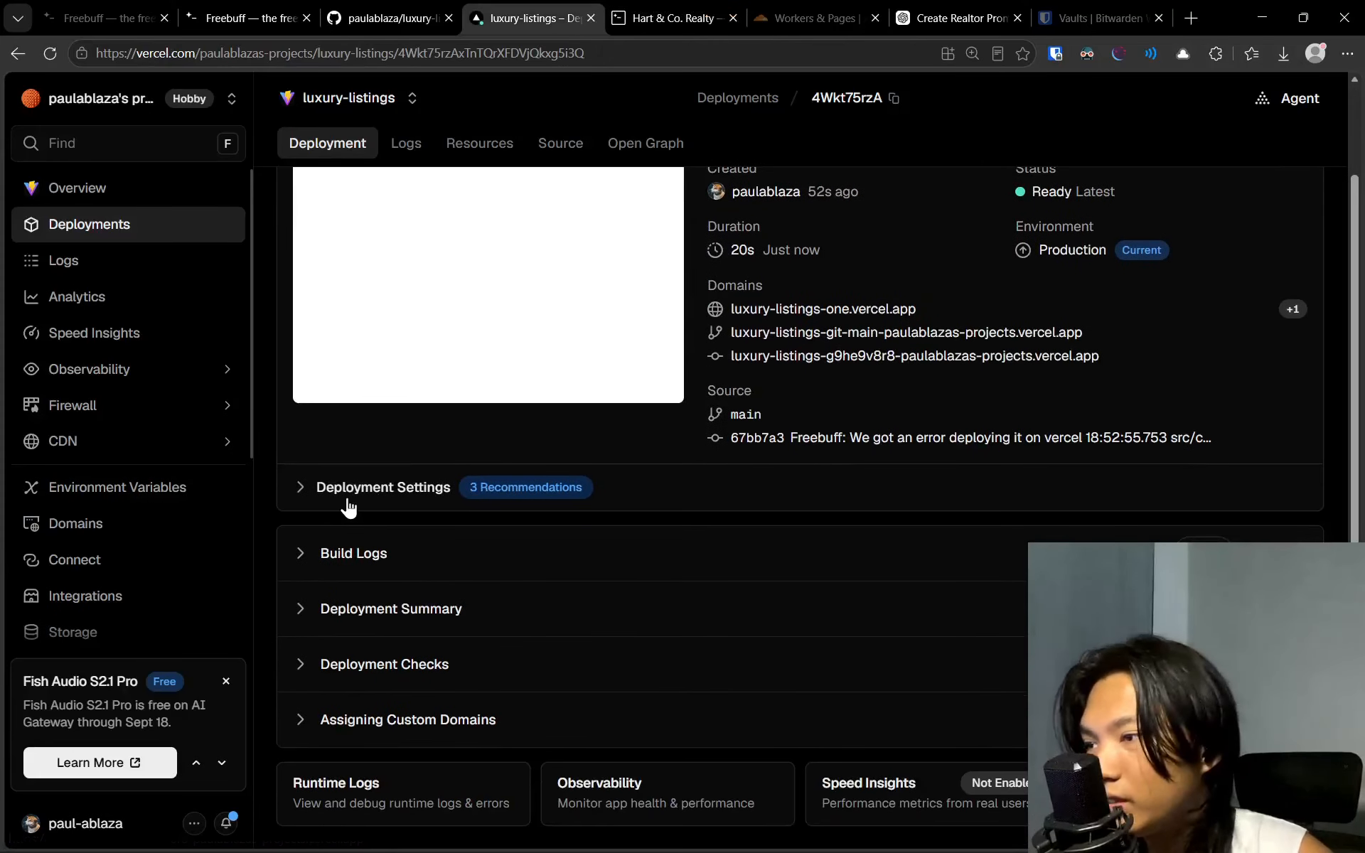
click(348, 553)
scroll(596, 526, down, 3)
scroll(595, 526, down, 5)
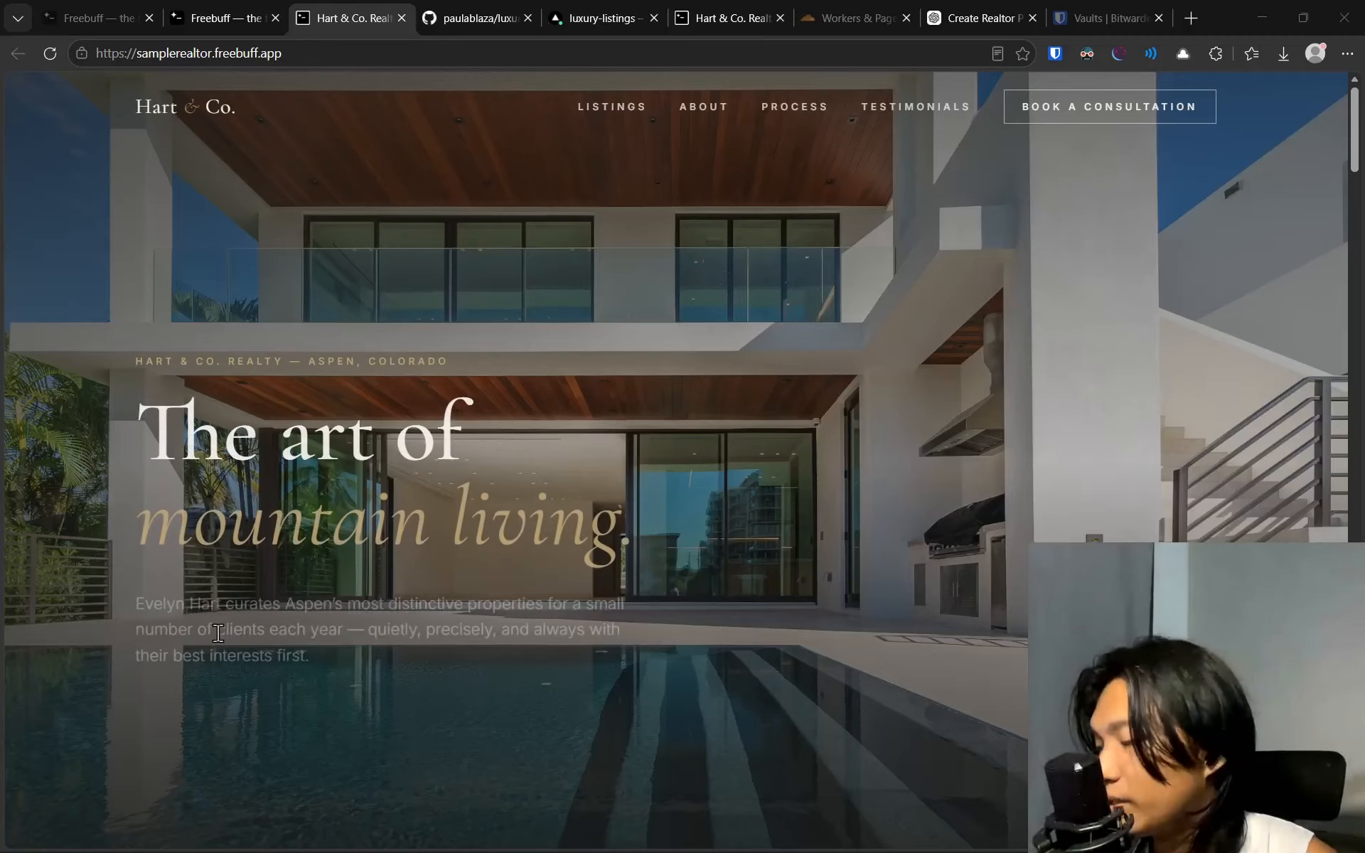